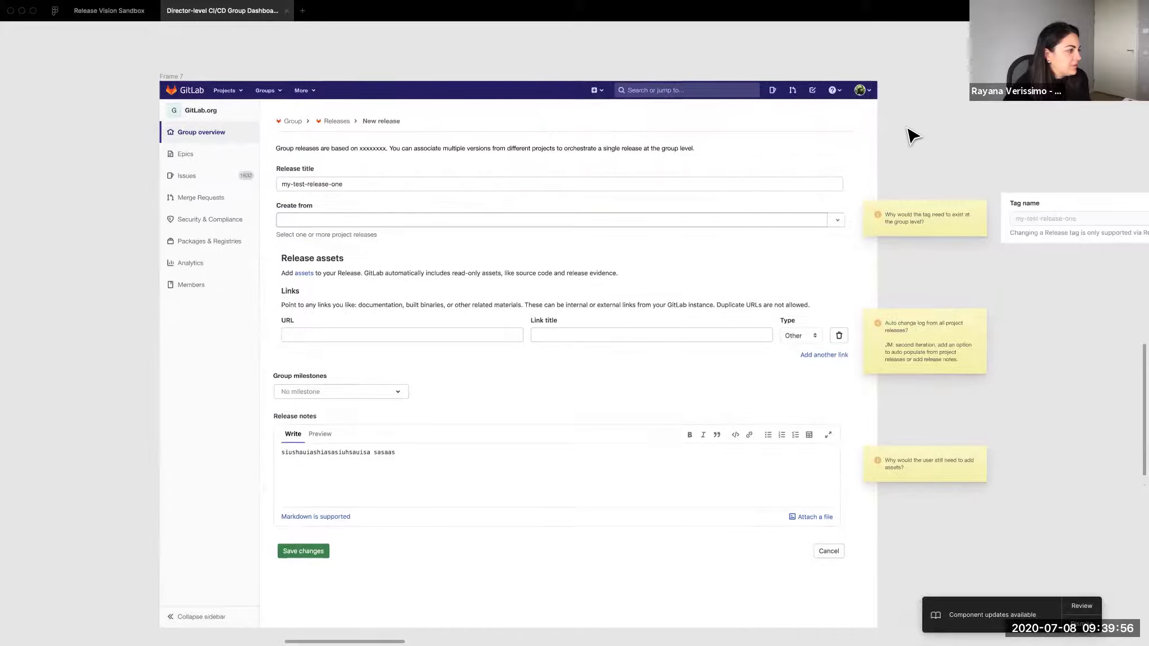
- Shift the Release assets group slightly left so it lines up with the Release title and Create from fields
scroll(912, 135, right, 1)
scroll(911, 135, down, 1)
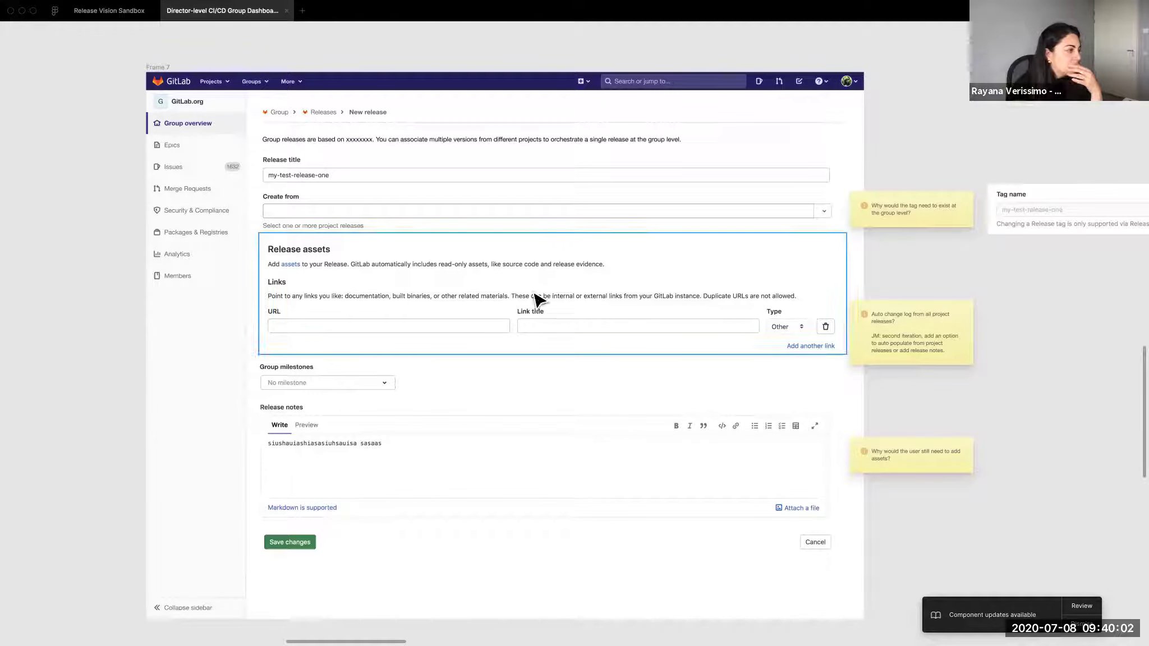
click(442, 297)
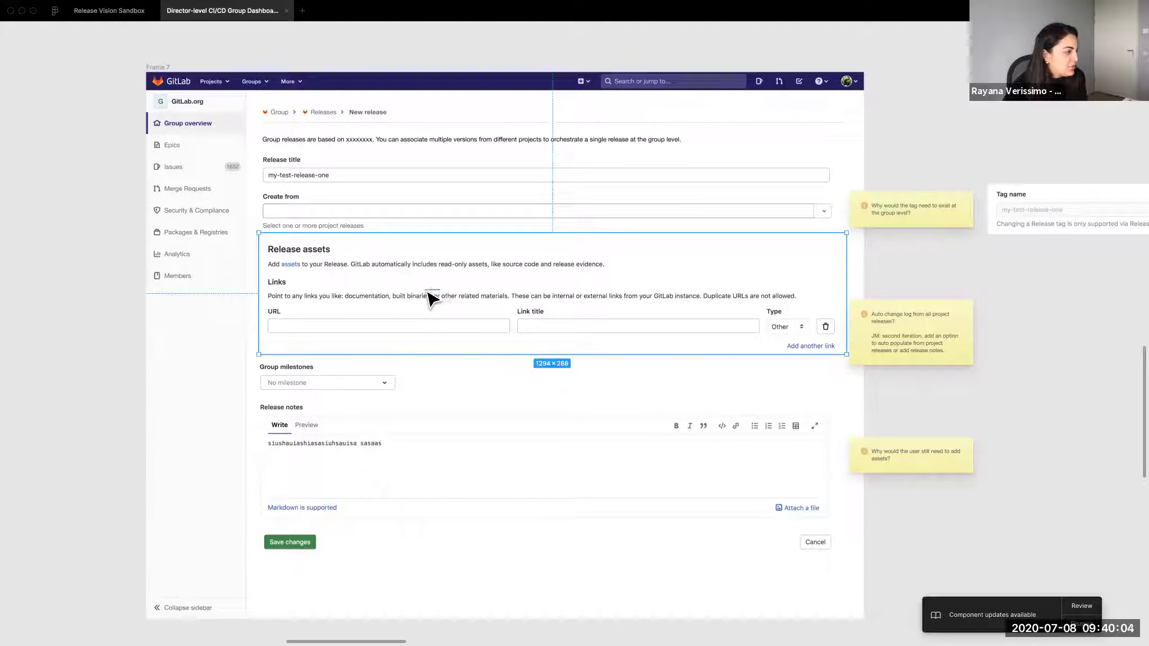
drag(432, 291, 425, 292)
click(919, 141)
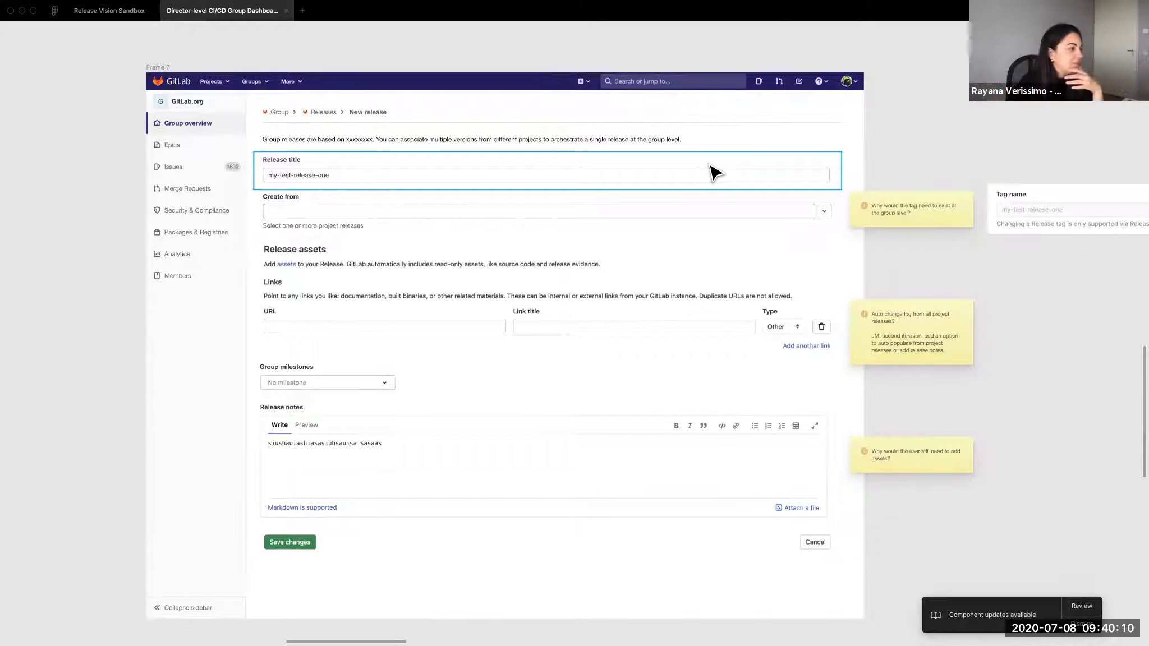
click(483, 219)
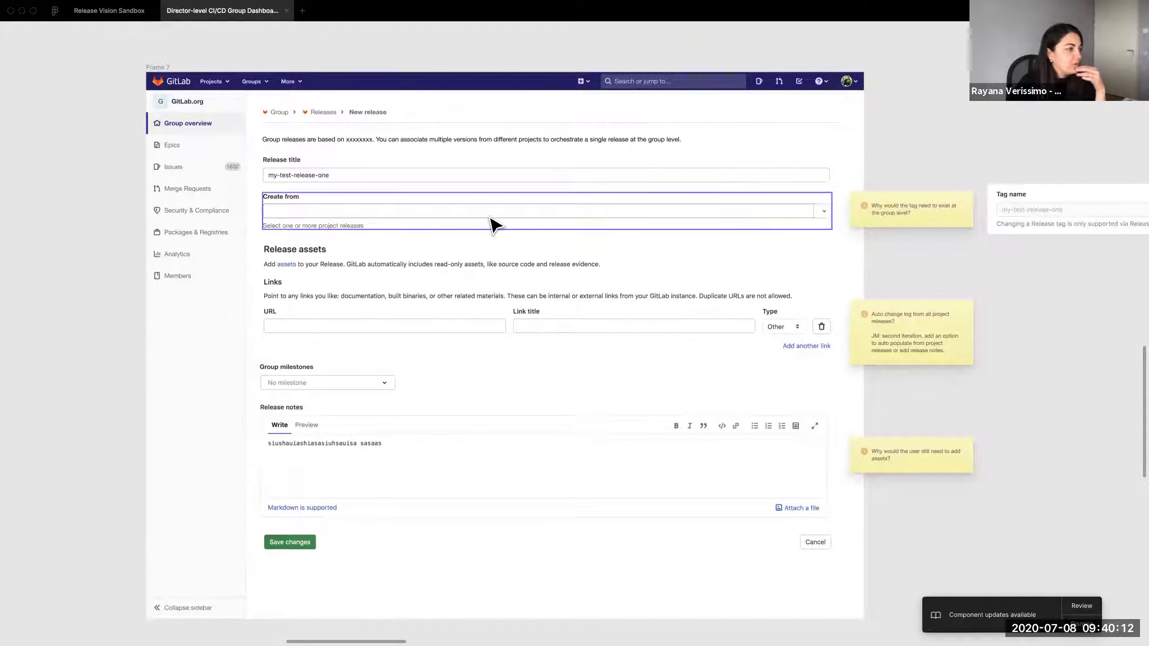
click(868, 252)
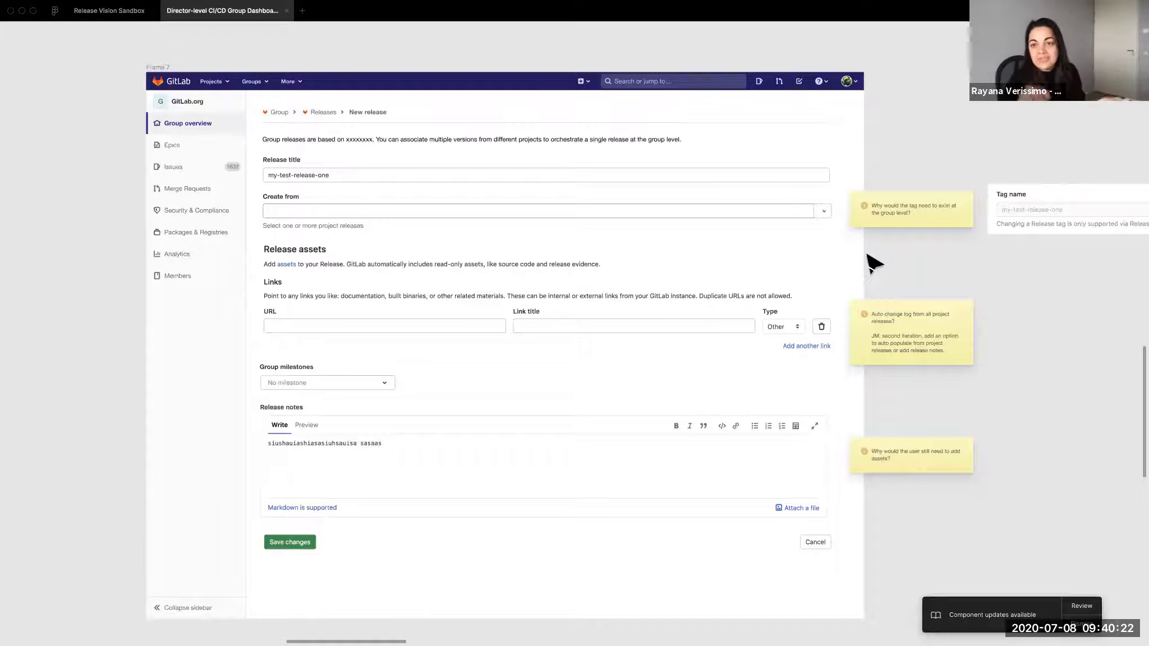
click(710, 220)
click(894, 248)
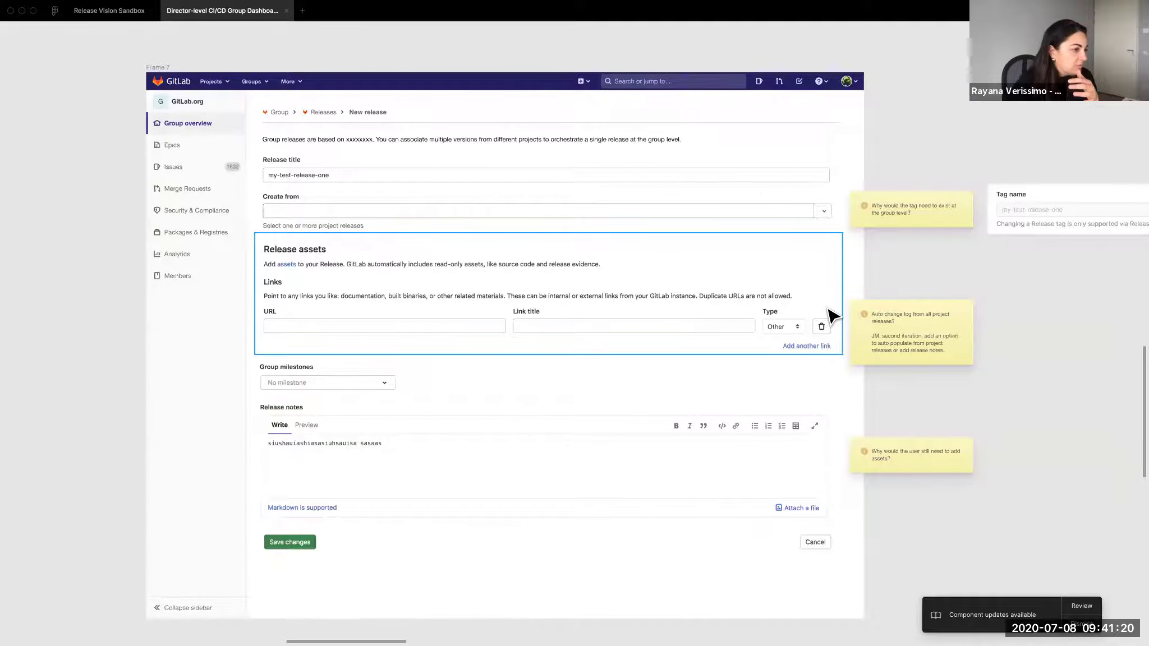
scroll(833, 316, up, 2)
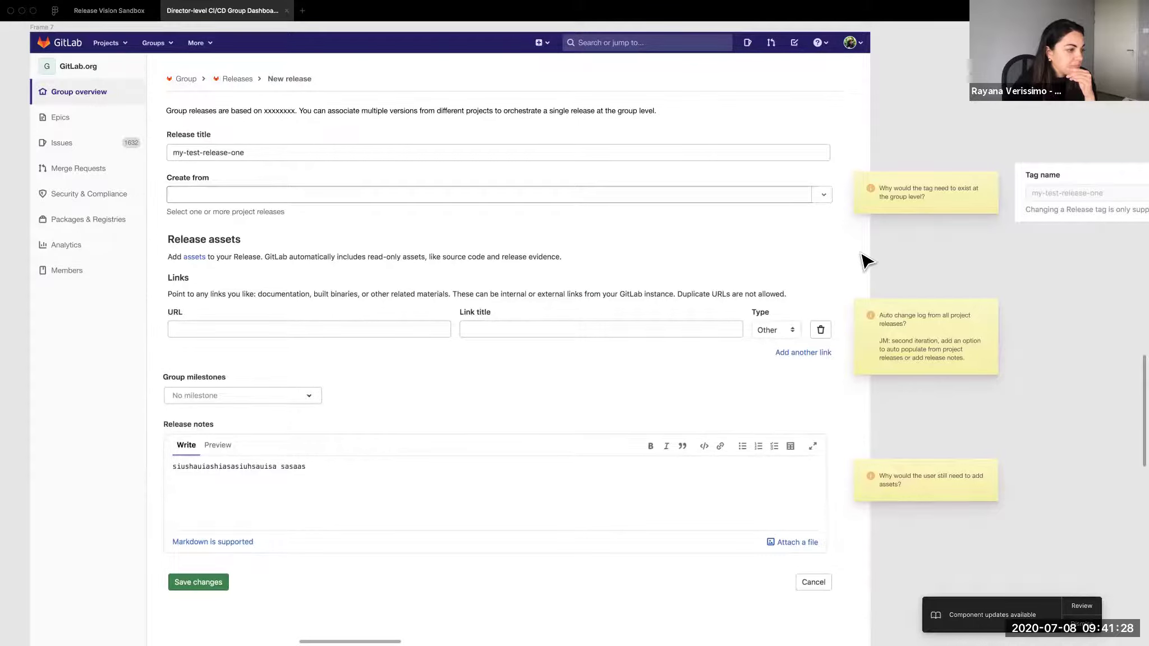
scroll(867, 261, down, 5)
scroll(867, 261, up, 5)
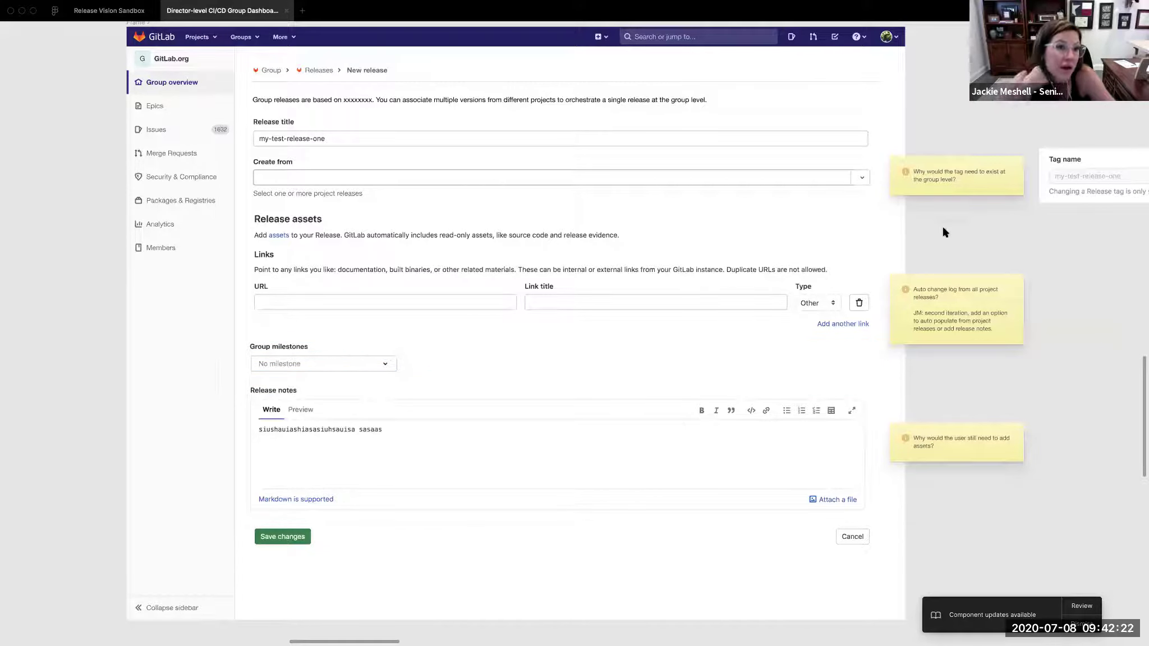
- Comment on Release assets: "group release has no repo behind it. assets would belong only to the group release, not show in the project release overwiew (?)"
key(super+backslash)
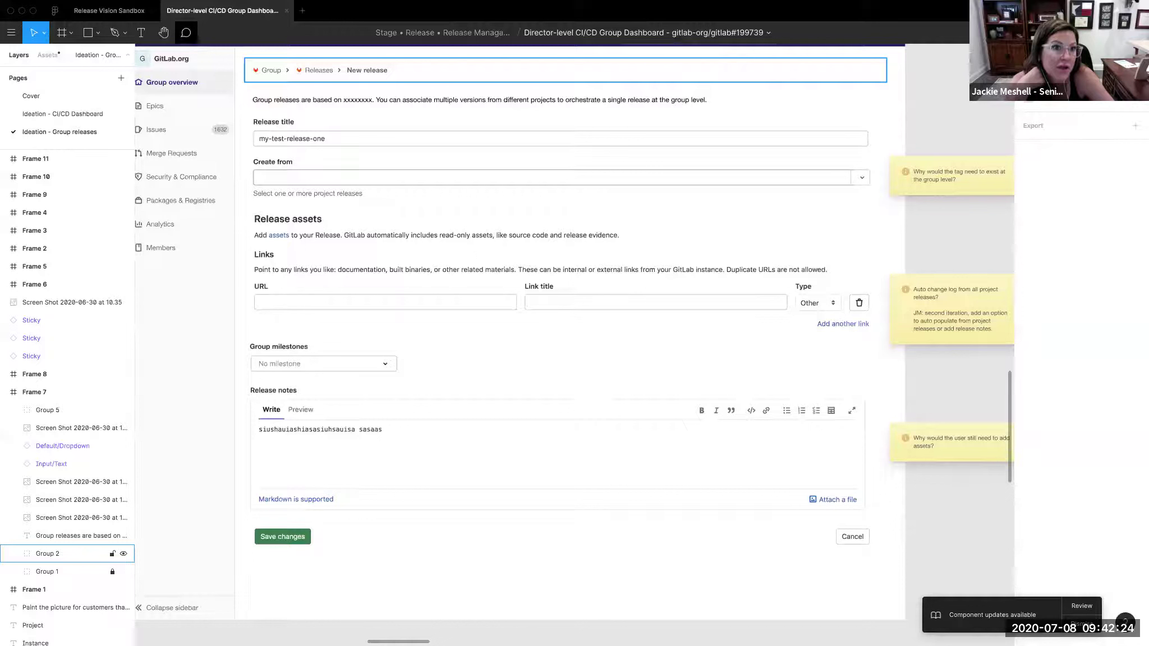
key(c)
click(848, 240)
text(grou)
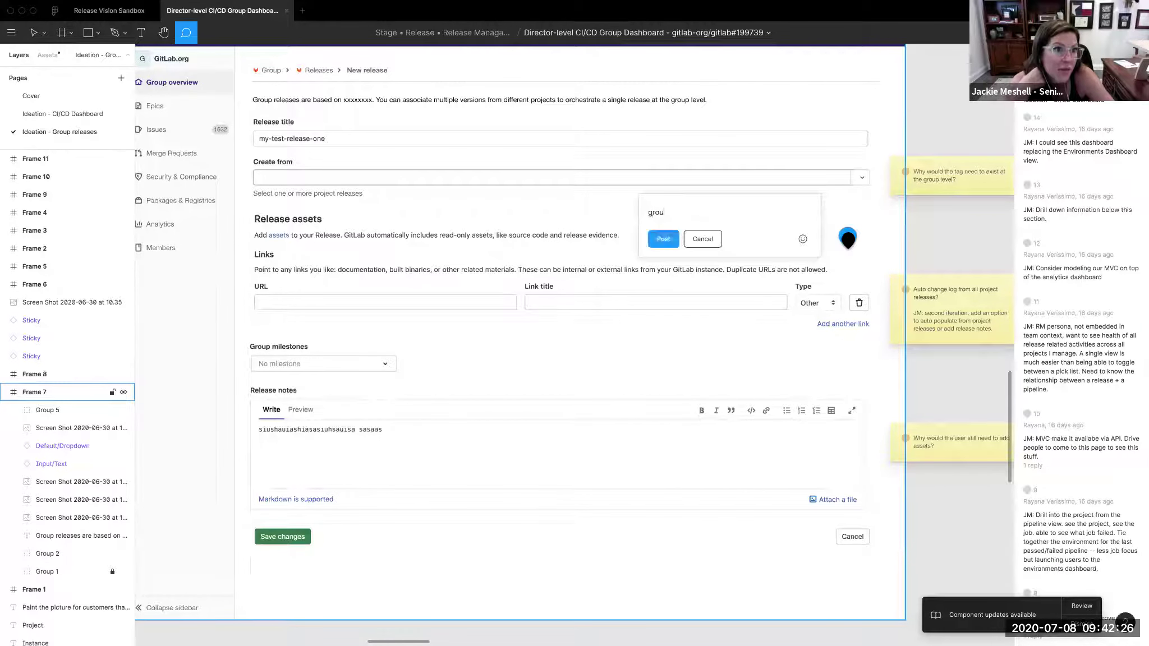
text(p release ha)
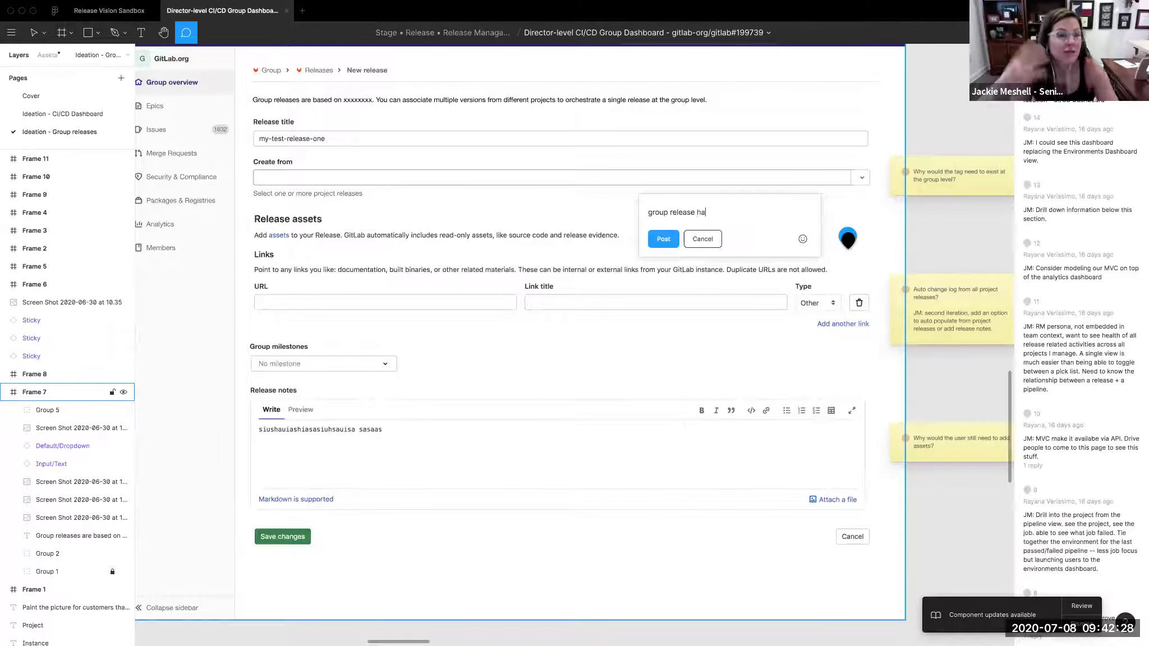
text(s no repo)
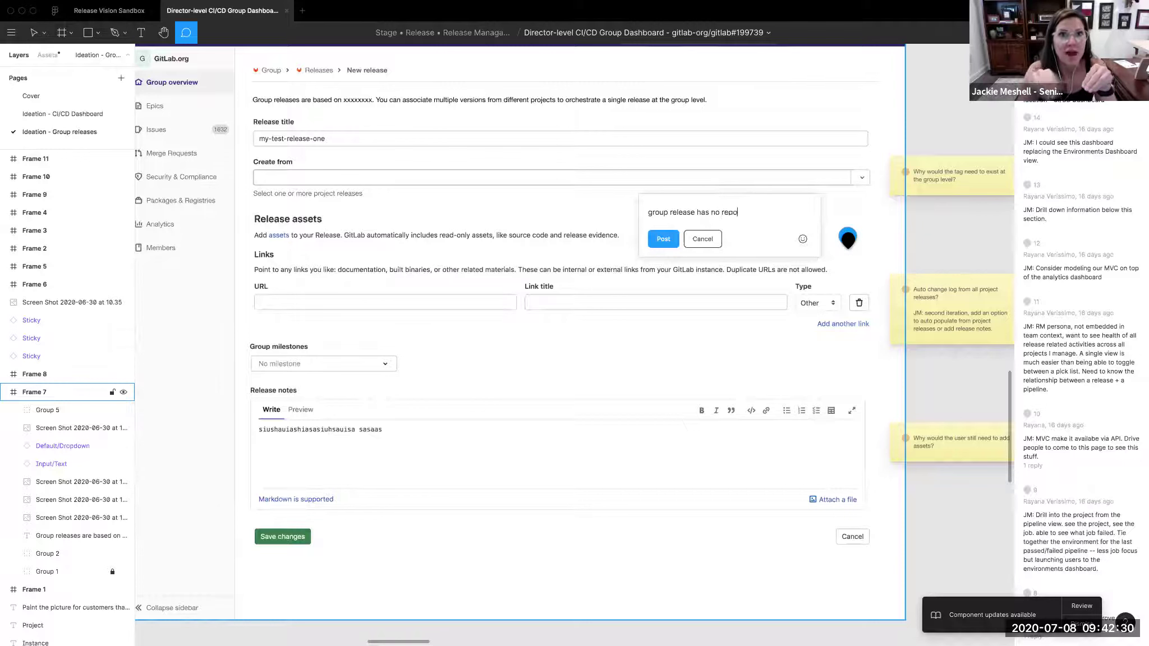
text( behind it. )
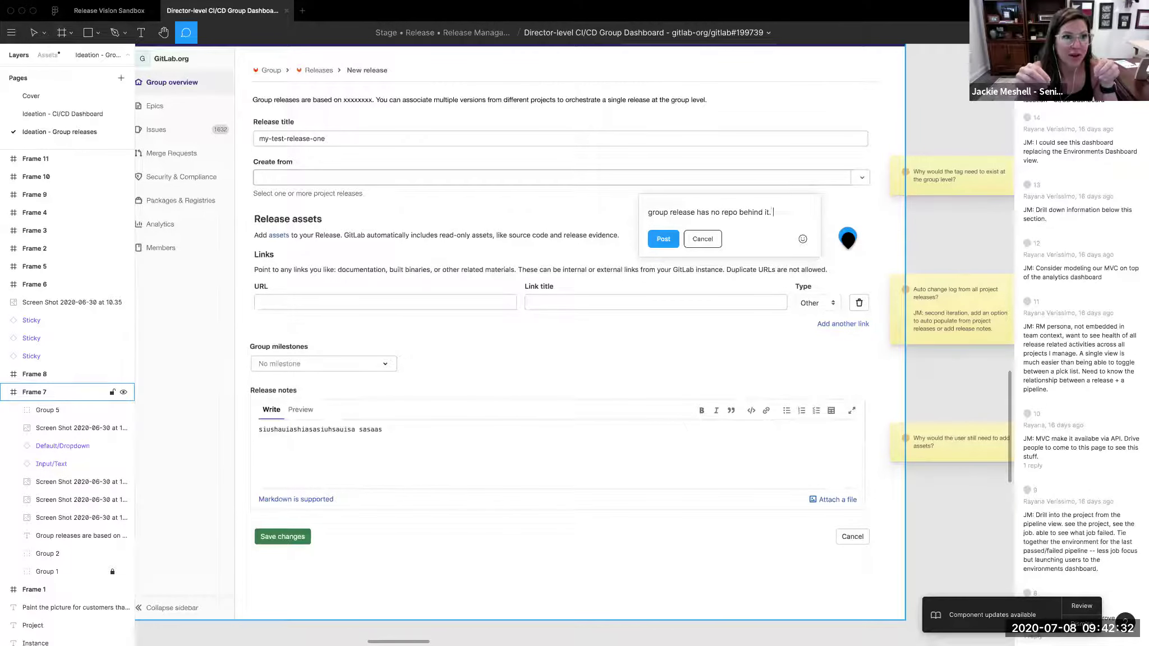
text(assets would )
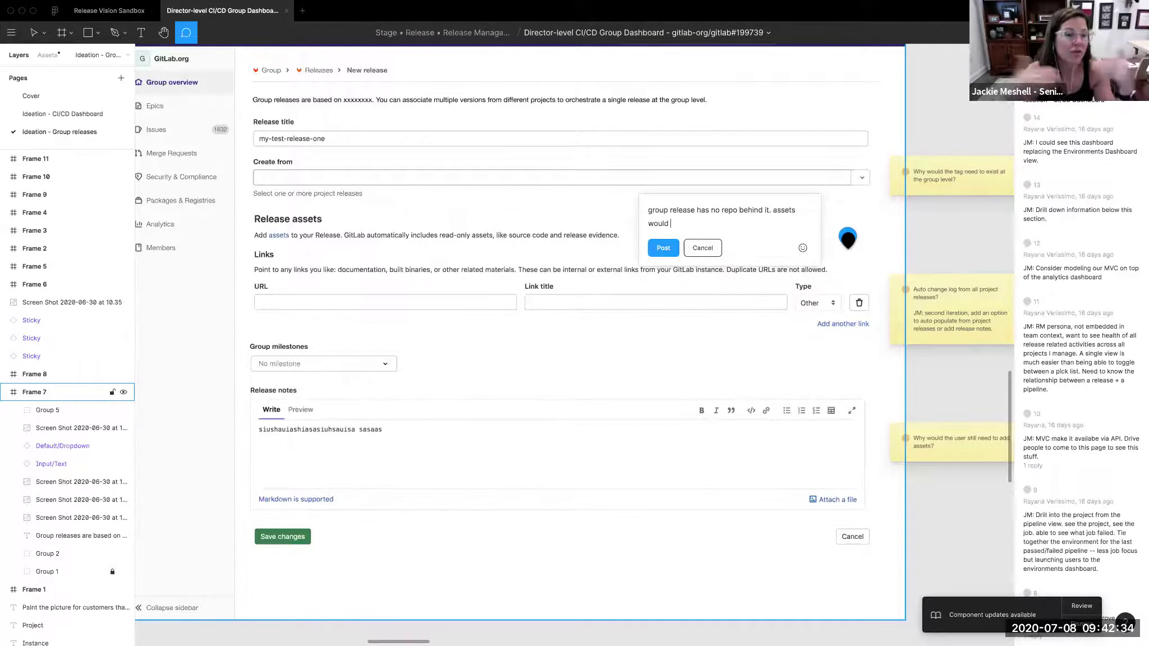
text(belong only to)
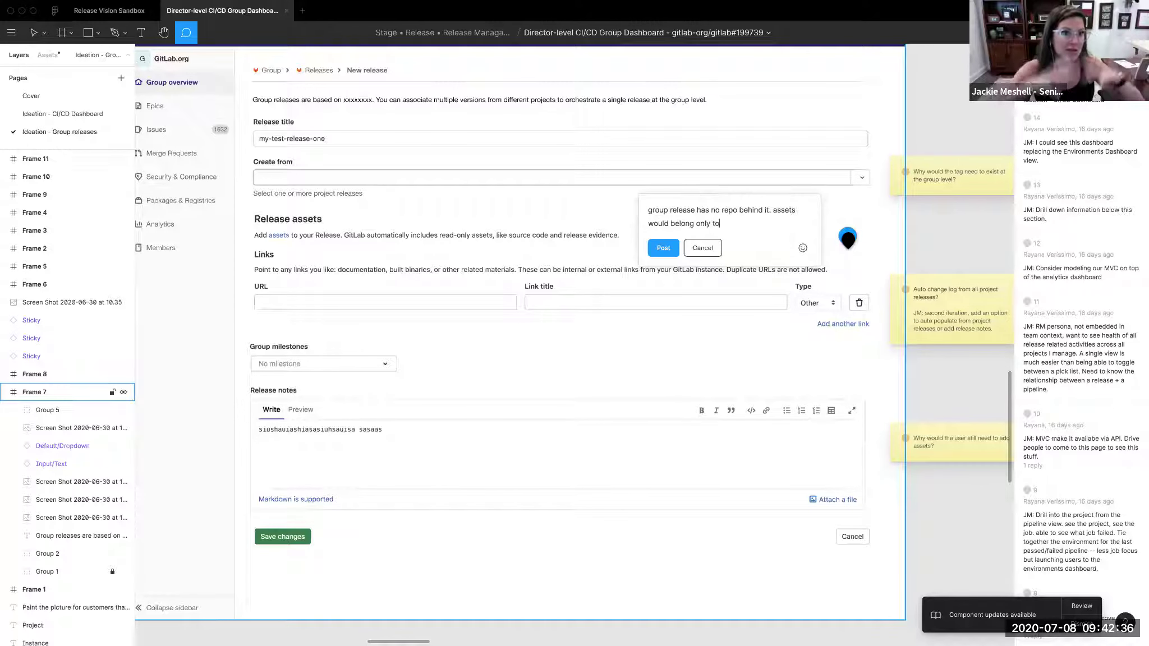
text( the group release,)
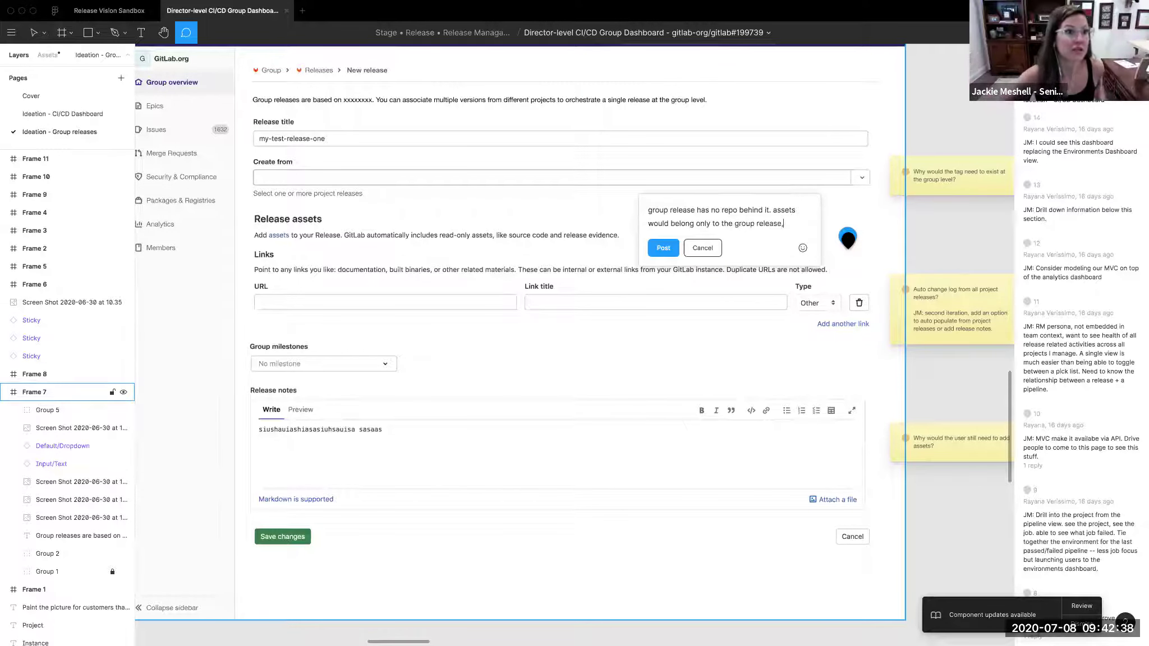
text( not show in the proj)
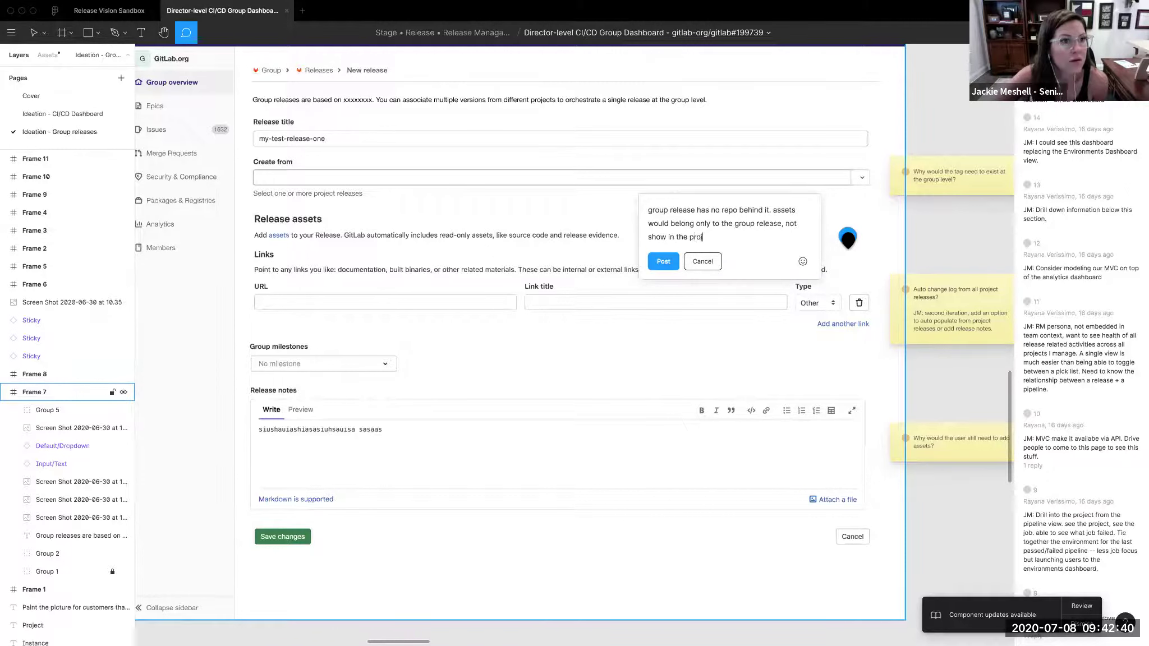
text(ect release ove)
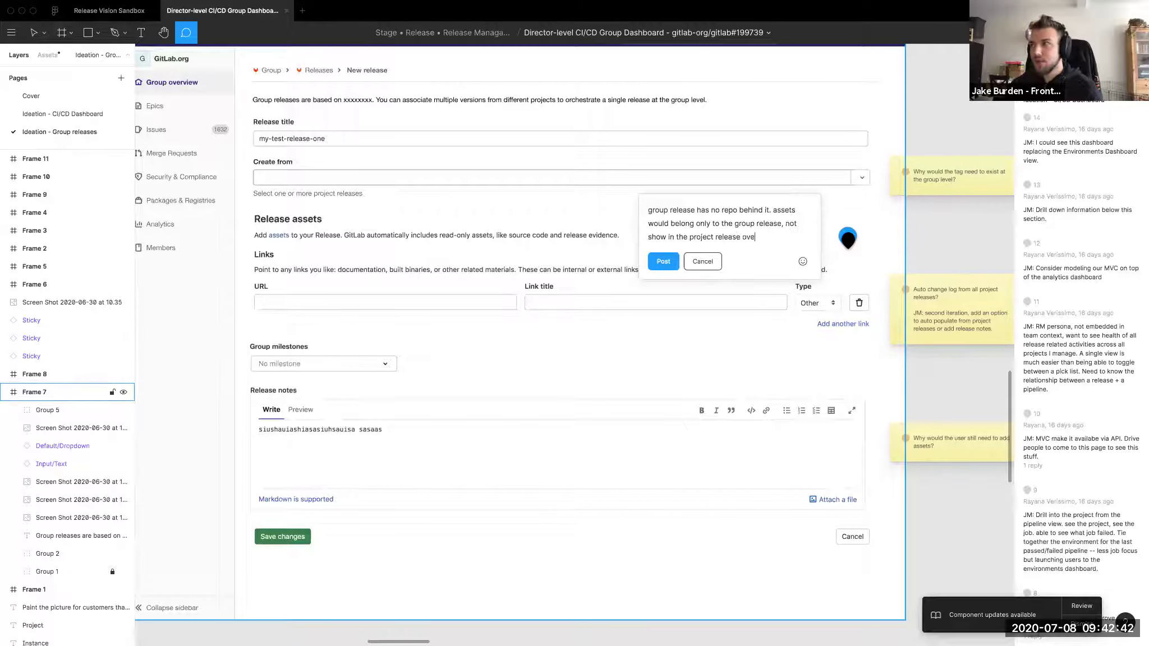
text(rwiew (?))
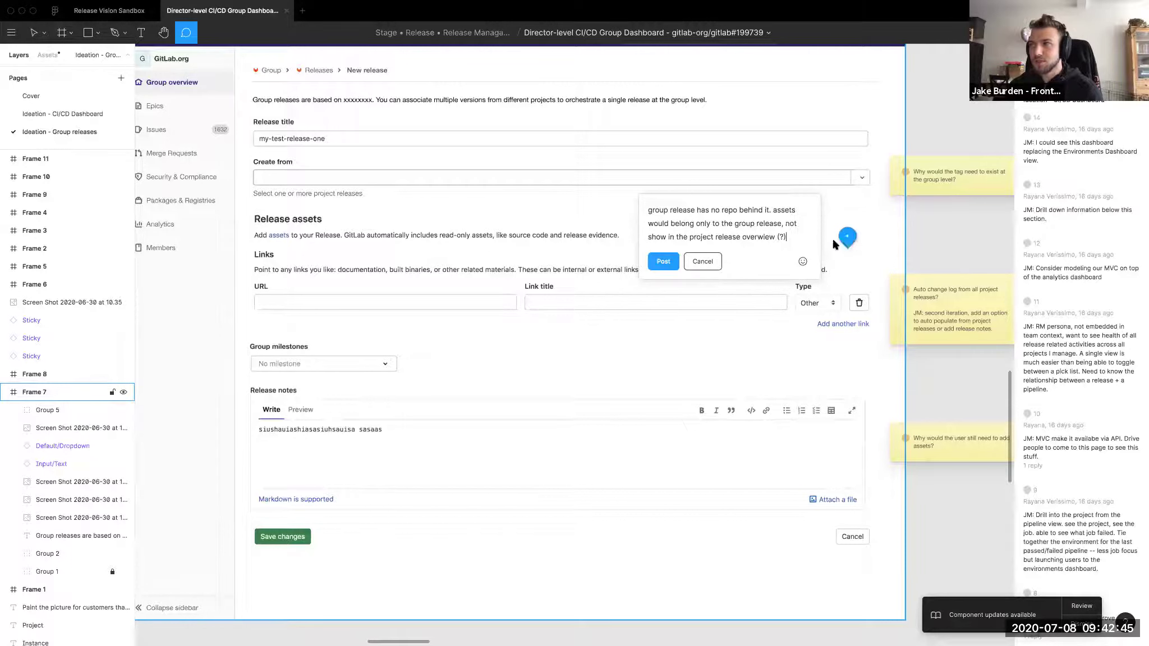
click(664, 261)
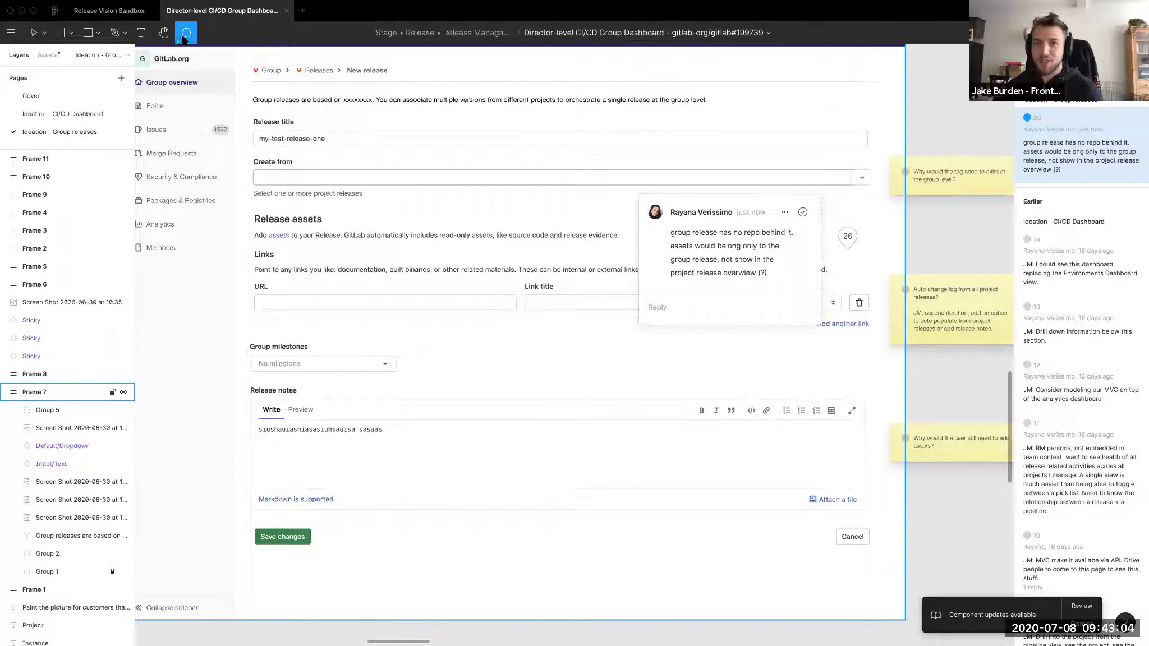
click(33, 33)
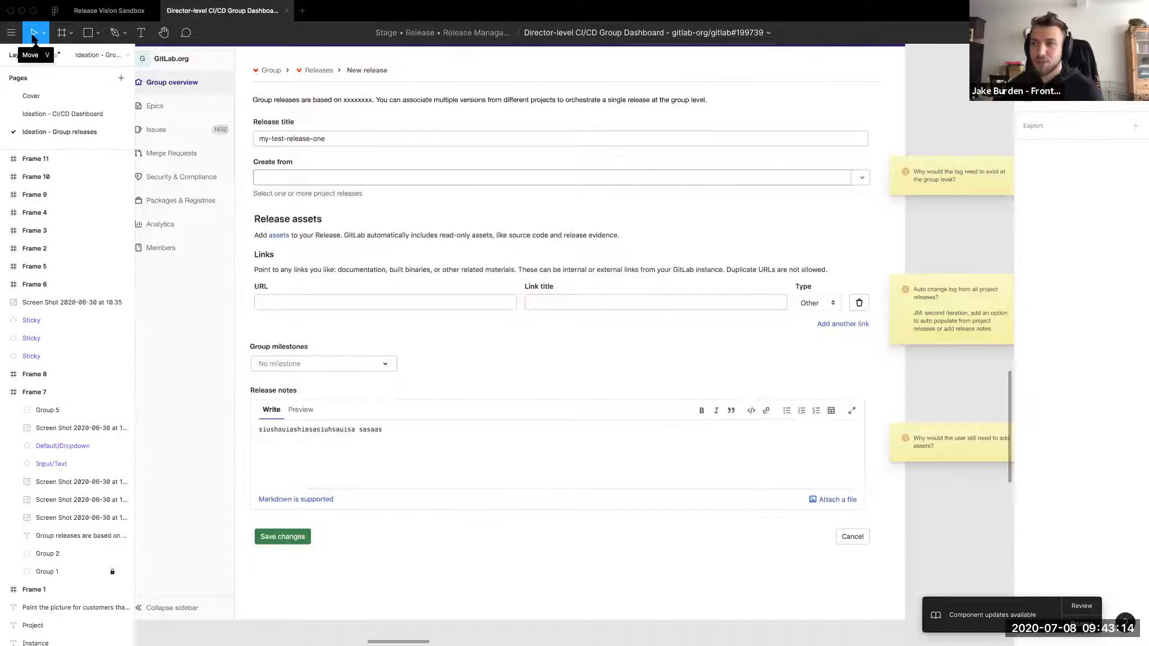
key(ctrl+backslash)
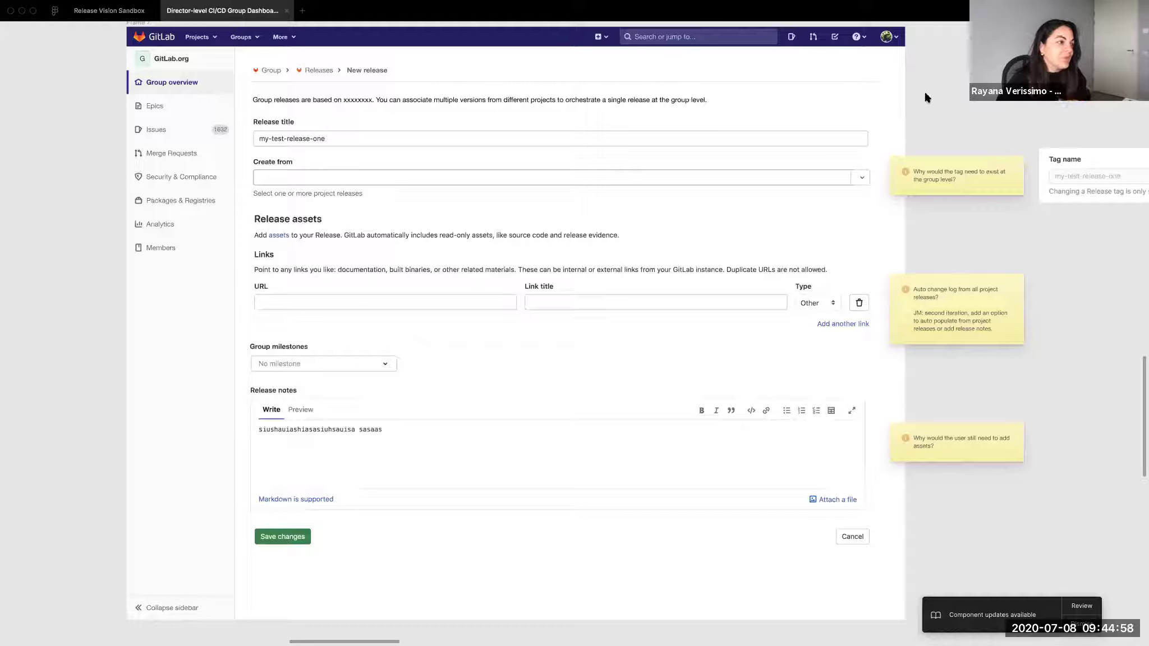
- Post a comment on the Create from dropdown reading "Only show projects w/ existing releases"
click(862, 177)
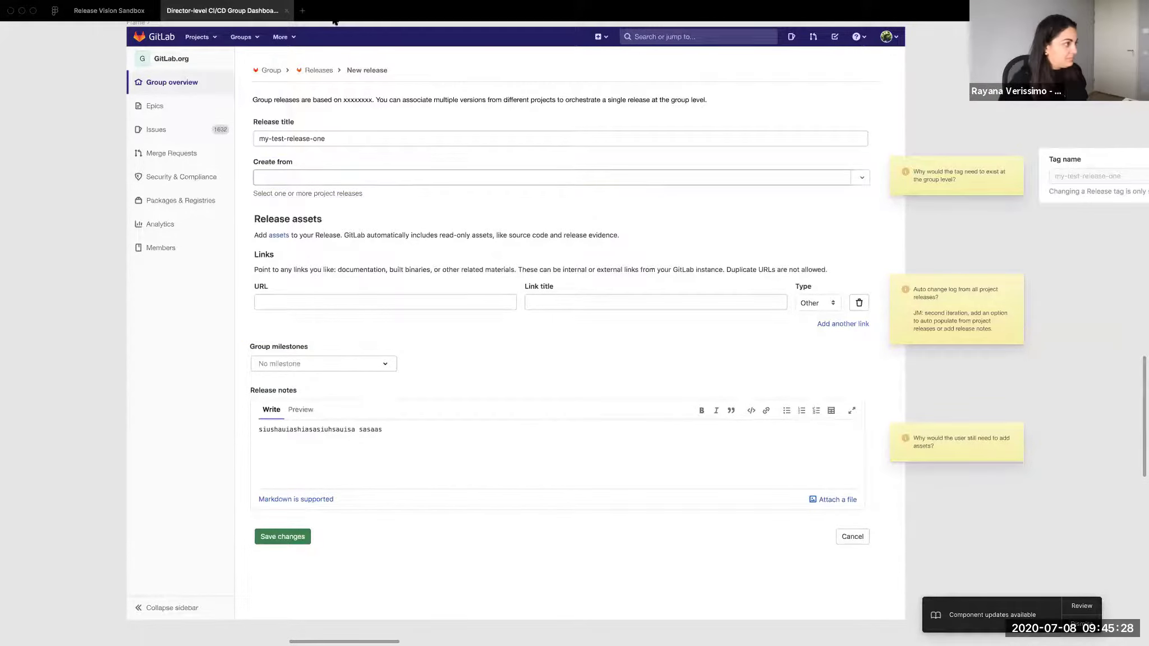
key(super+backslash)
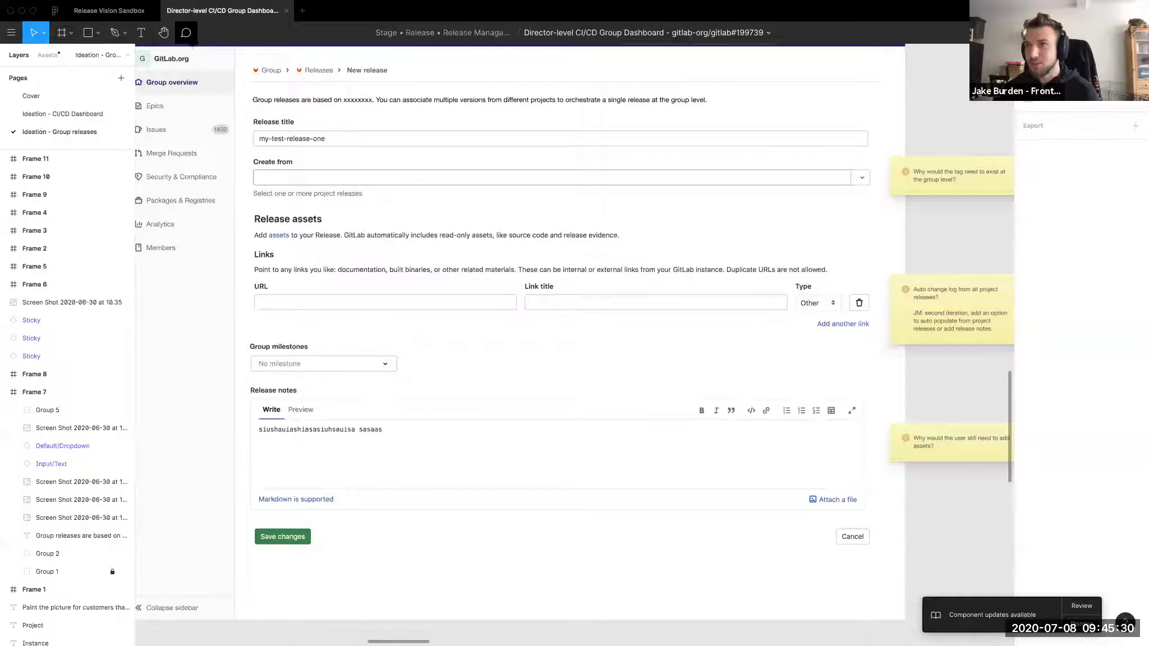
key(super+slash)
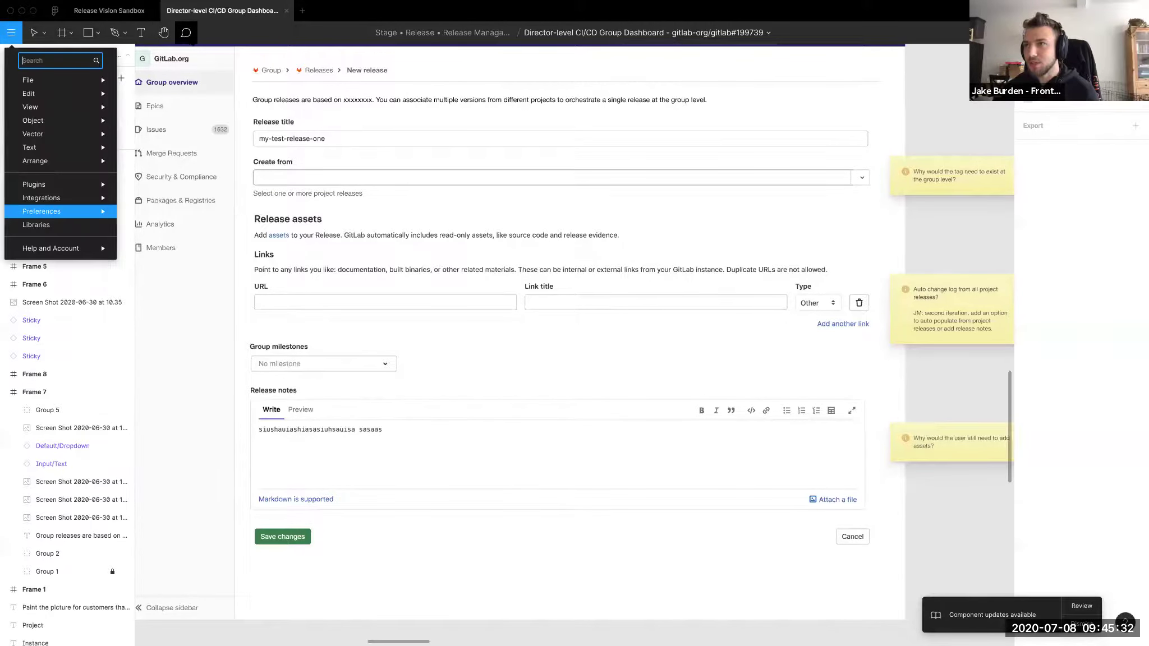
click(187, 32)
click(842, 171)
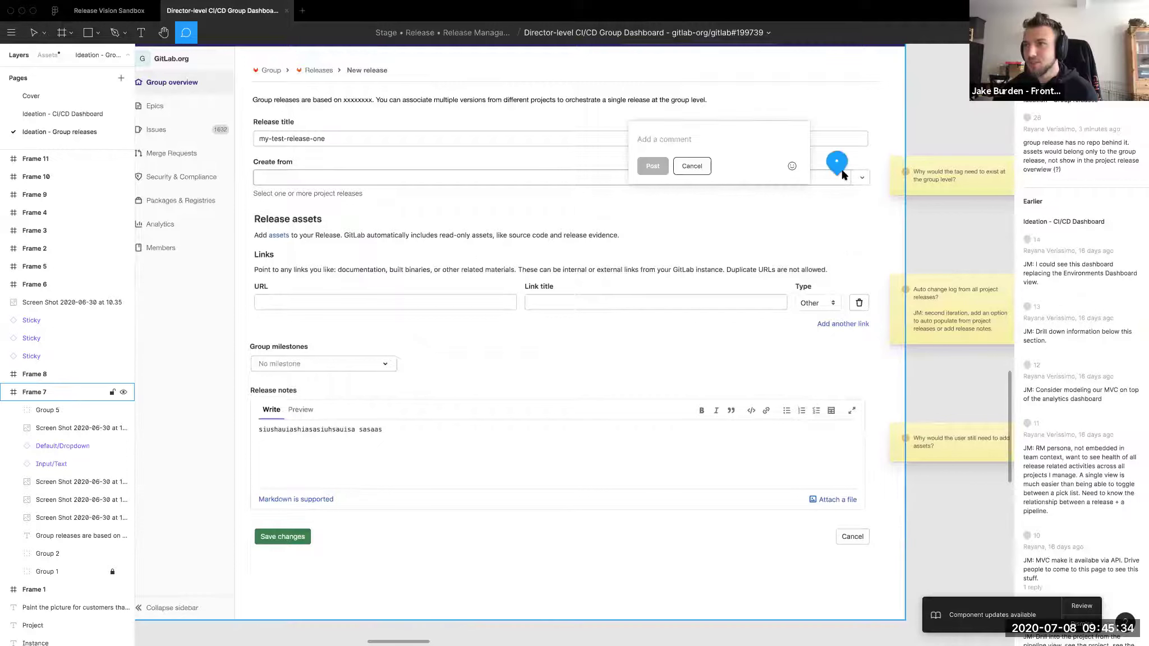
text(Show )
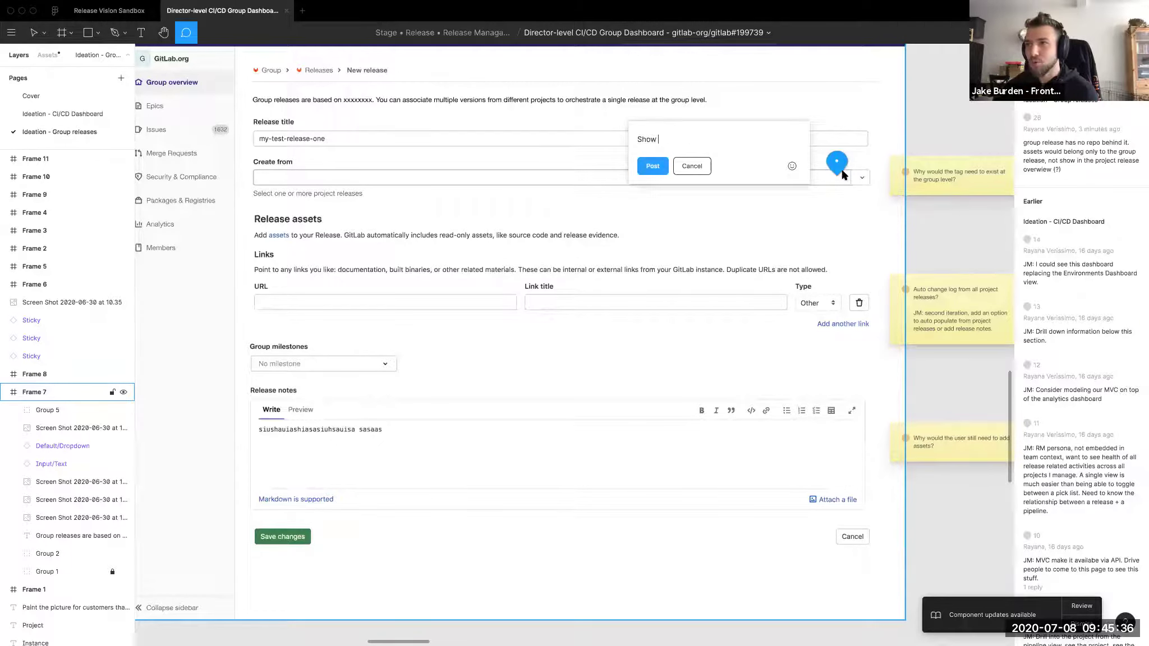
text(projects w/ releases)
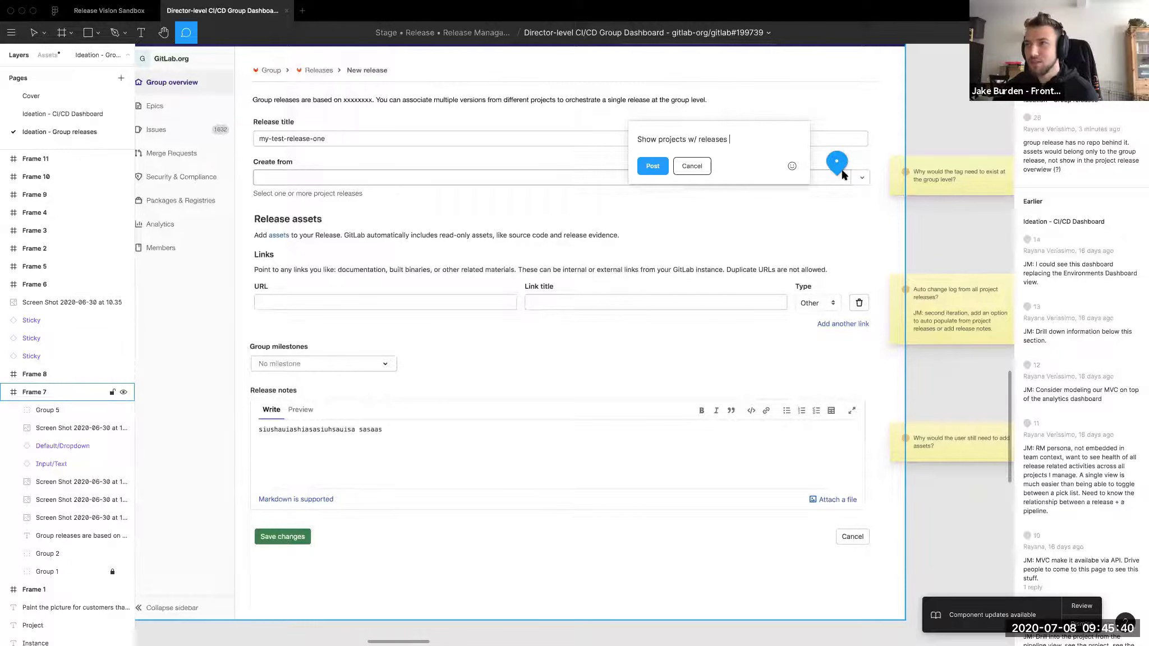
key(Home)
key(BackSpace)
text(O)
text(nly s)
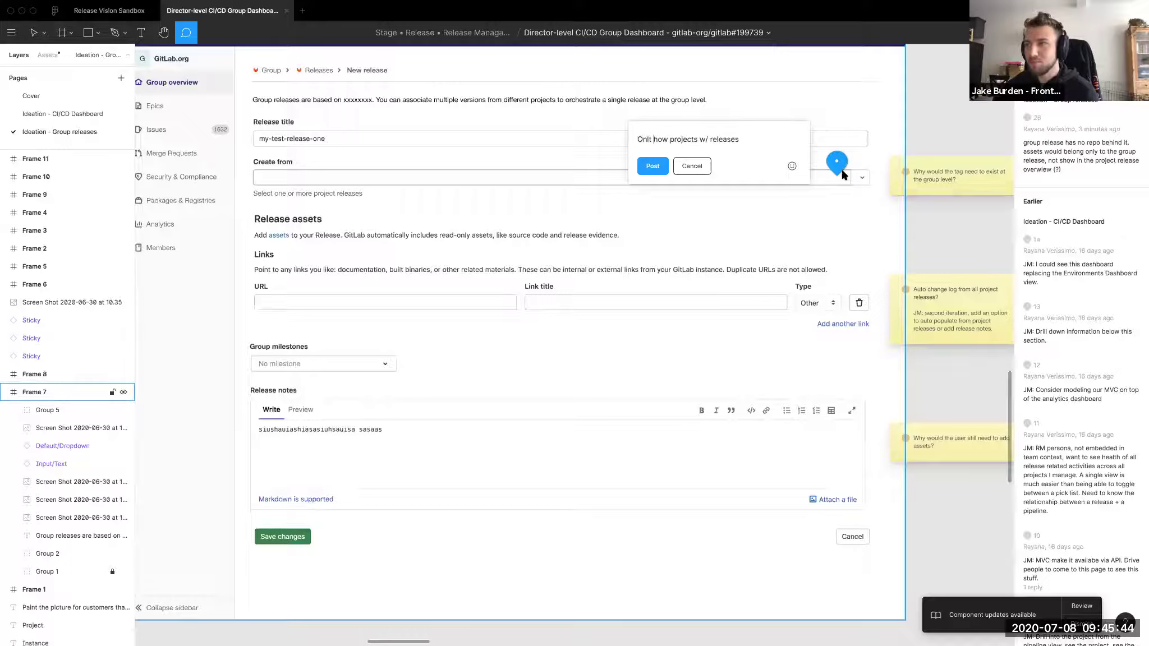
click(713, 140)
text(existing)
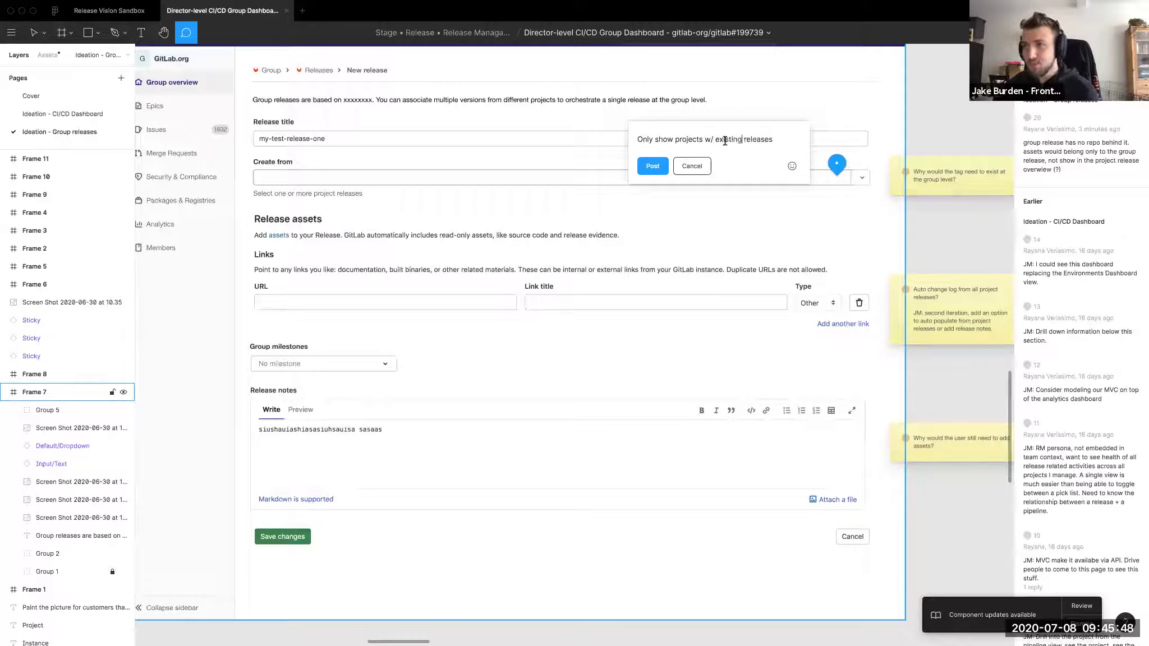
click(649, 170)
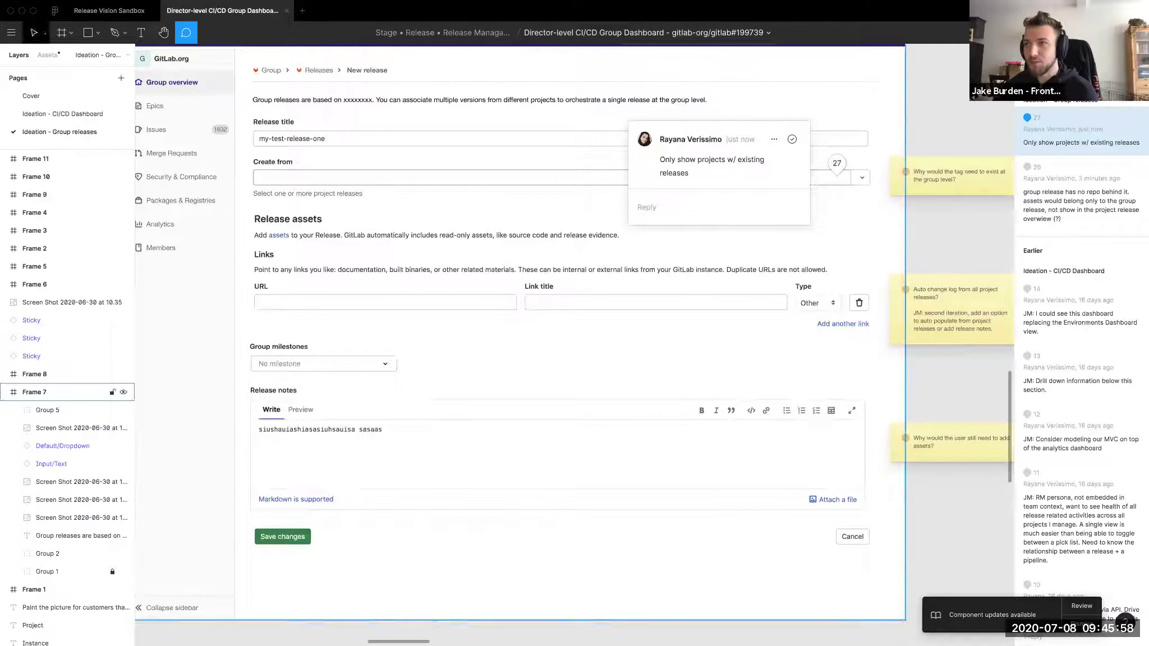
click(658, 204)
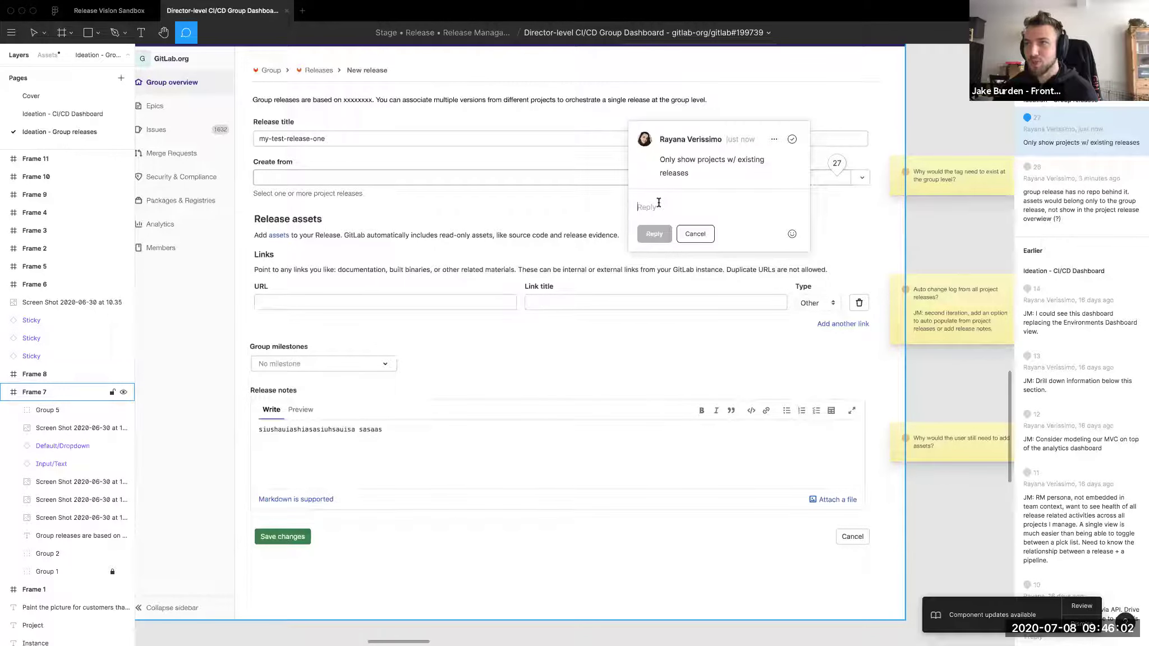
click(34, 35)
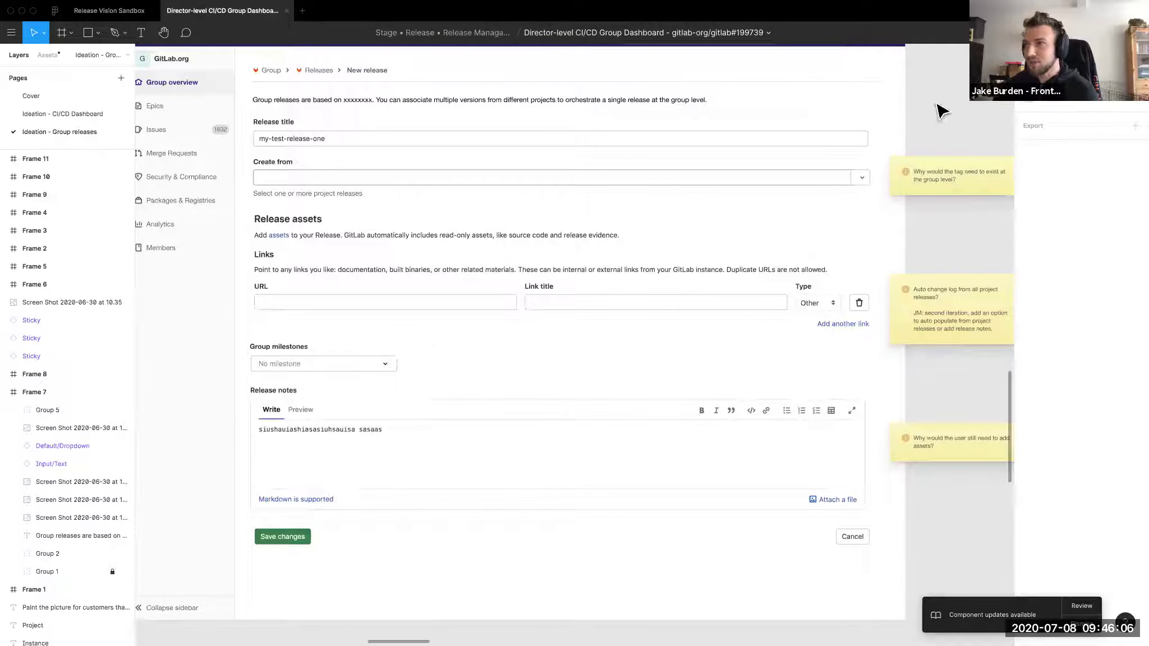
key(ctrl+backslash)
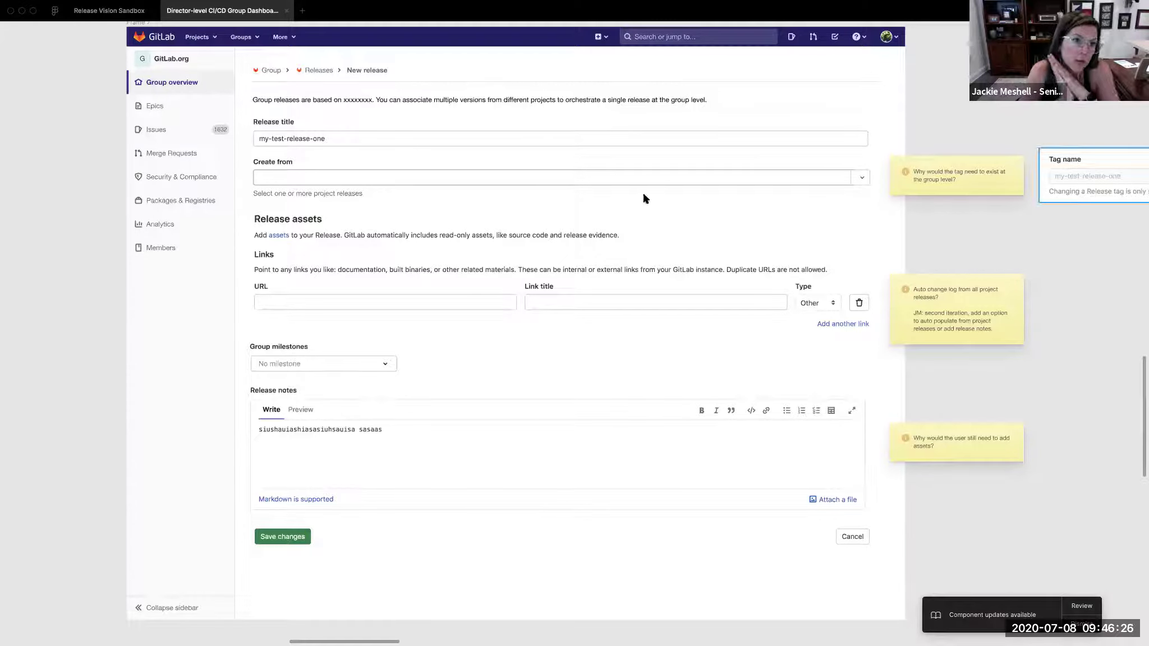
- Shift the Save changes and Cancel button row slightly left to line up with the Release notes box
drag(282, 542, 276, 543)
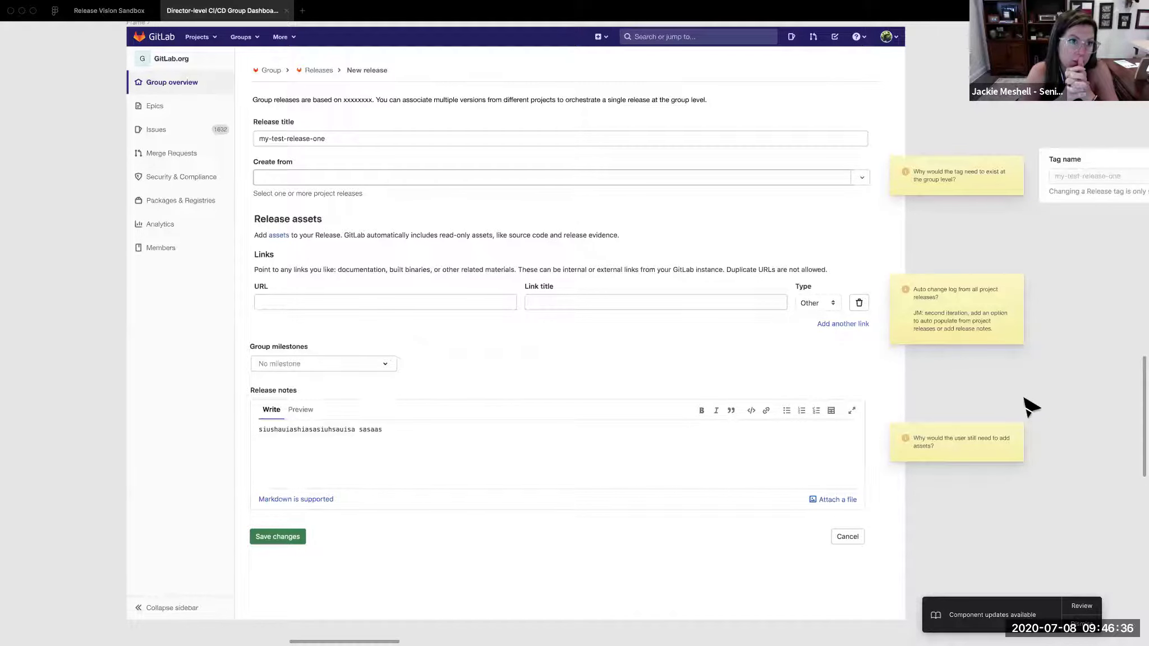
- Find the project-level Edit release mockups and examine the version with Project milestones and Group milestones tabs
key(super+backslash)
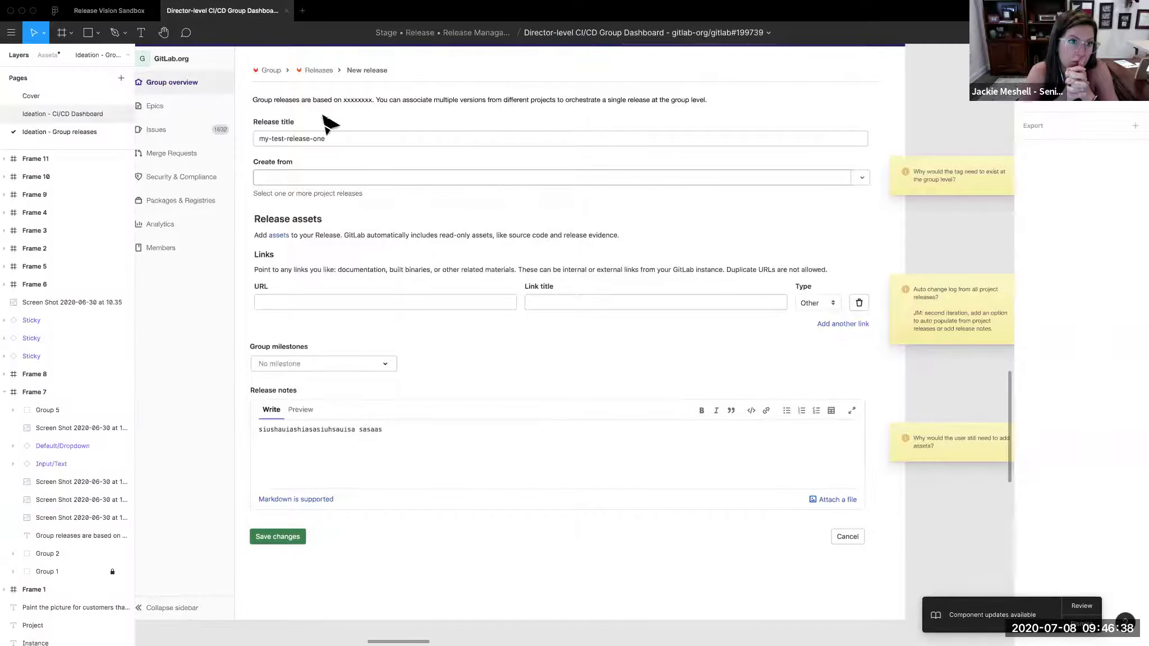
scroll(756, 256, down, 5)
scroll(757, 257, down, 3)
scroll(756, 256, right, 5)
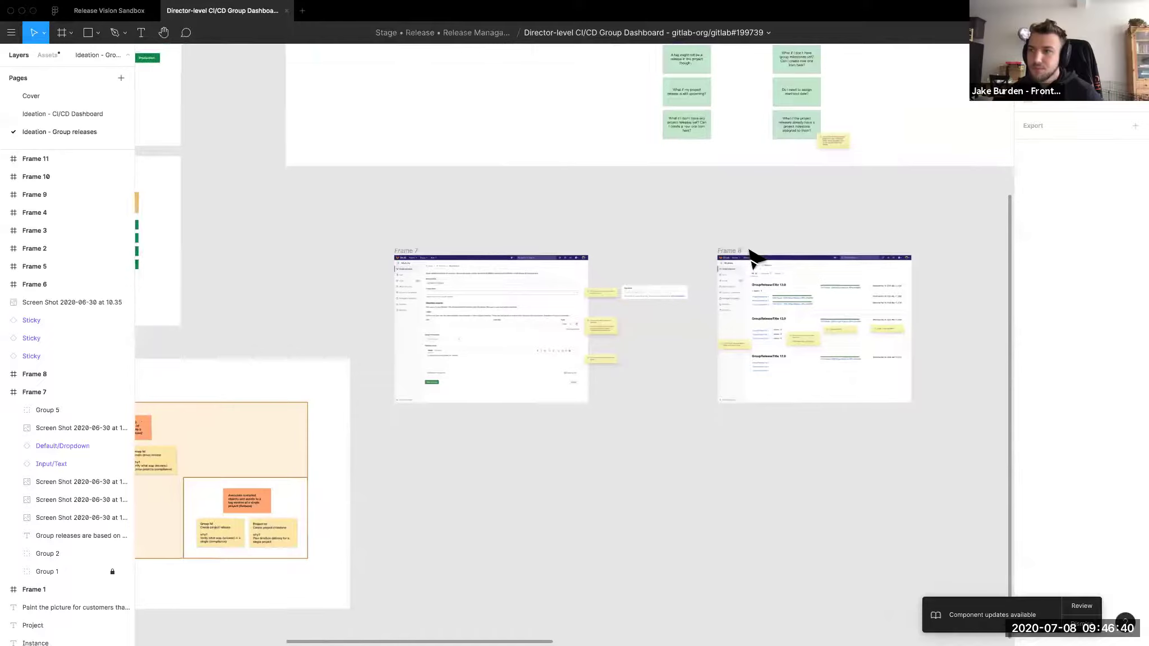
scroll(642, 286, up, 5)
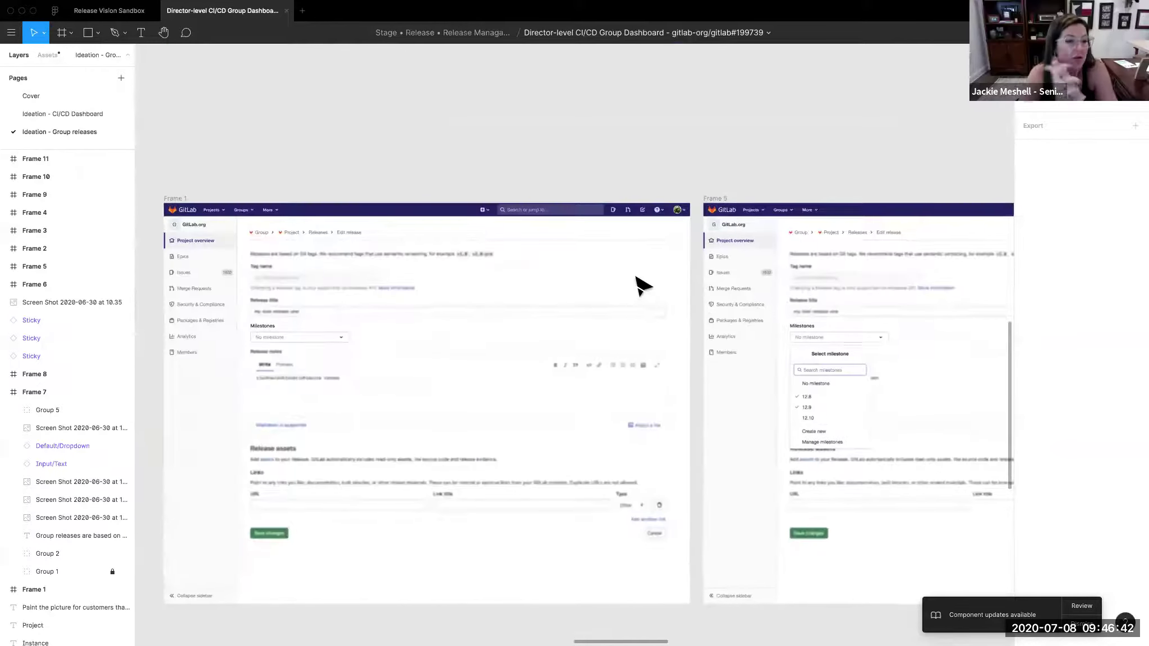
scroll(642, 285, left, 2)
scroll(641, 284, up, 2)
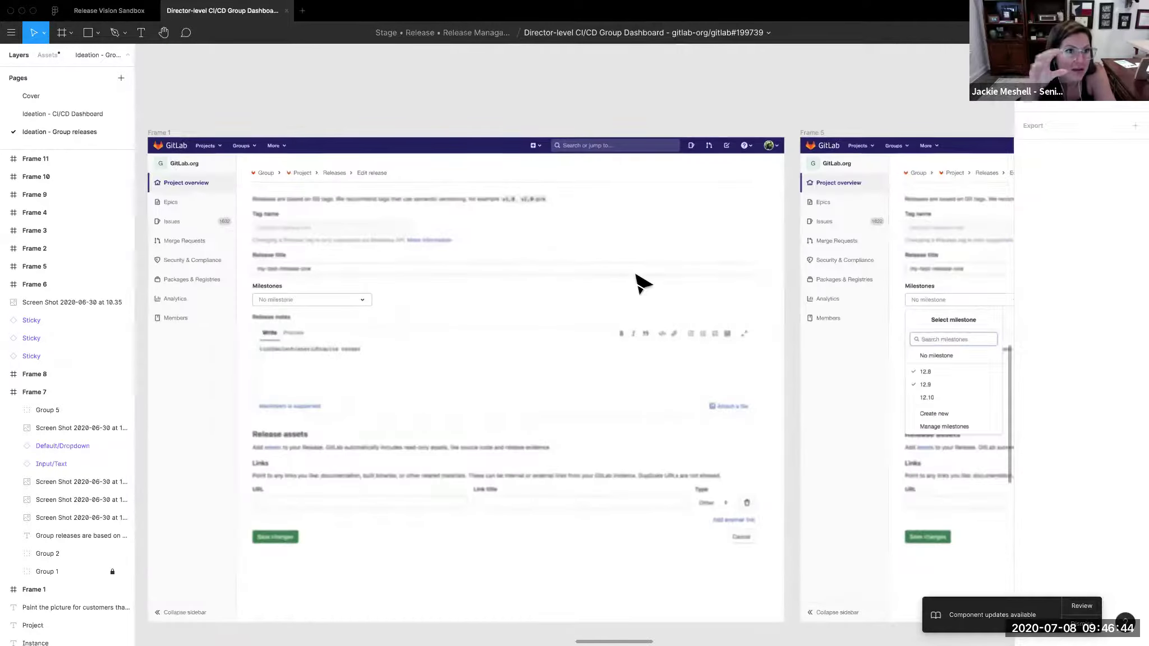
scroll(783, 247, down, 10)
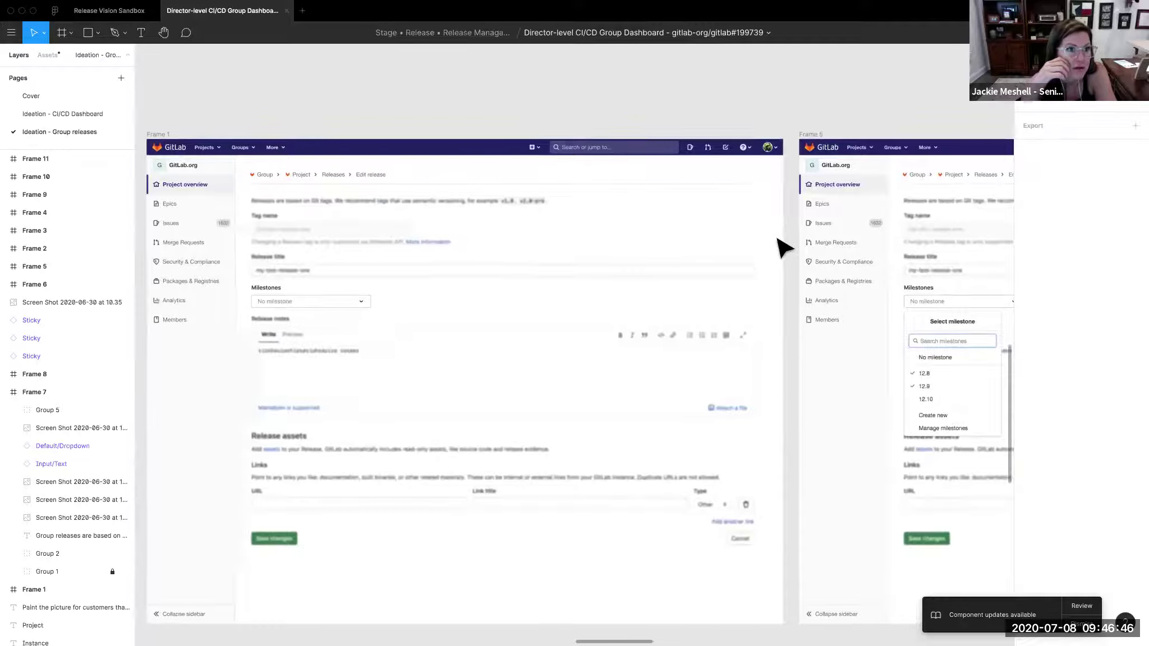
scroll(525, 311, up, 5)
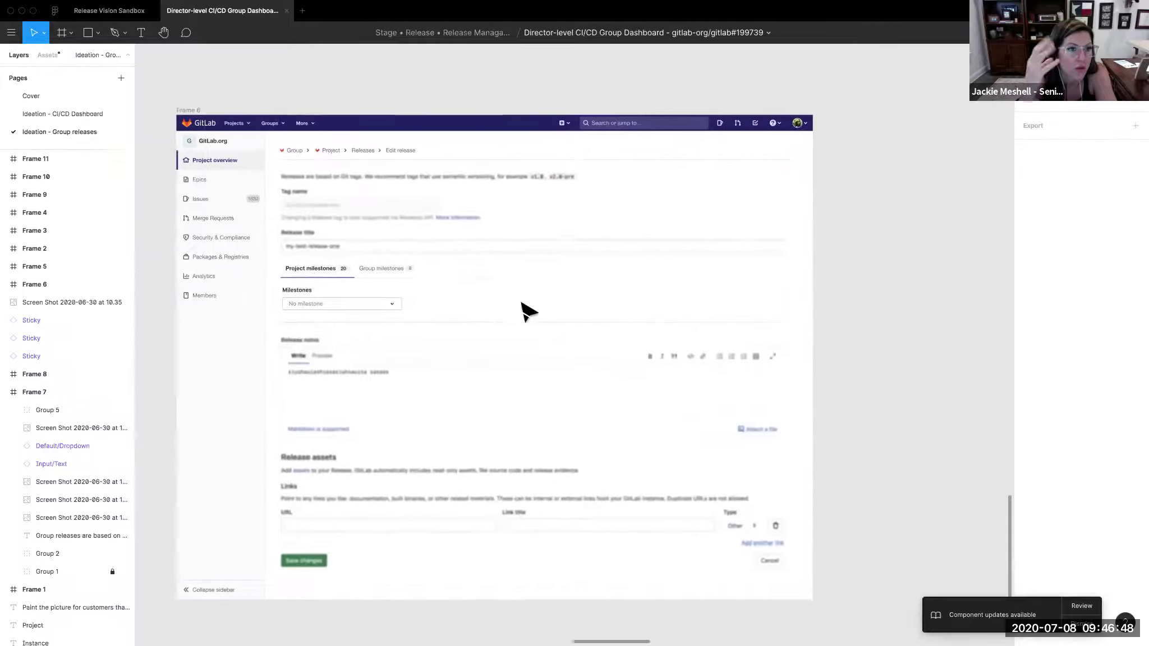
key(super+backslash)
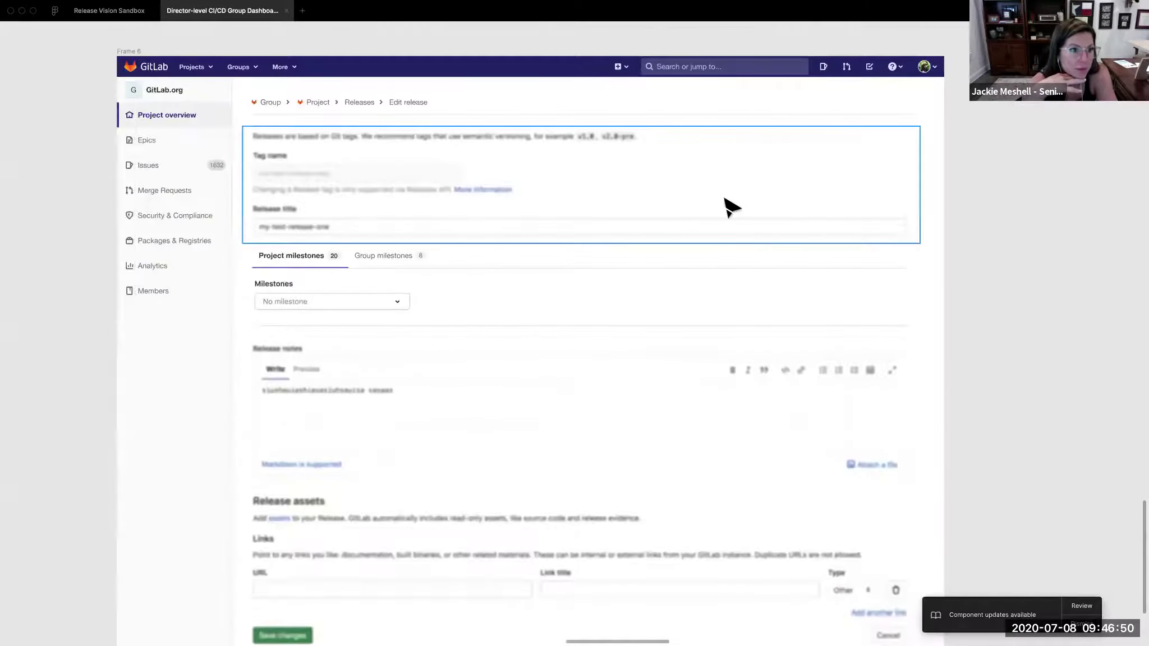
scroll(729, 206, down, 2)
scroll(729, 207, up, 1)
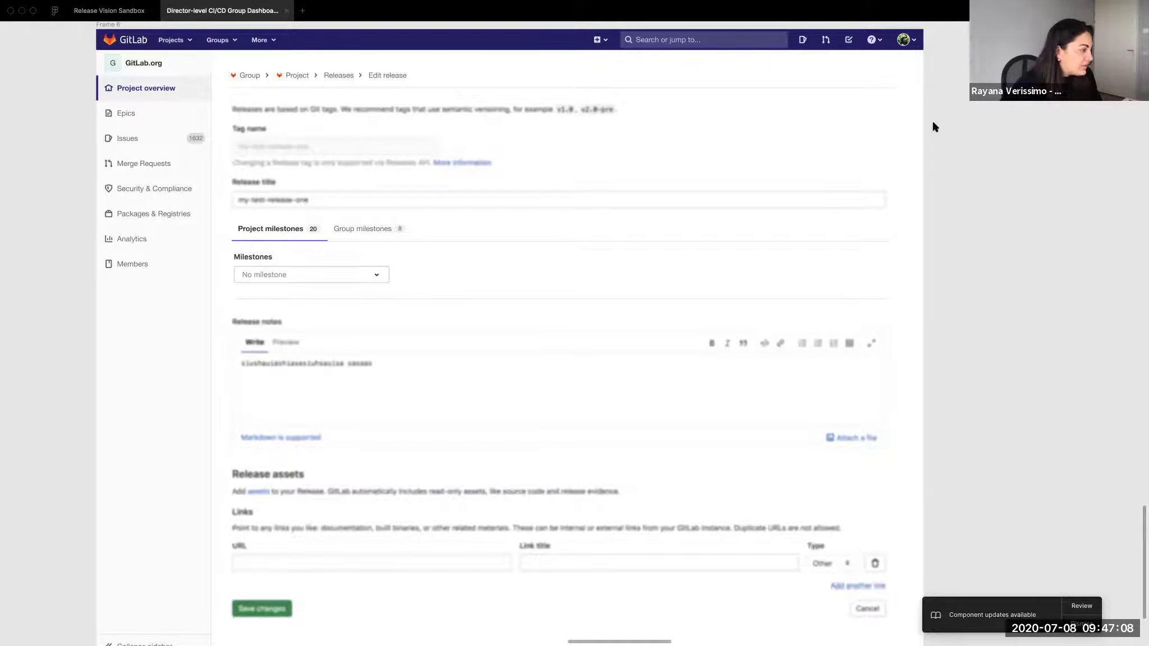
scroll(935, 127, up, 4)
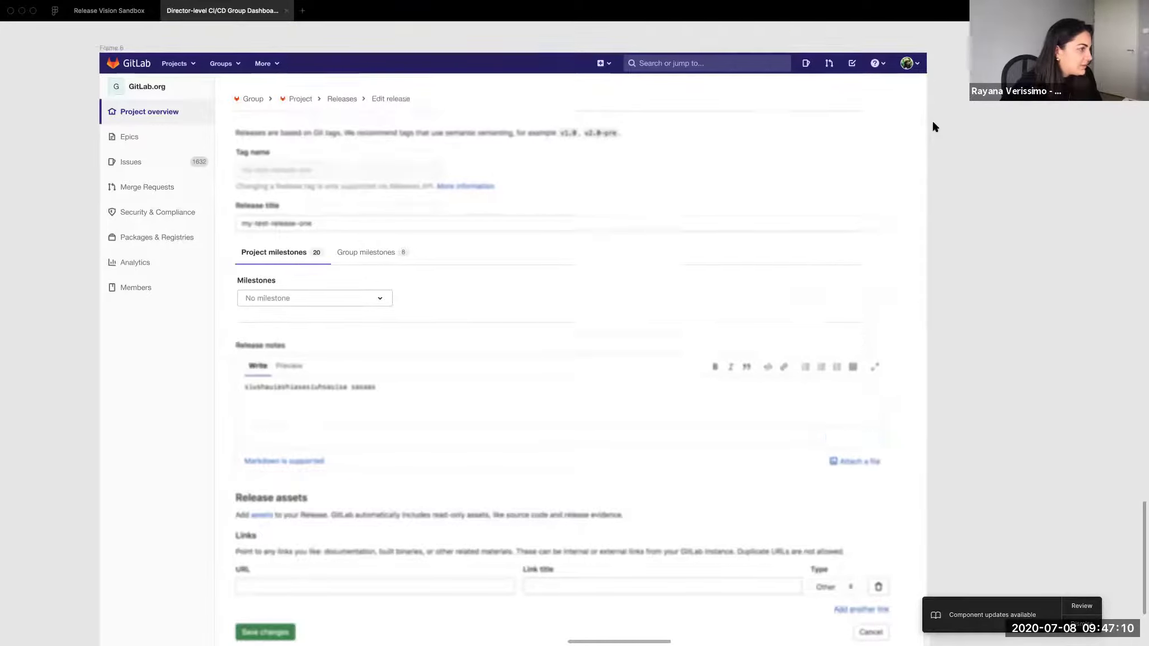
scroll(934, 127, down, 4)
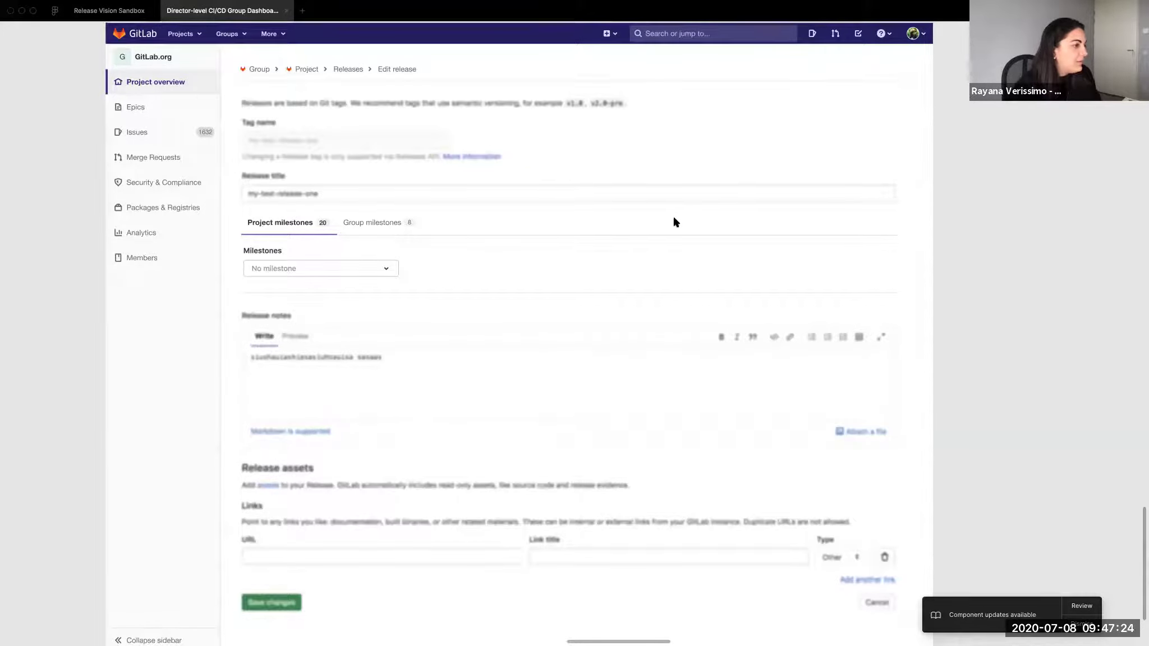
- Examine the Select milestone dropdown in the neighbouring Edit release mockup against the tabbed milestones version
scroll(673, 222, down, 10)
scroll(674, 221, right, 10)
scroll(674, 222, up, 2)
scroll(674, 222, right, 2)
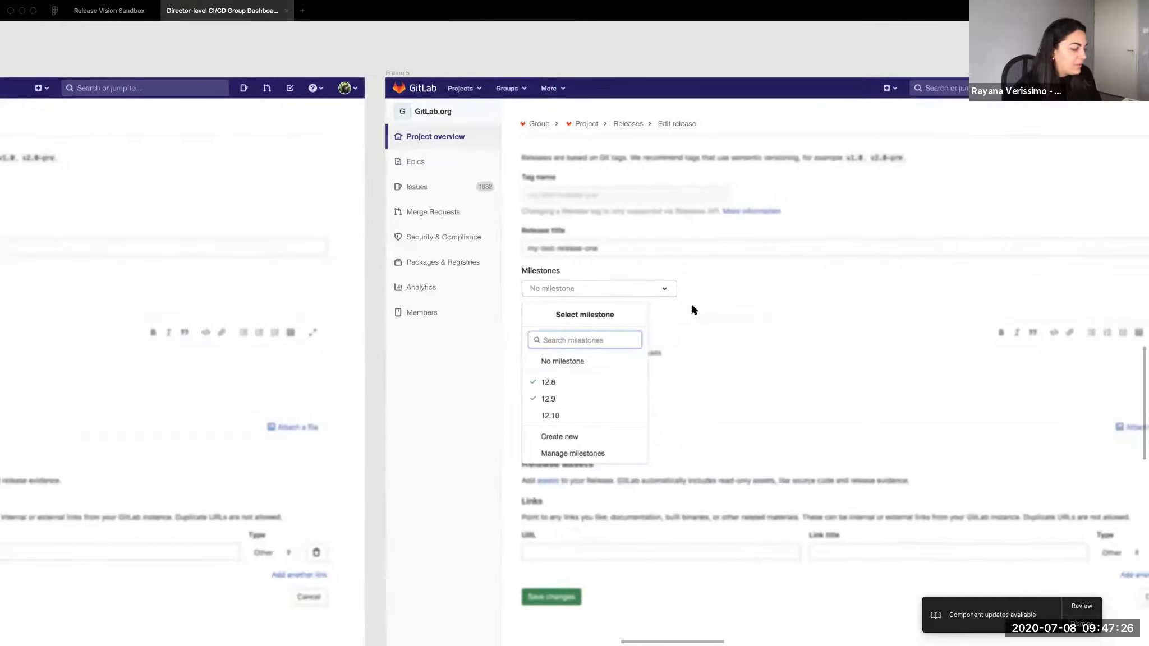
scroll(692, 307, down, 3)
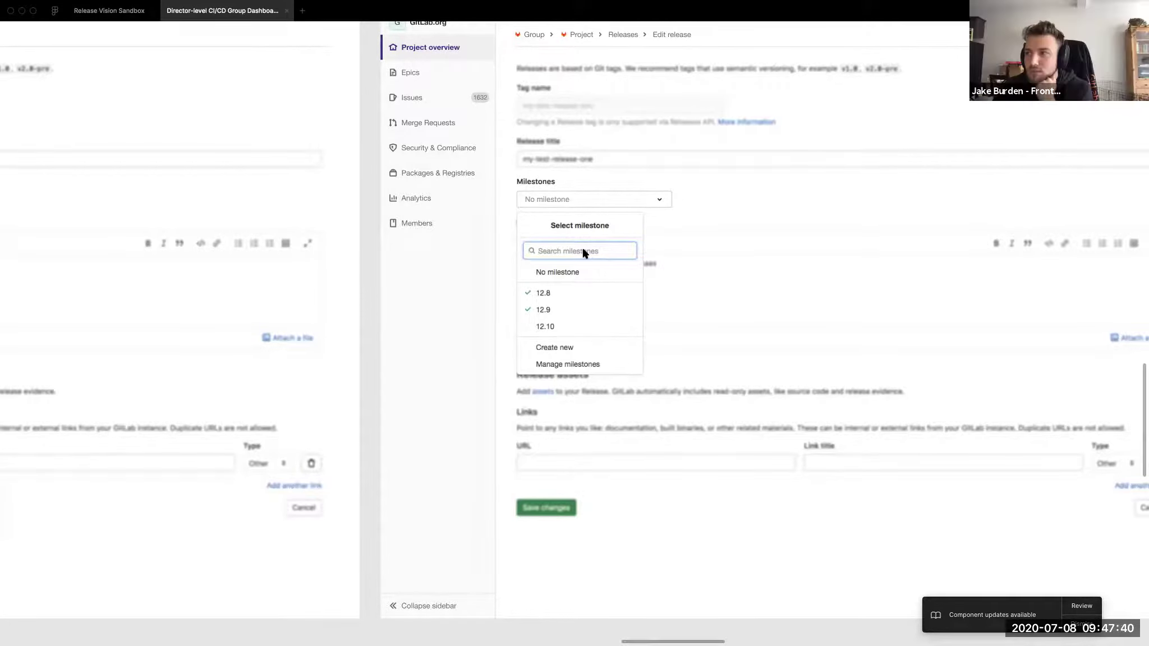
scroll(584, 254, down, 8)
scroll(584, 254, left, 3)
scroll(583, 253, up, 8)
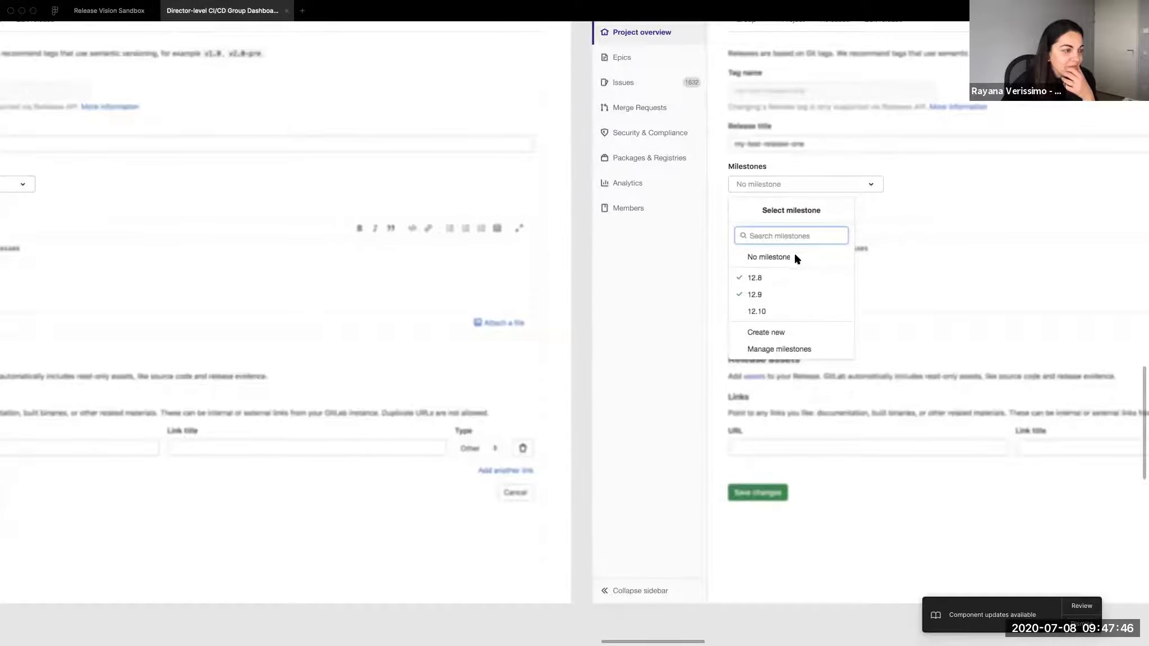
scroll(495, 380, down, 10)
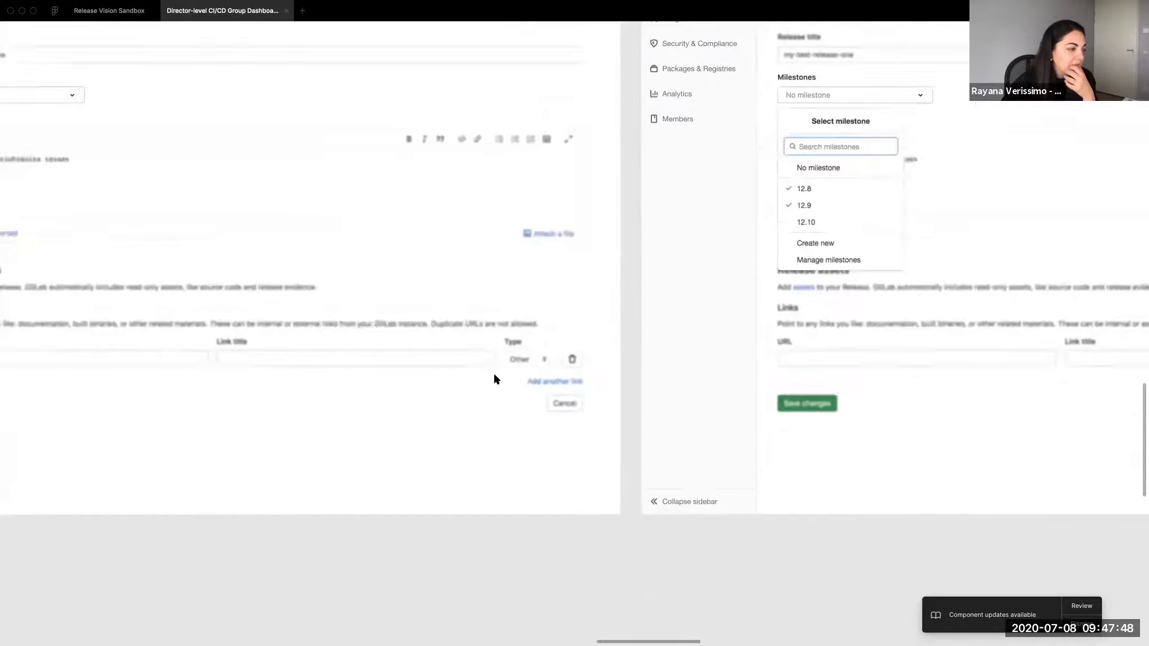
scroll(495, 380, down, 3)
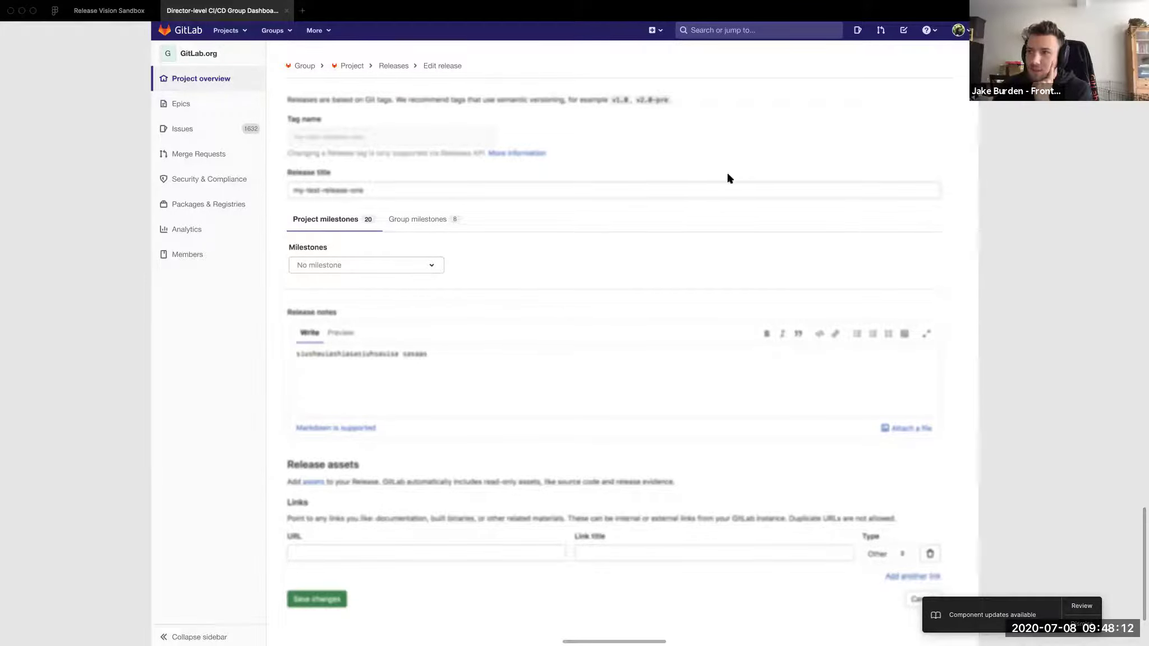
- Post a comment beside the Group milestones tab reading "new form pattern. not documented"
key(ctrl+backslash)
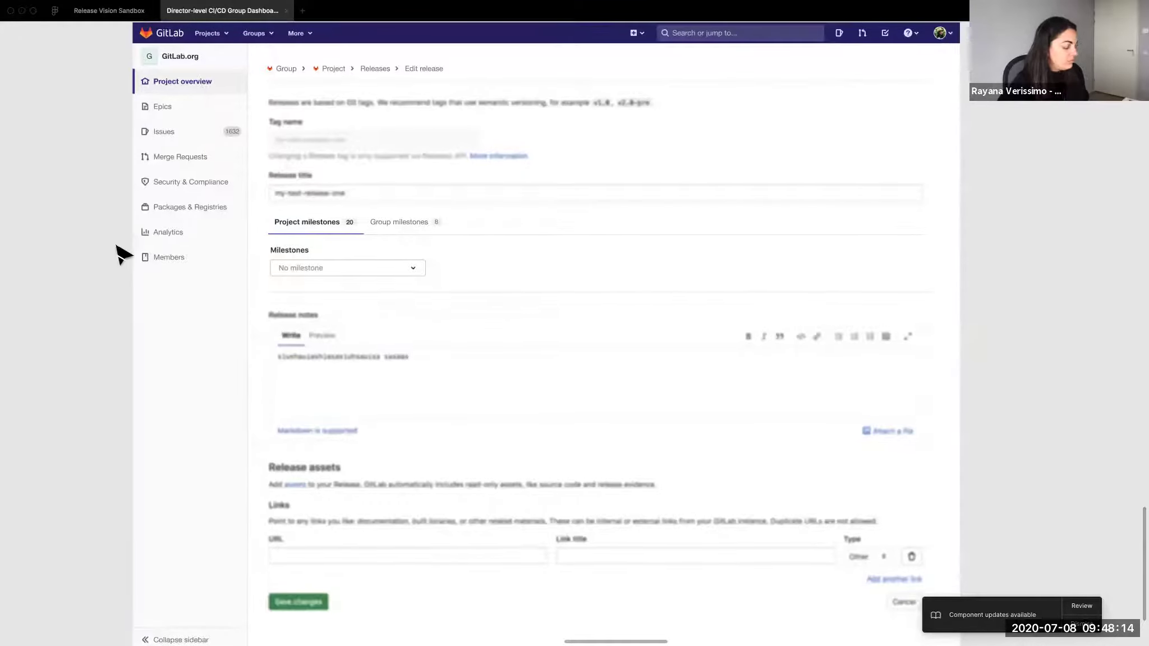
key(c)
click(466, 223)
text(new pa)
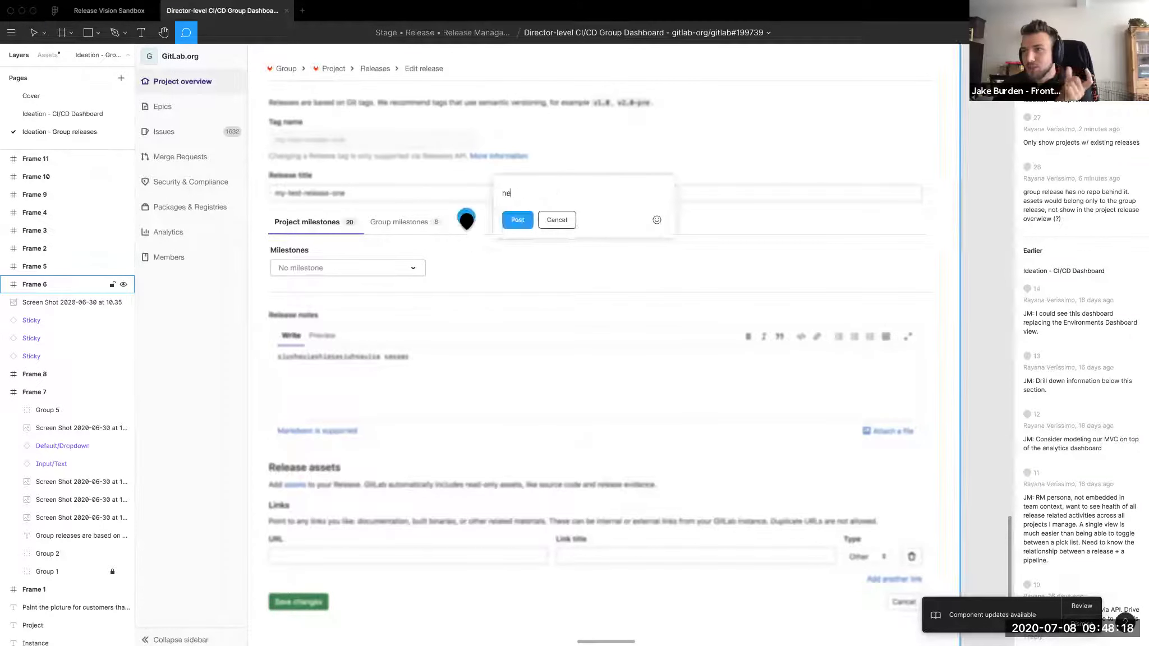
key(BackSpace)
key(BackSpace)
text(for,m patter)
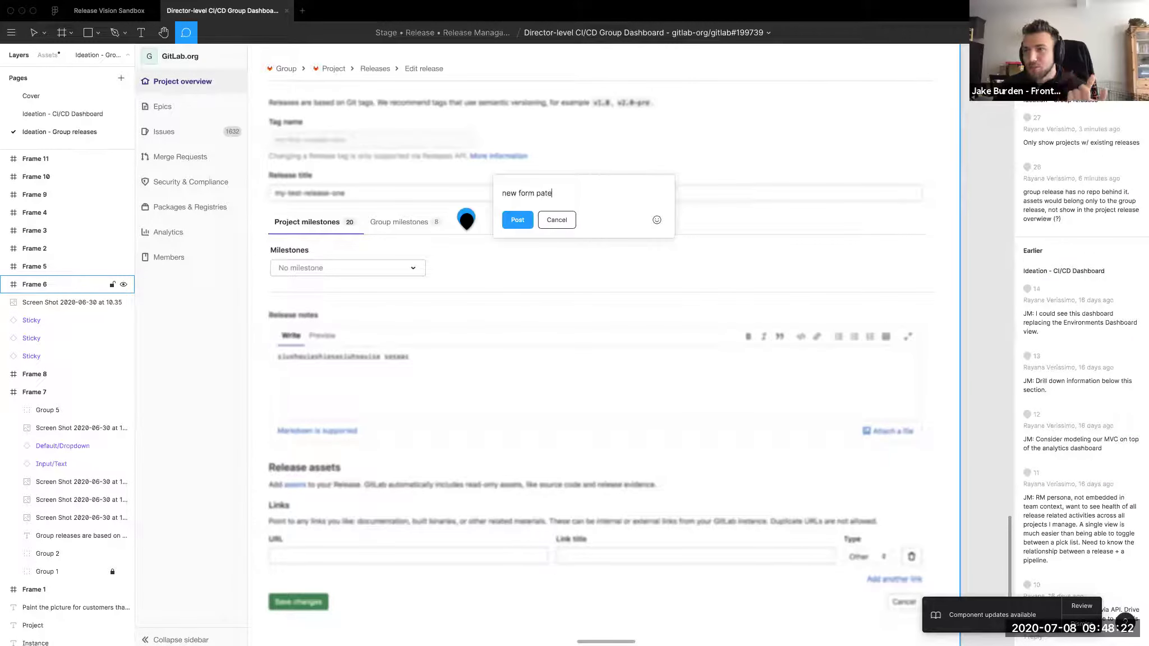
text(n. not documented)
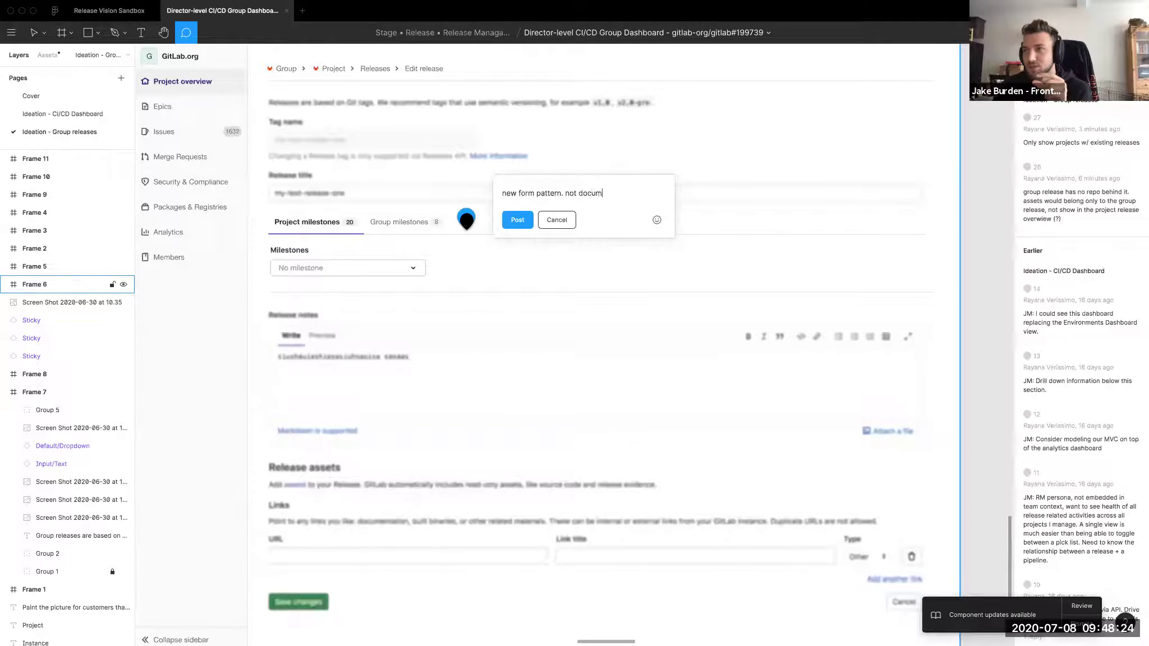
click(517, 220)
key(Escape)
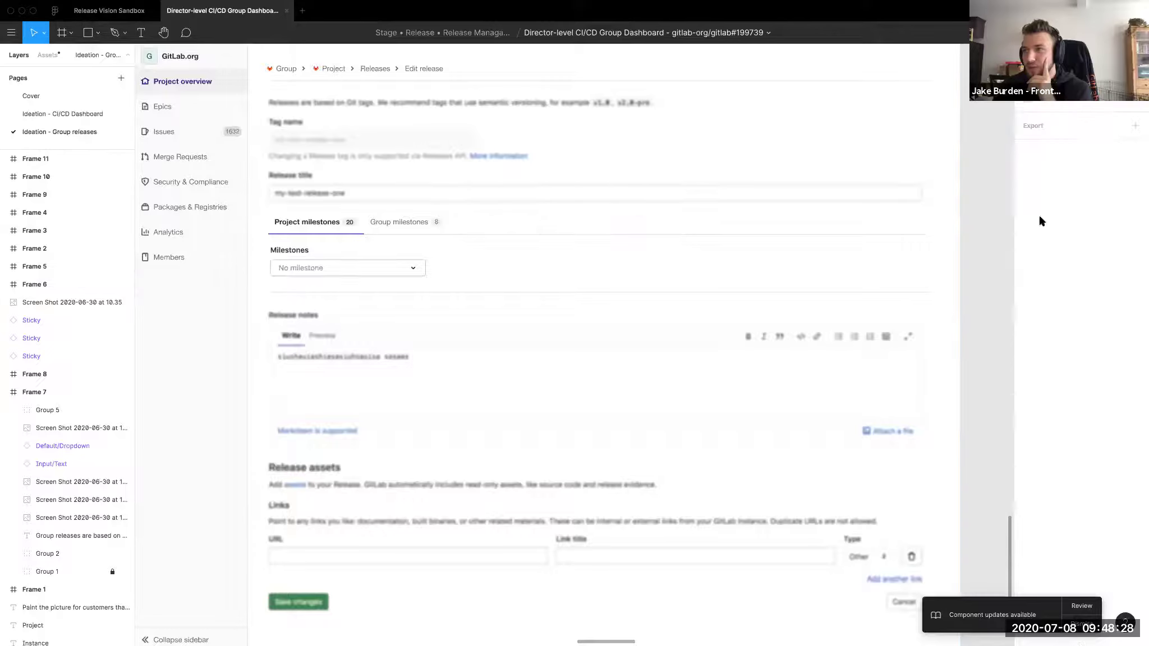
key(super+backslash)
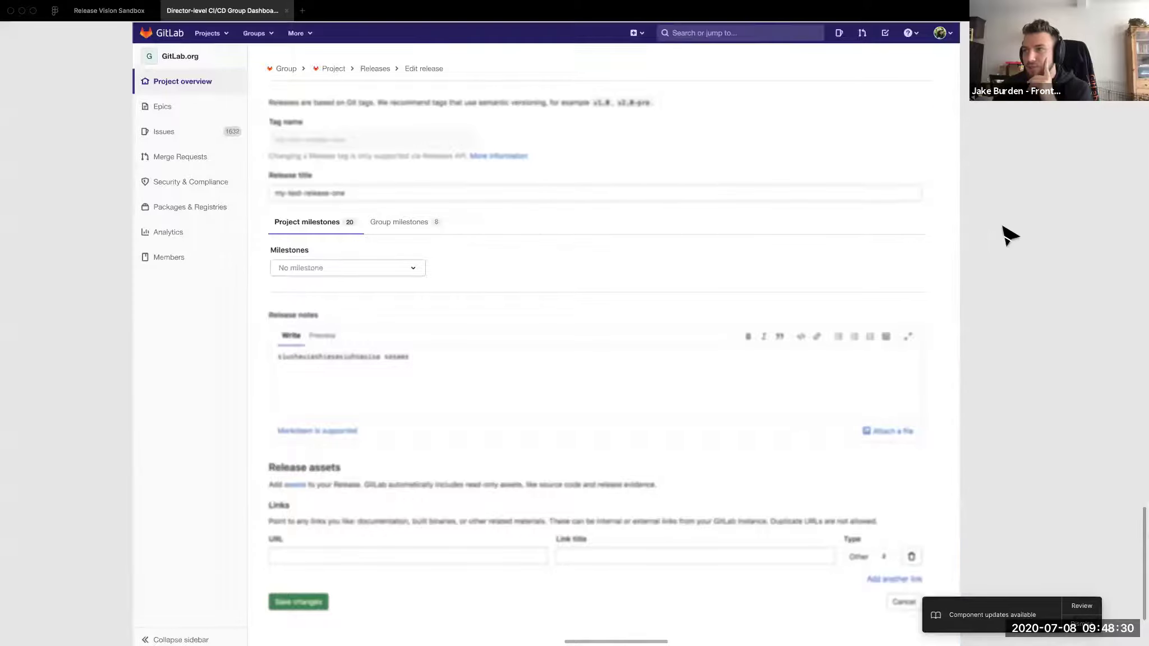
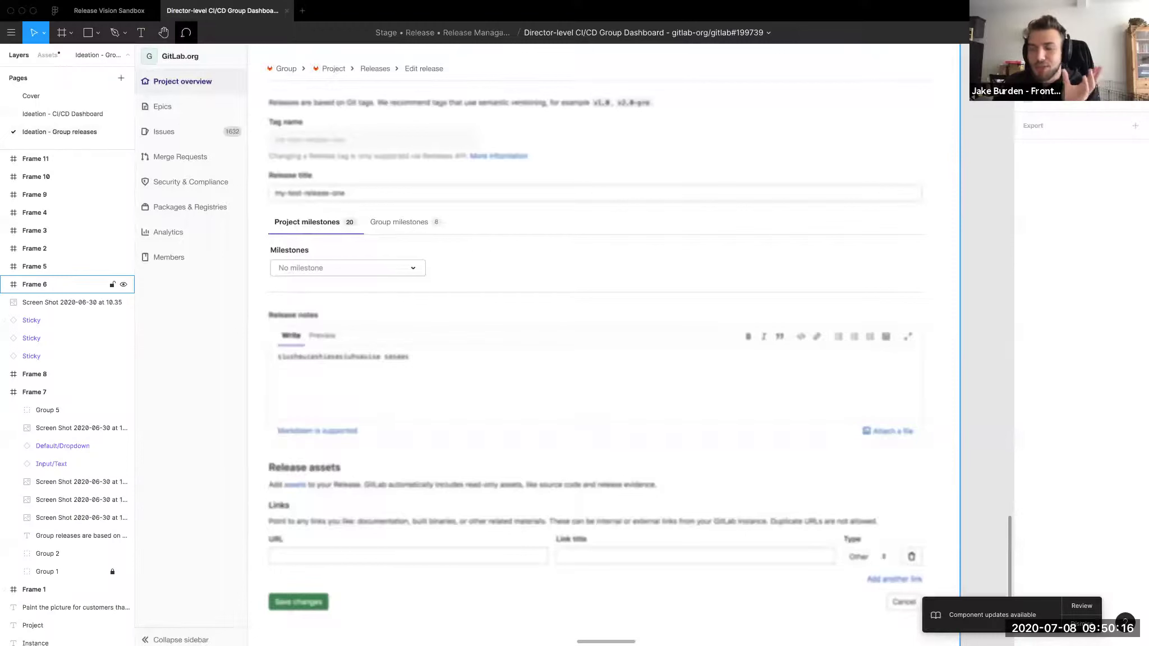
- Post a comment by the milestone tabs reading "Can you associate multiple project/group milestones to a single project release?"
click(440, 237)
text(Can you select multi)
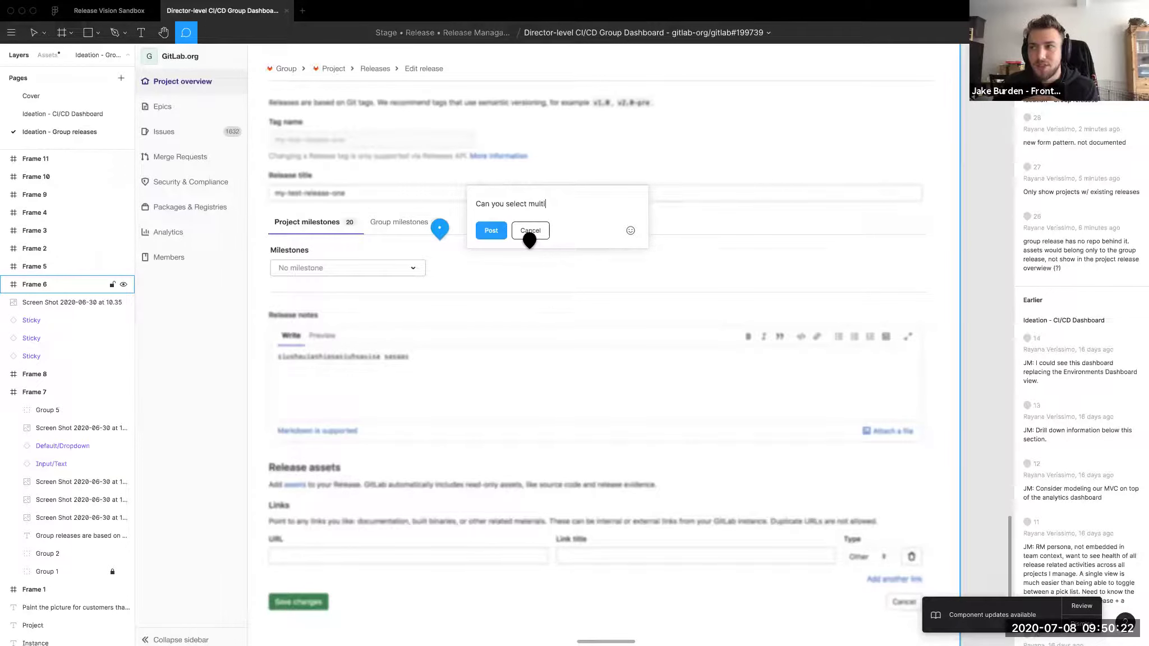
text(ple project/g)
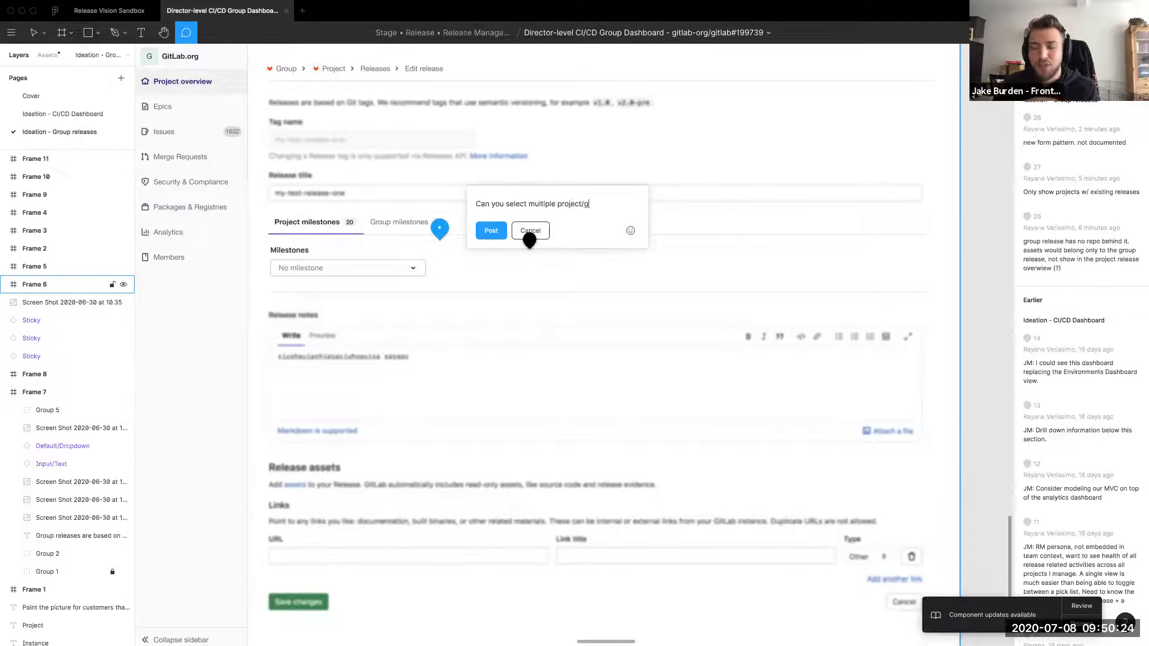
text(roup milestone f)
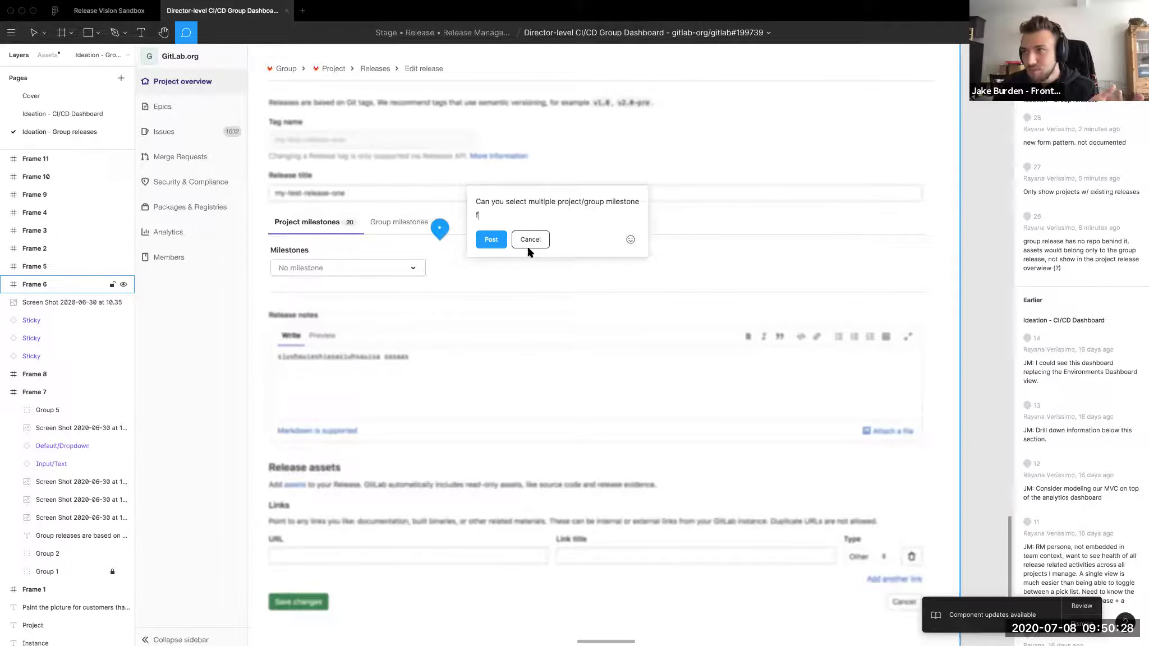
key(BackSpace)
double_click(519, 203)
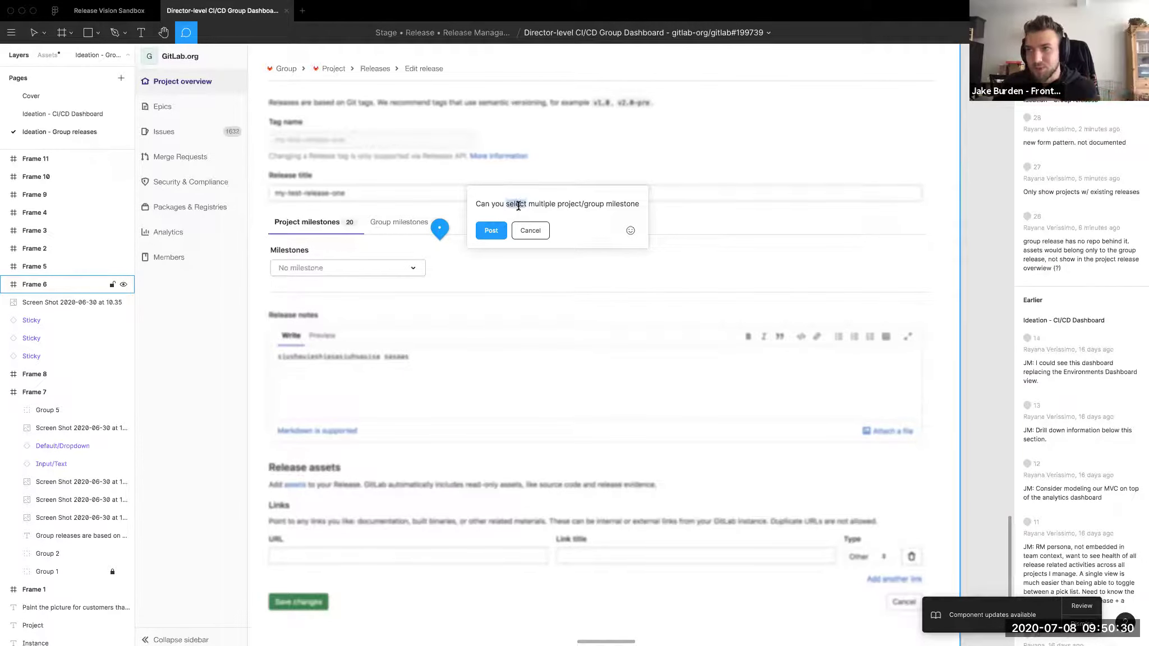
text(associate mul)
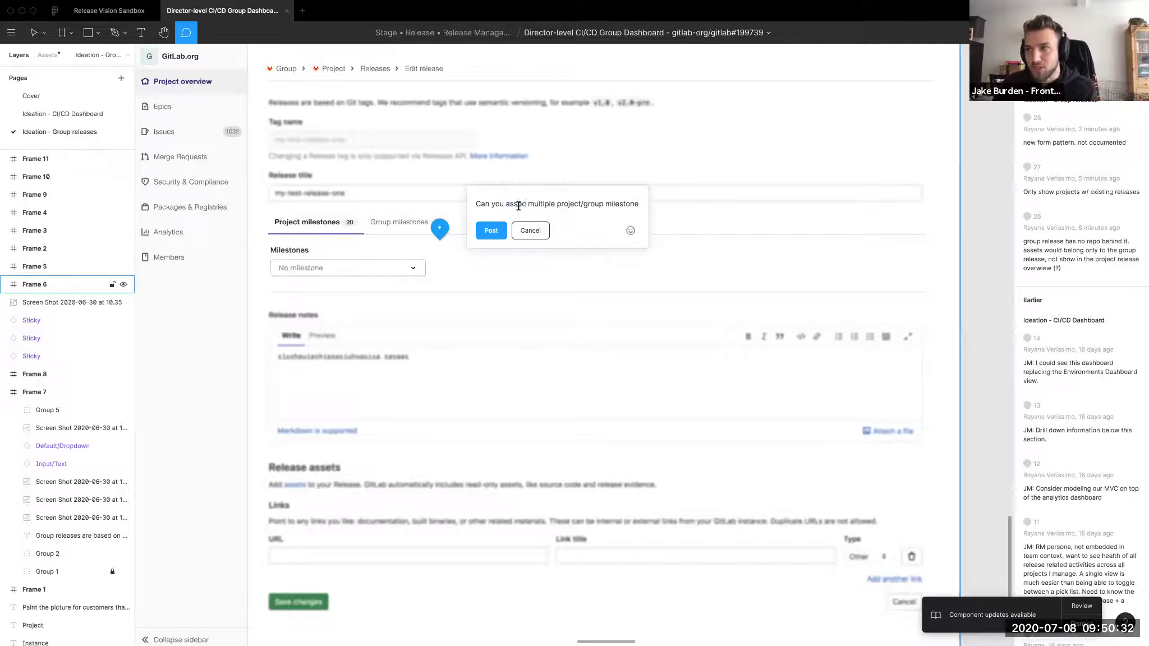
text(tiple pro)
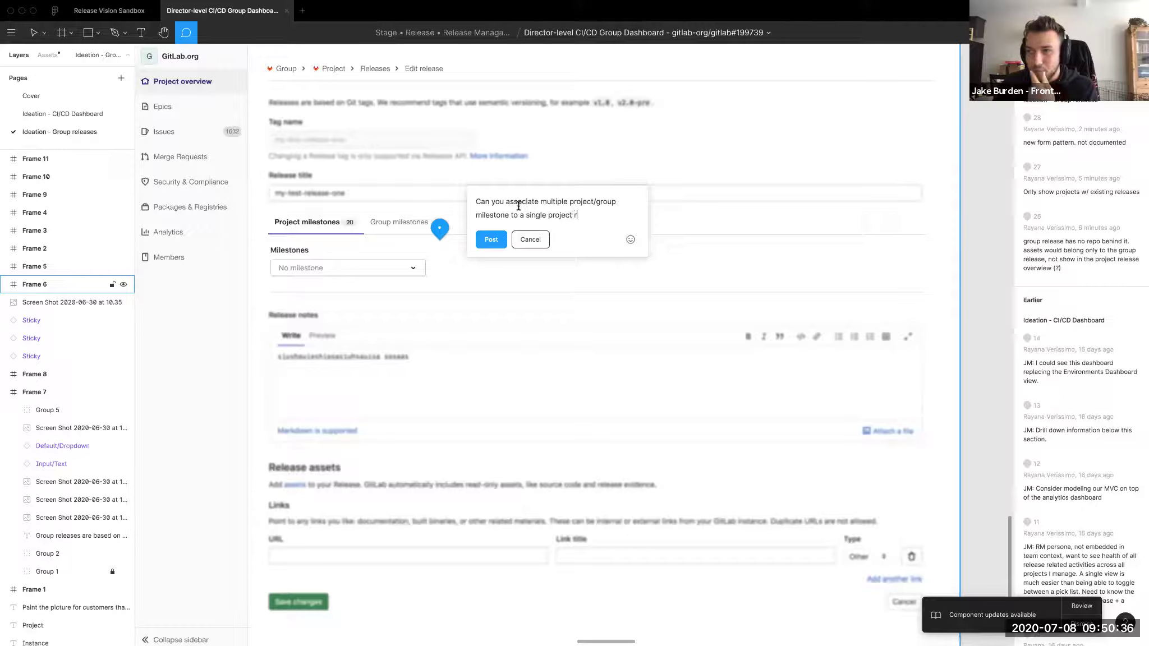
click(490, 242)
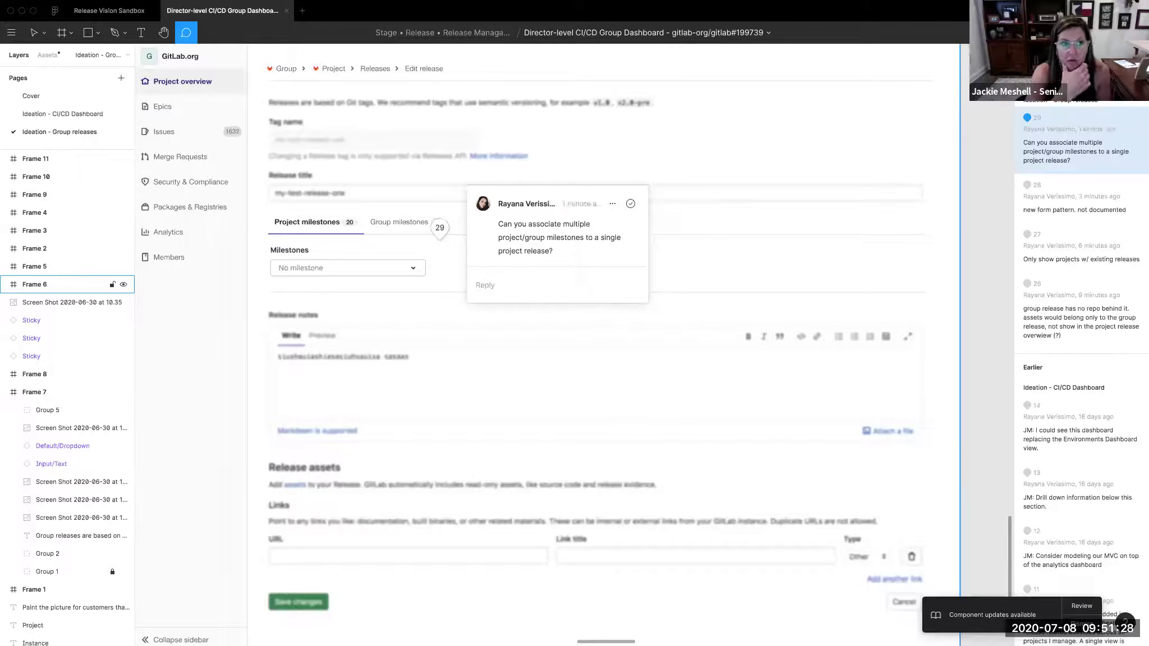
click(35, 33)
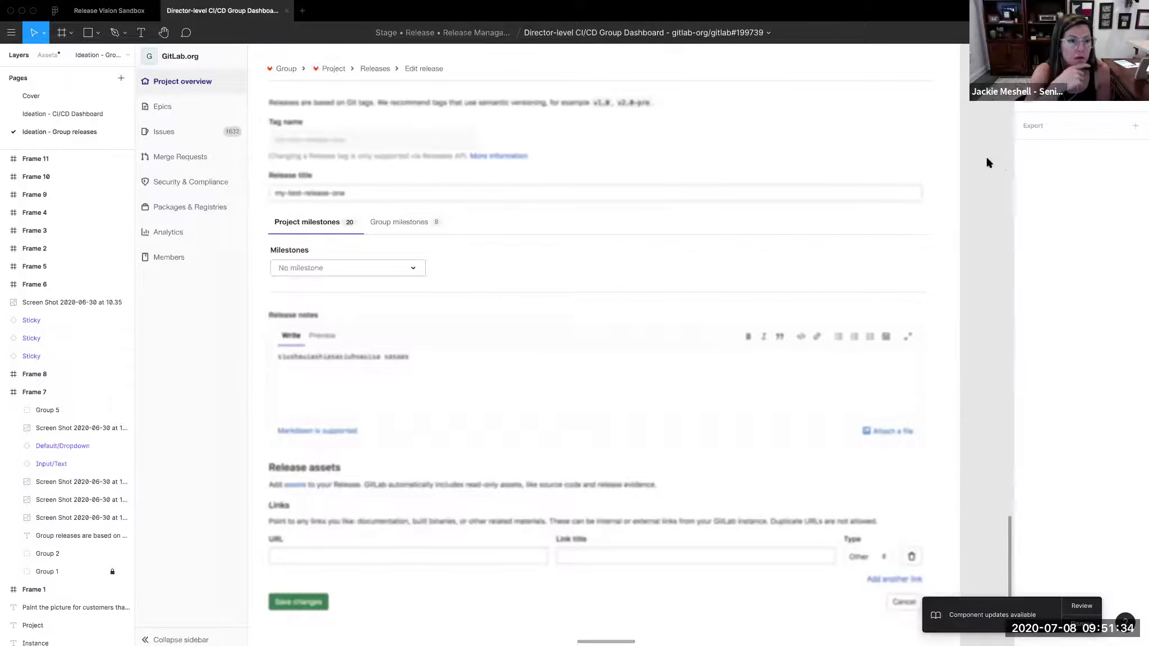
- Reply "Inline form selection here", preceded by a sparkles emoji, to the comment asking about associating multiple milestones with one project release
click(186, 33)
click(466, 232)
key(Escape)
click(440, 228)
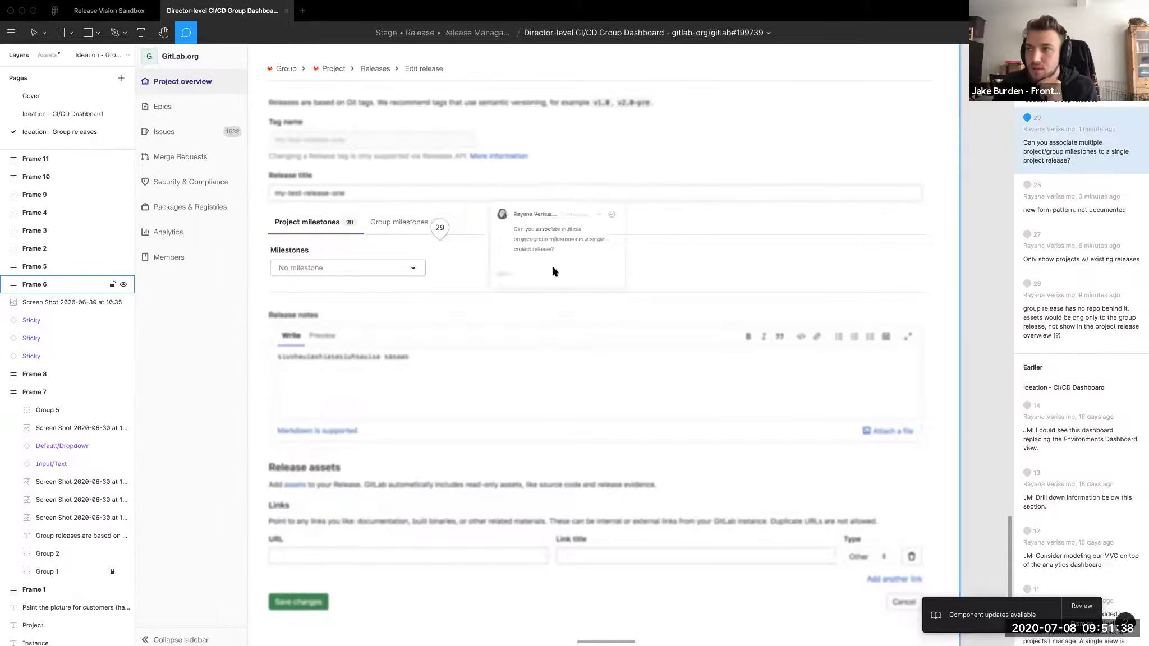
click(515, 279)
text(Inline form)
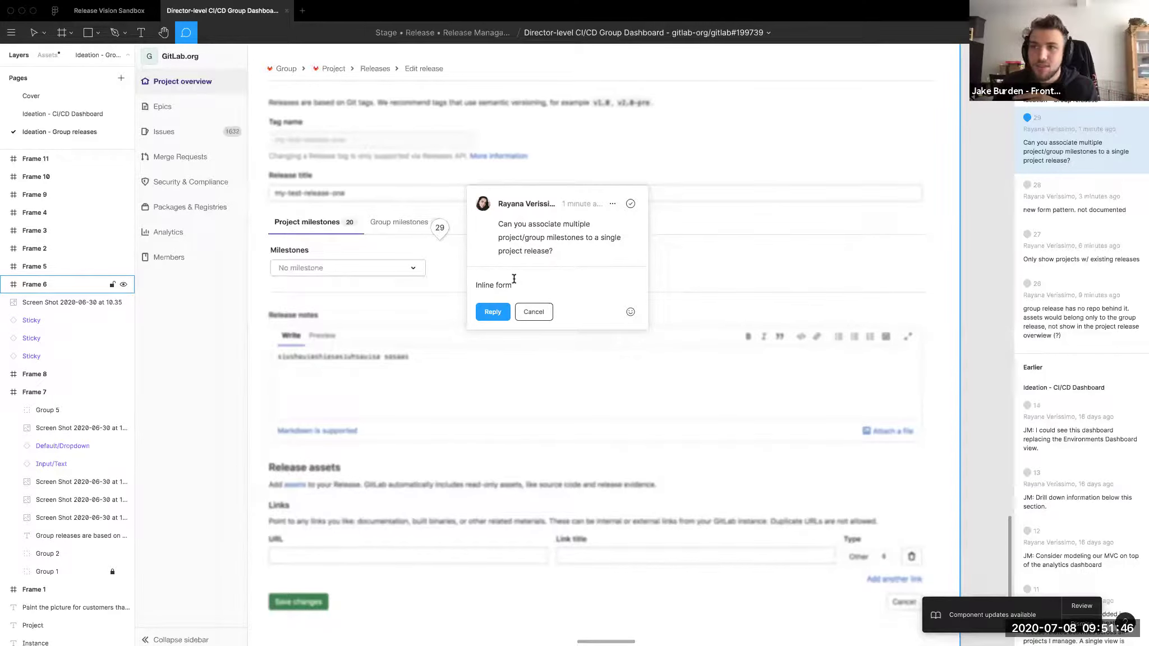
text(election here)
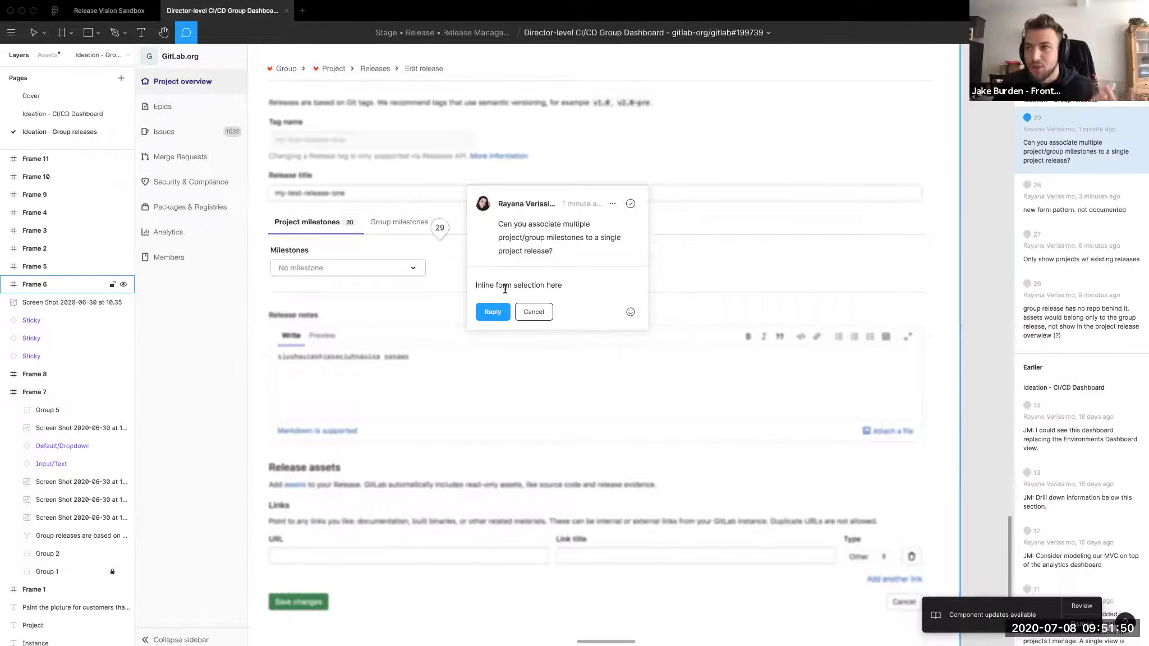
key(ctrl+super+space)
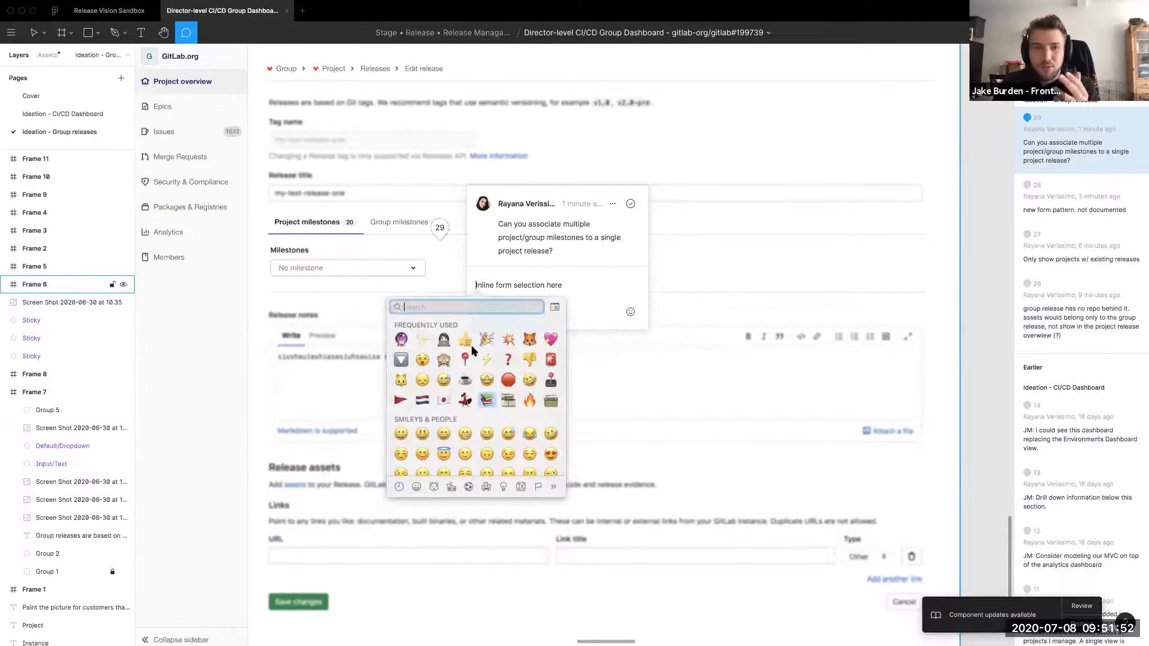
click(602, 261)
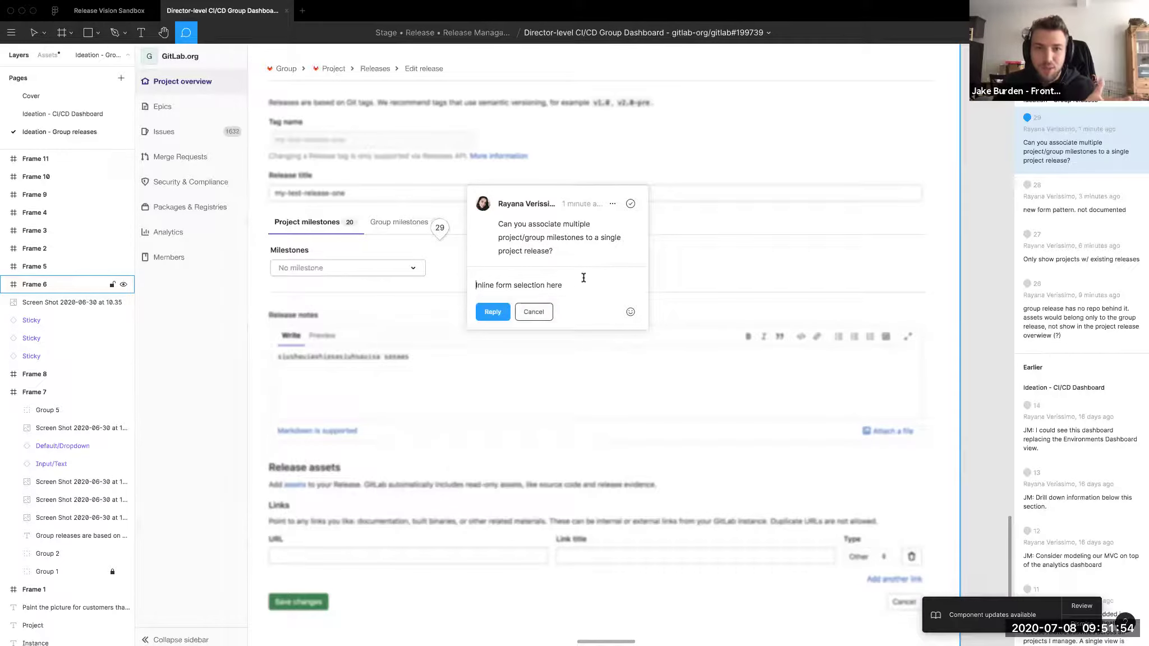
click(492, 311)
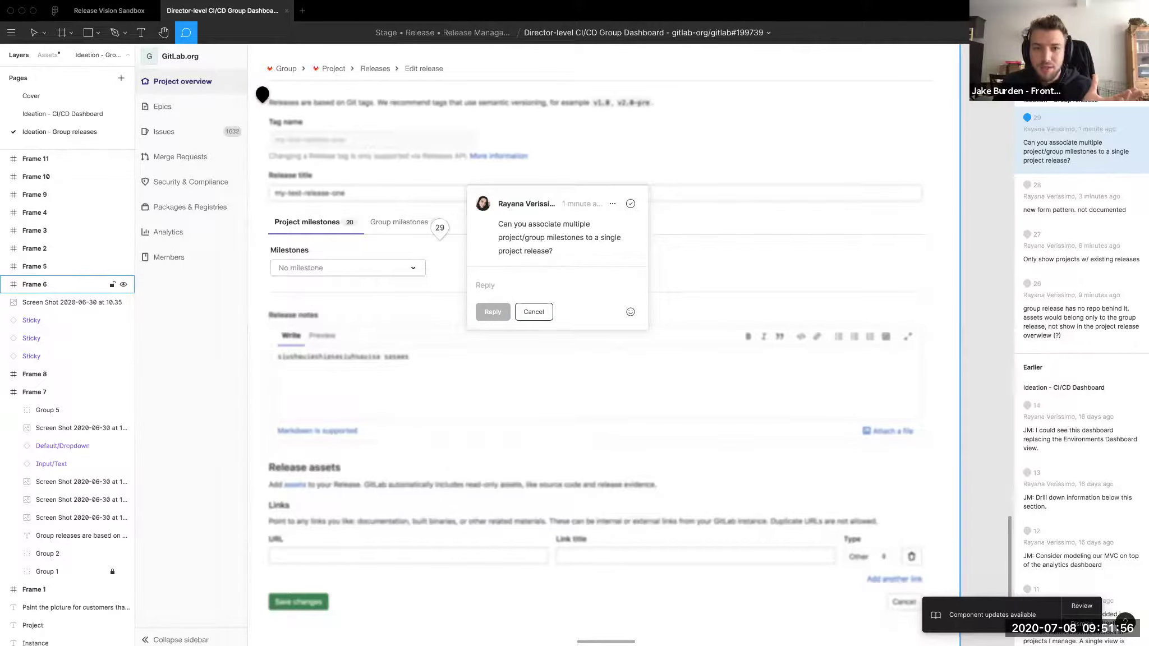
- Reopen the multiple-milestones comment thread beside the milestone tabs and check the posted reply
click(35, 35)
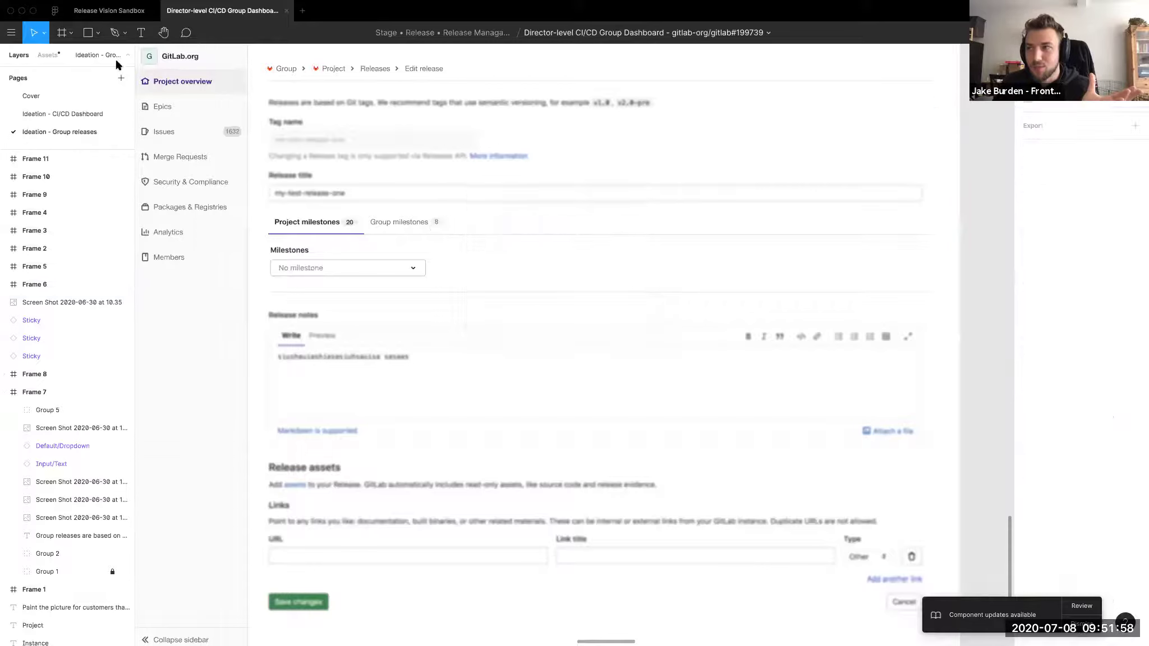
key(c)
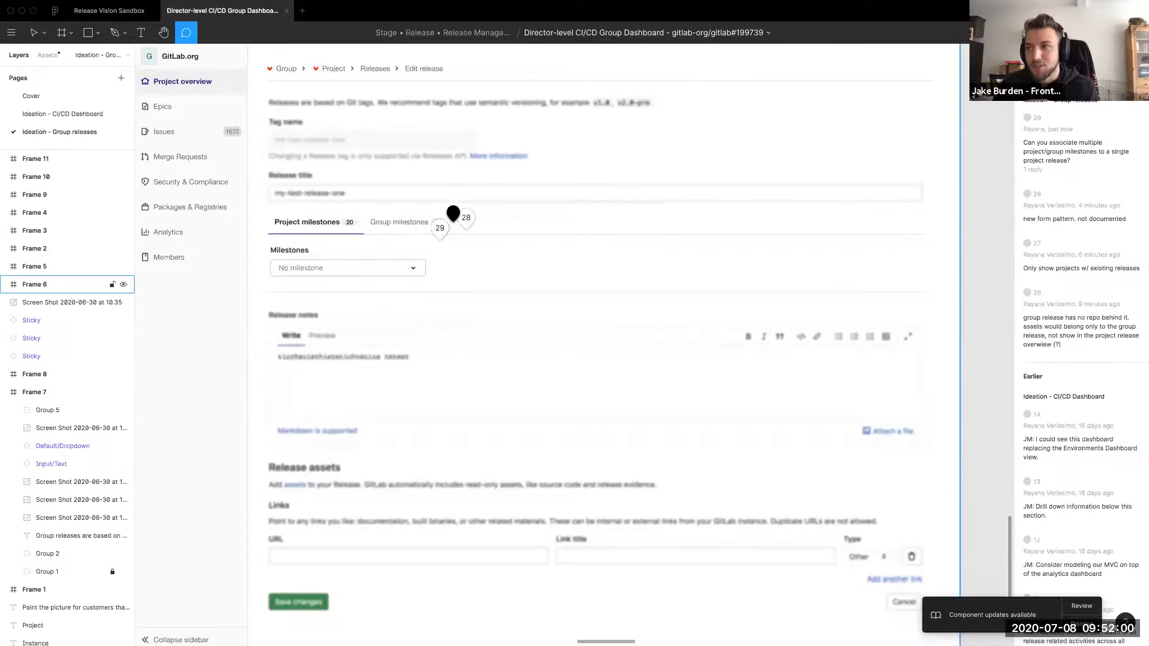
click(440, 227)
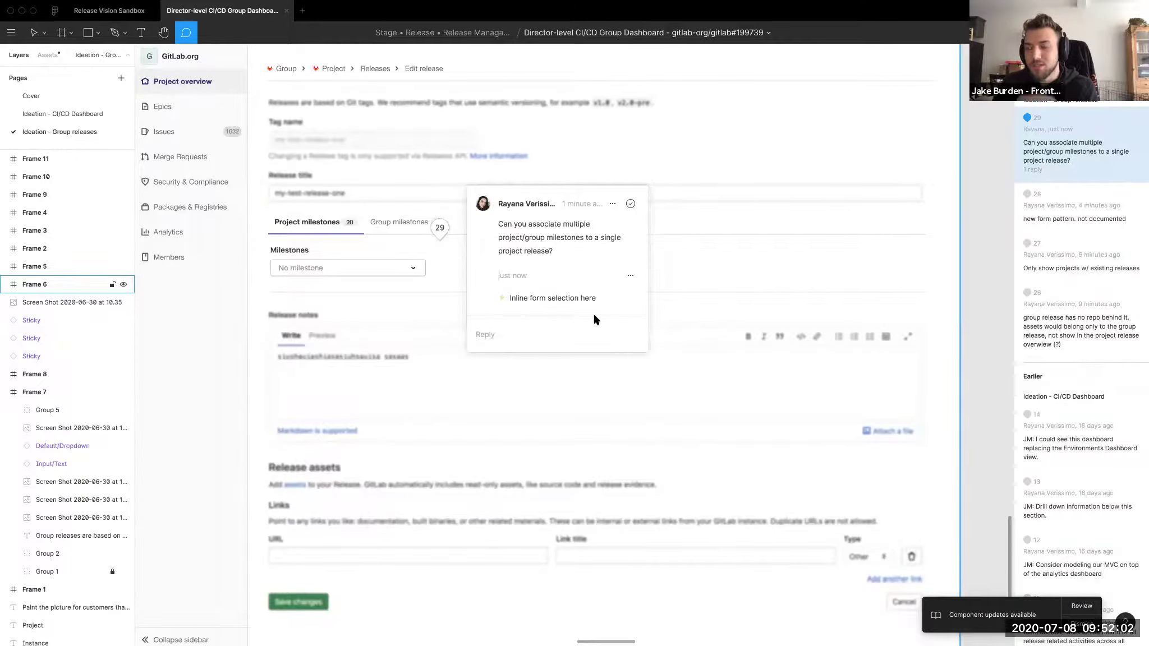
key(v)
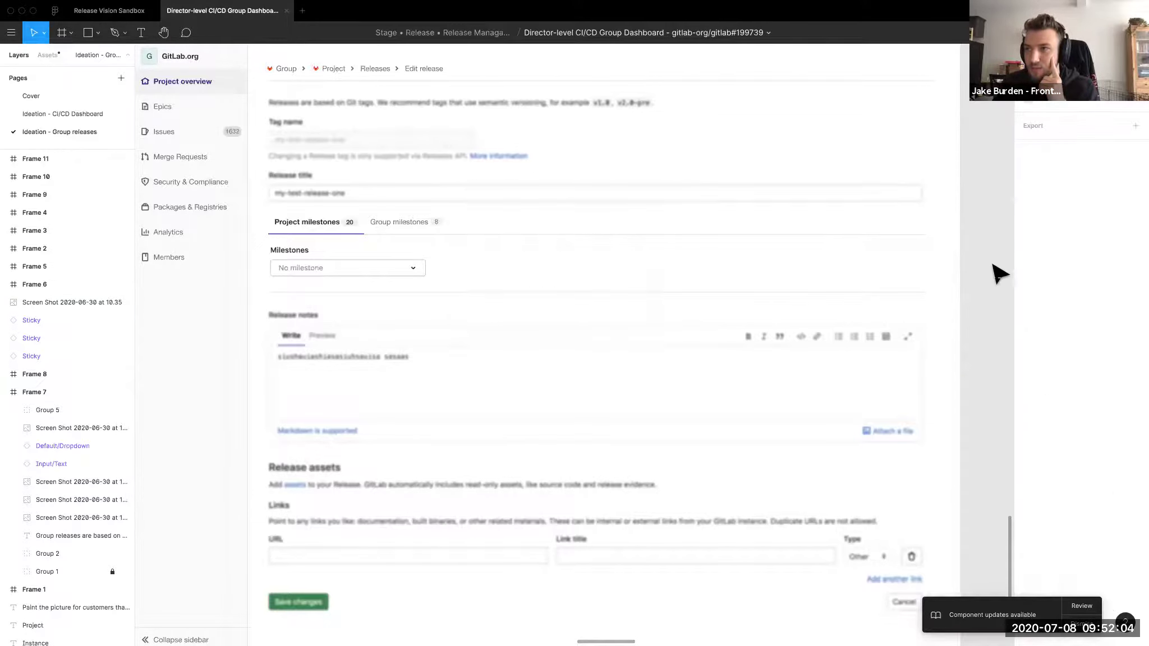
- Examine the tabbed milestones mockup and find the Edit release version with a single Milestones dropdown
scroll(997, 274, up, 1)
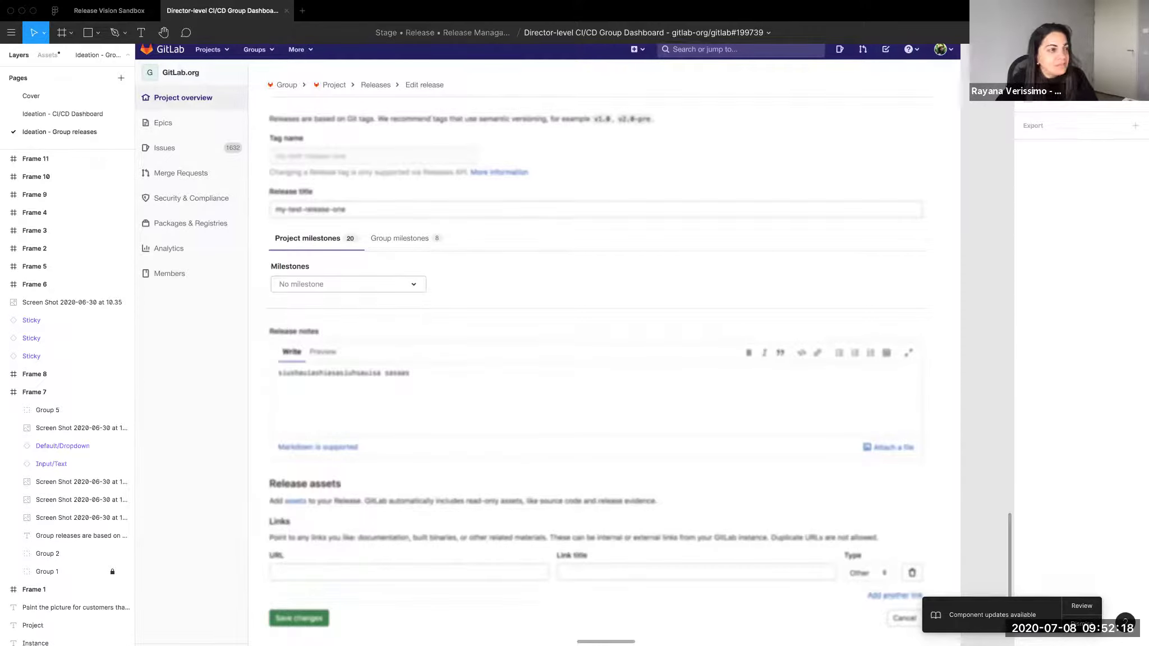
scroll(963, 175, down, 5)
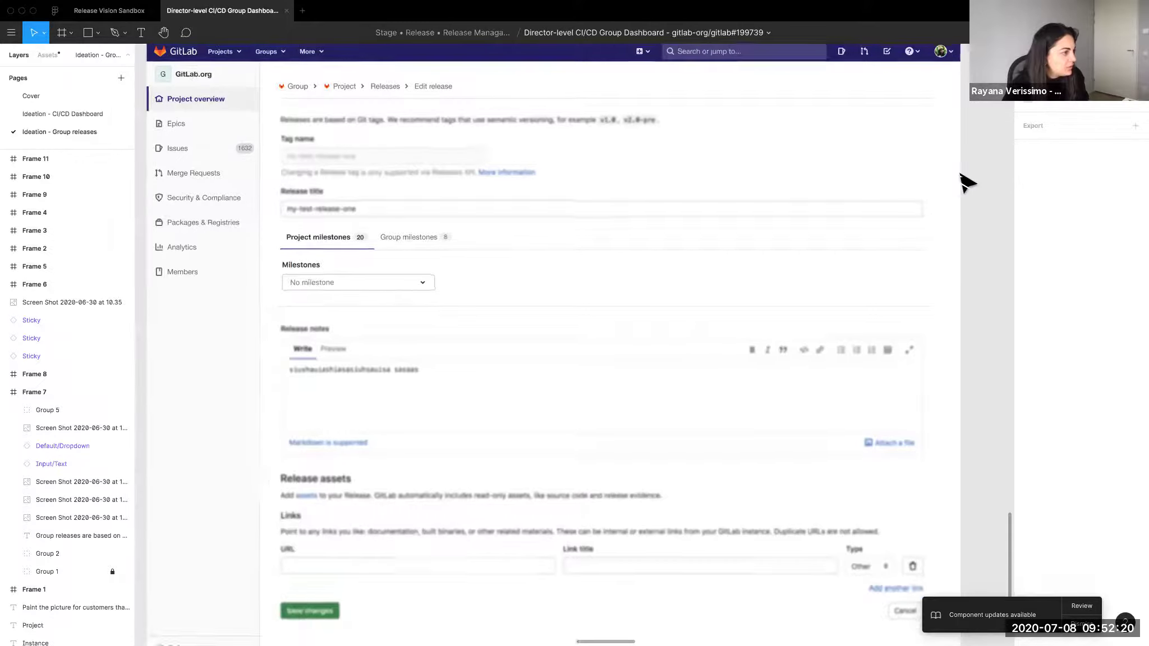
scroll(963, 180, down, 2)
scroll(963, 180, right, 3)
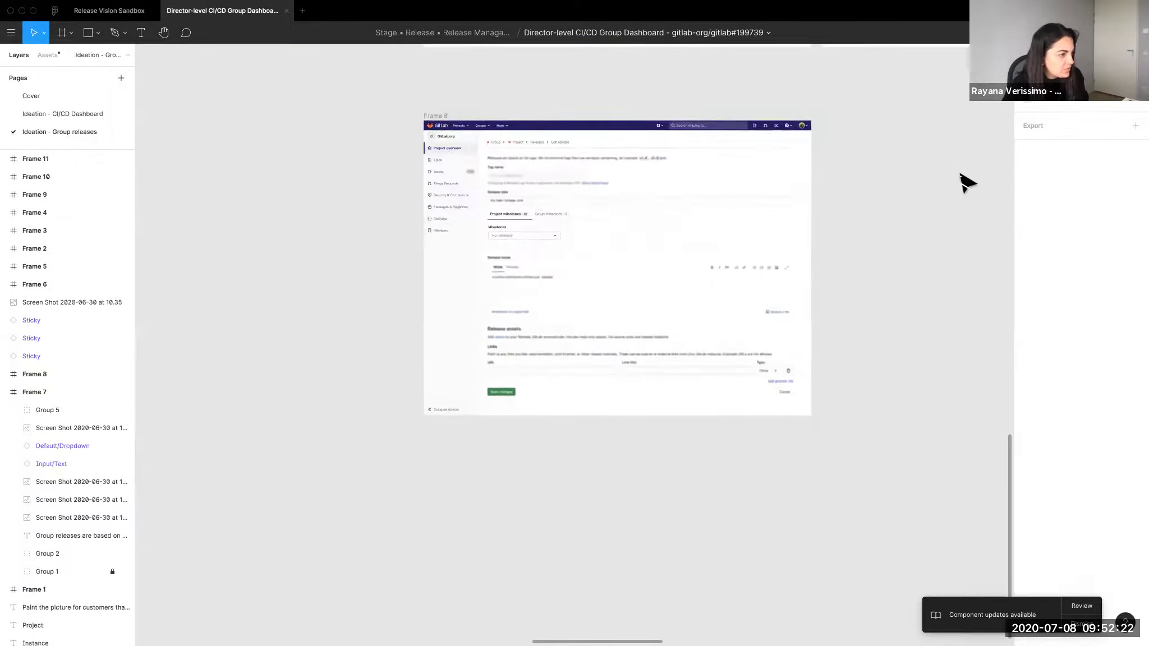
scroll(961, 175, up, 5)
scroll(960, 182, up, 10)
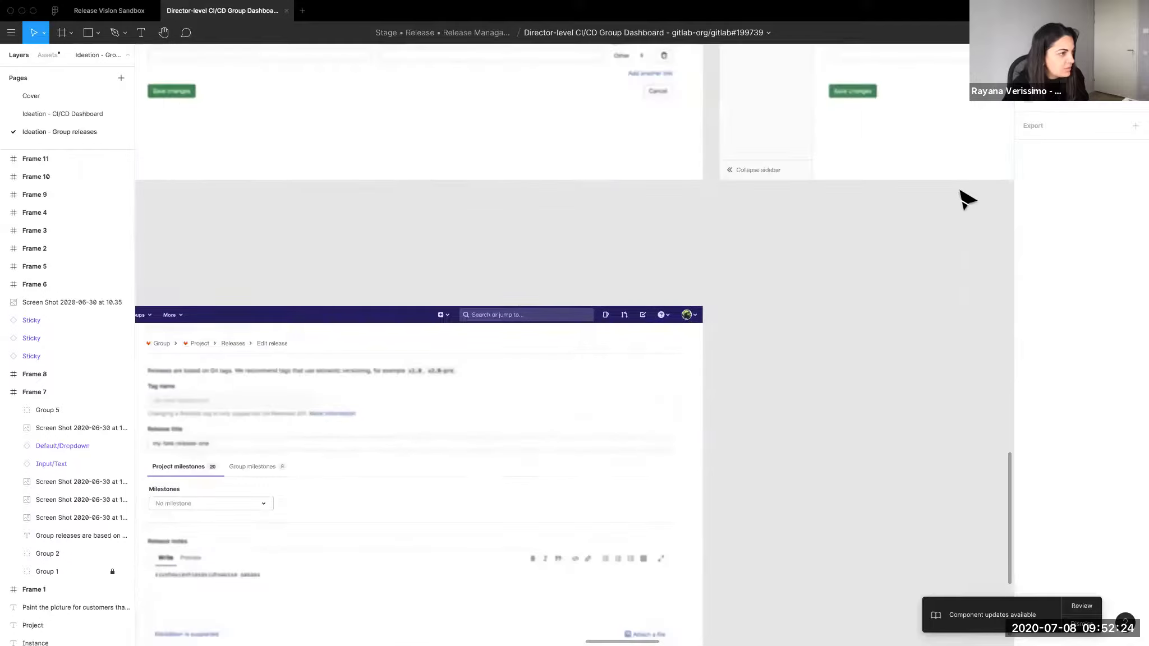
scroll(963, 194, left, 5)
scroll(963, 194, up, 3)
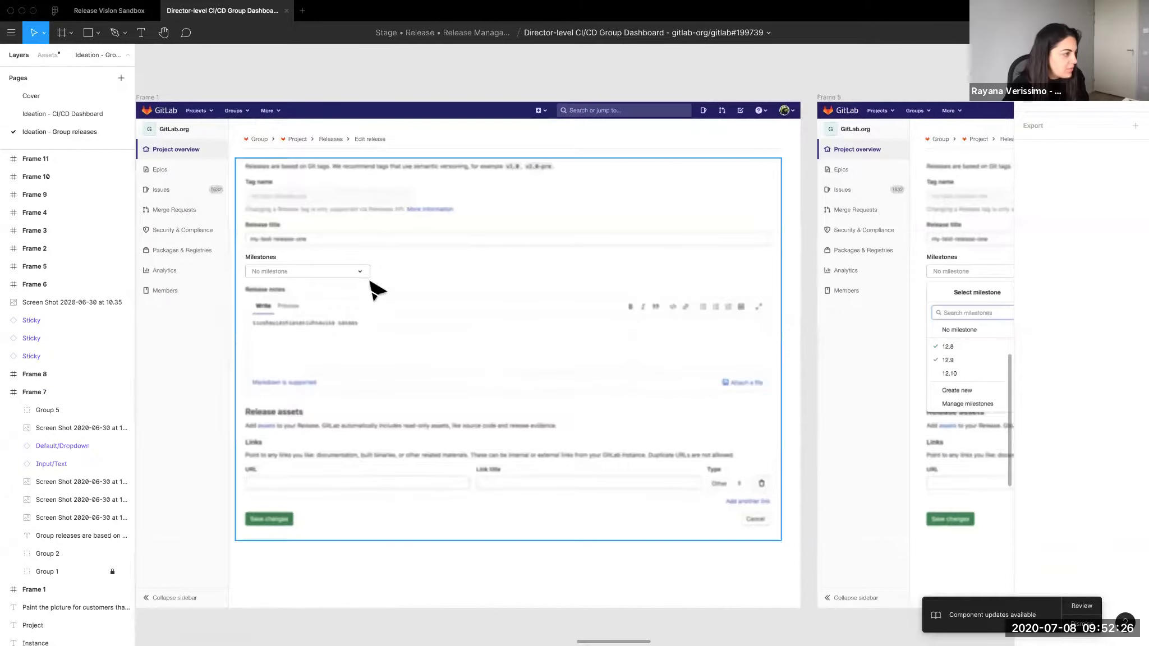
click(283, 267)
click(292, 276)
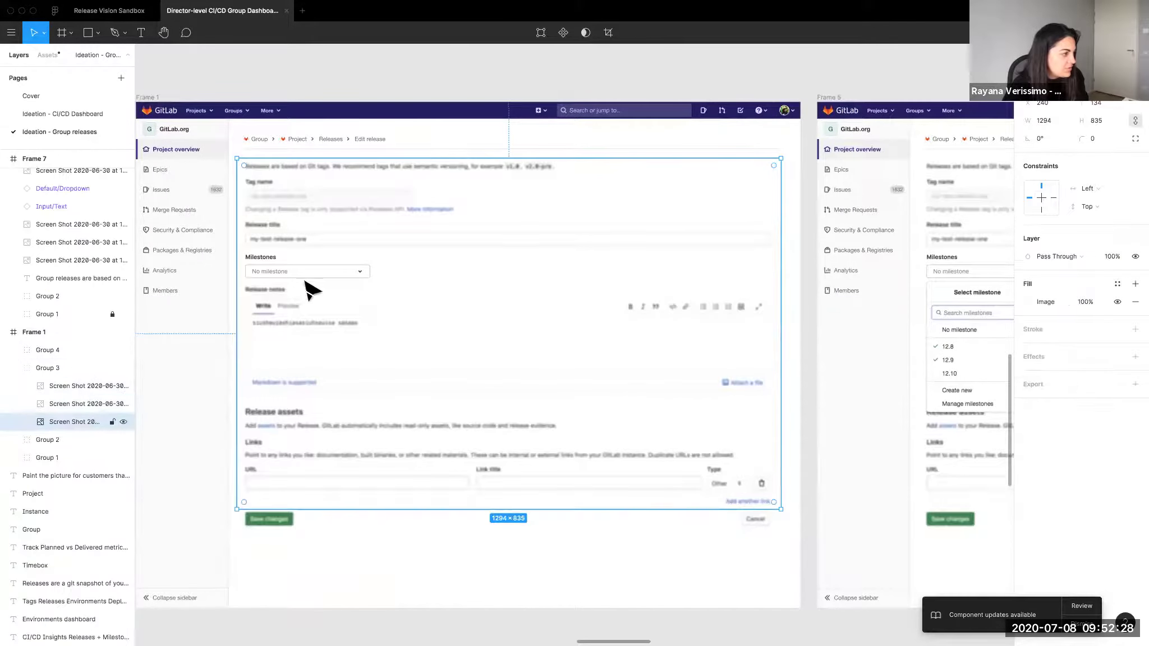
right_click(472, 193)
mouse_move(520, 411)
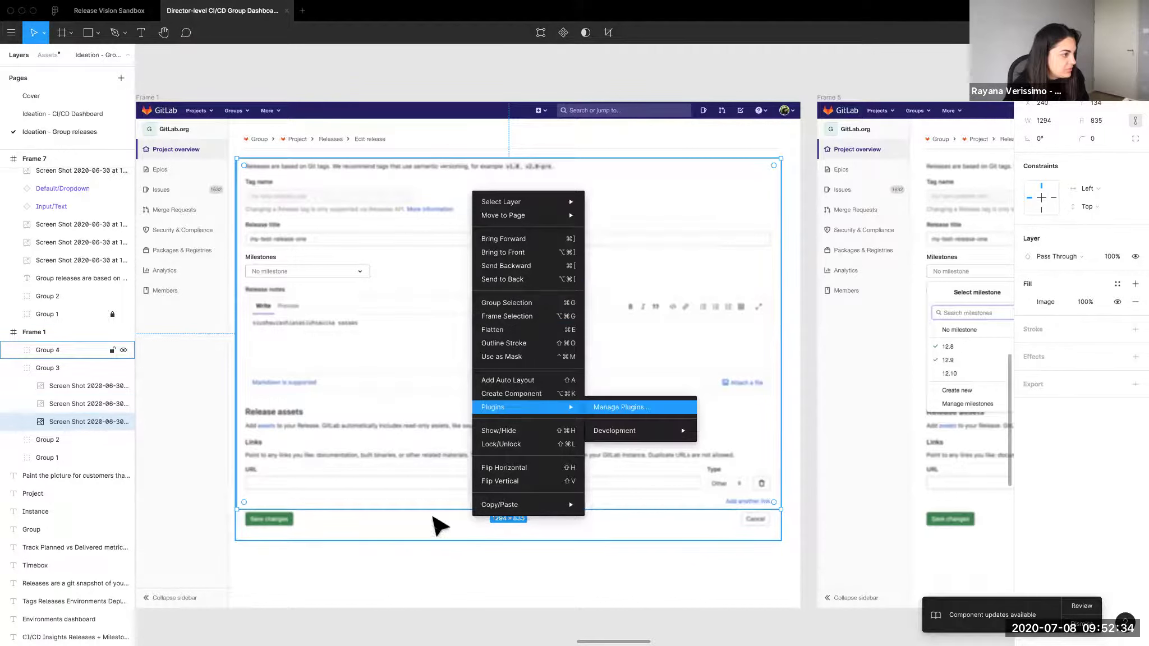
click(439, 561)
click(274, 267)
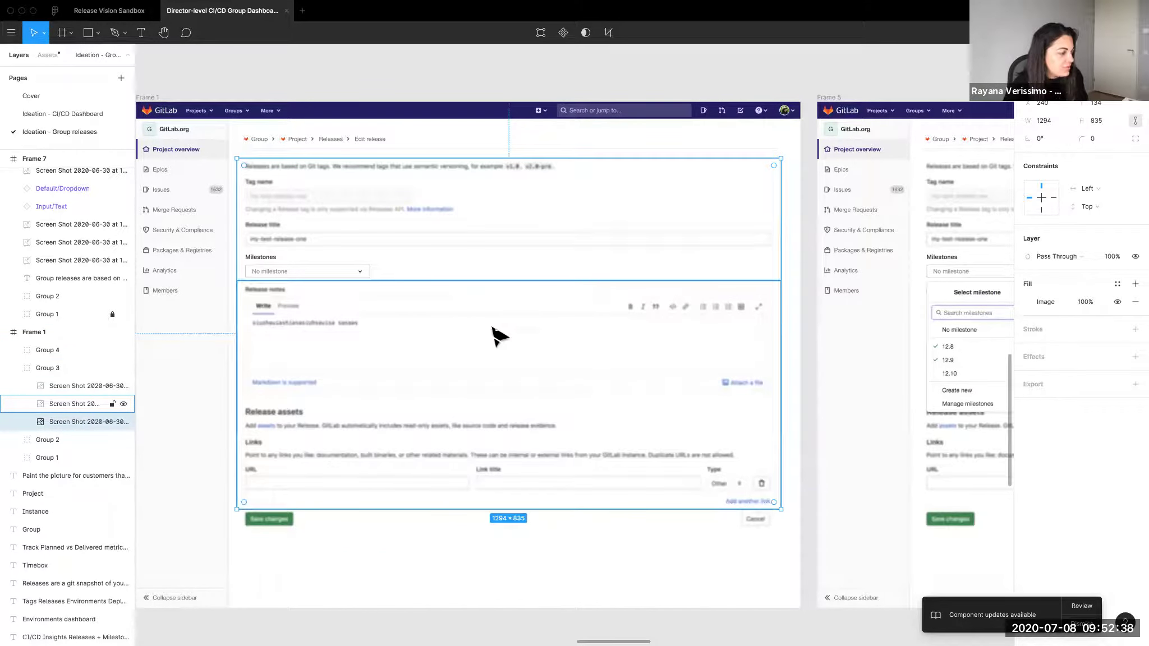
click(470, 599)
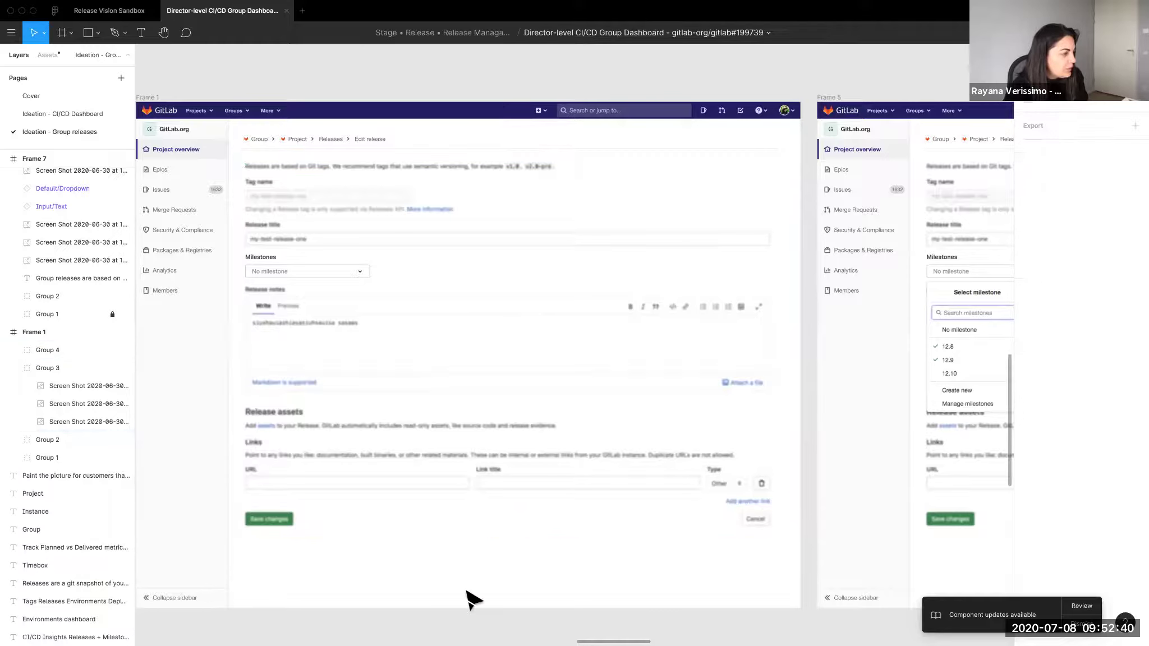
- Find the group-level Releases overview mockup and examine it with the interface hidden
scroll(470, 599, down, 5)
scroll(470, 599, left, 5)
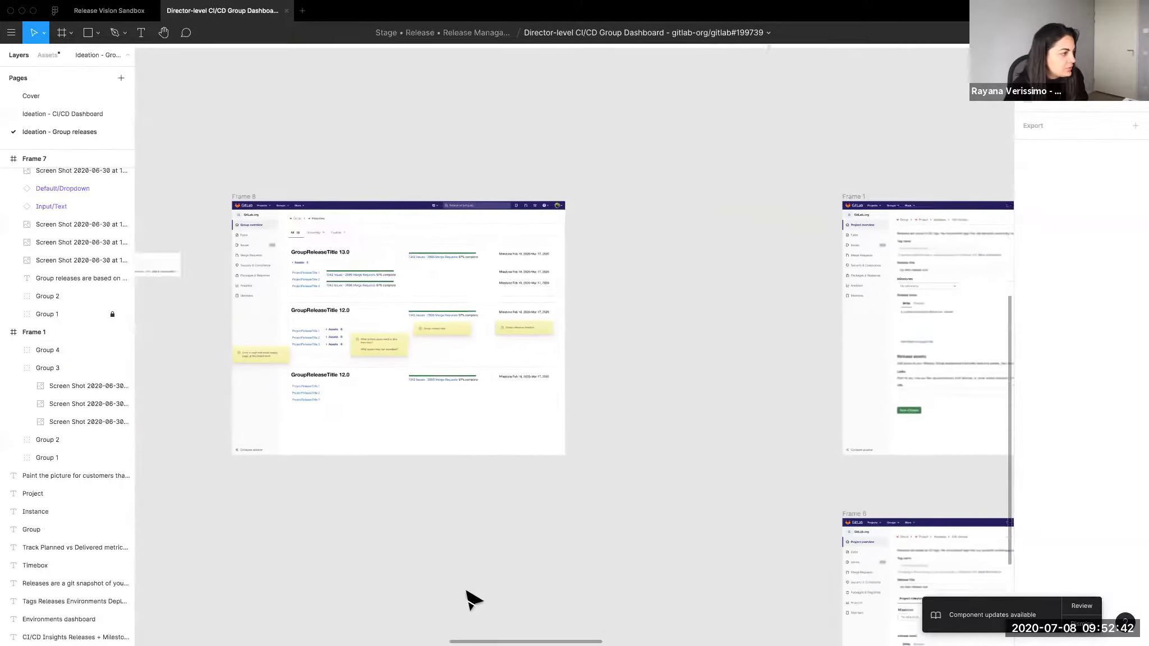
scroll(470, 599, left, 7)
scroll(471, 599, down, 2)
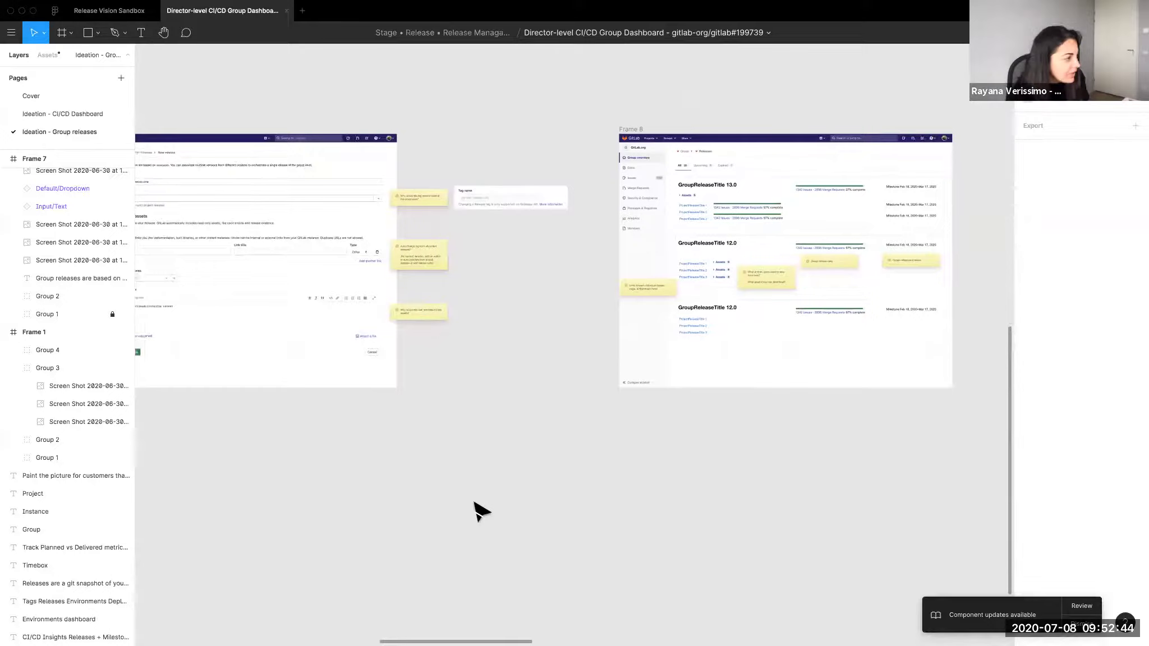
scroll(475, 503, left, 5)
scroll(743, 298, right, 8)
scroll(743, 298, up, 2)
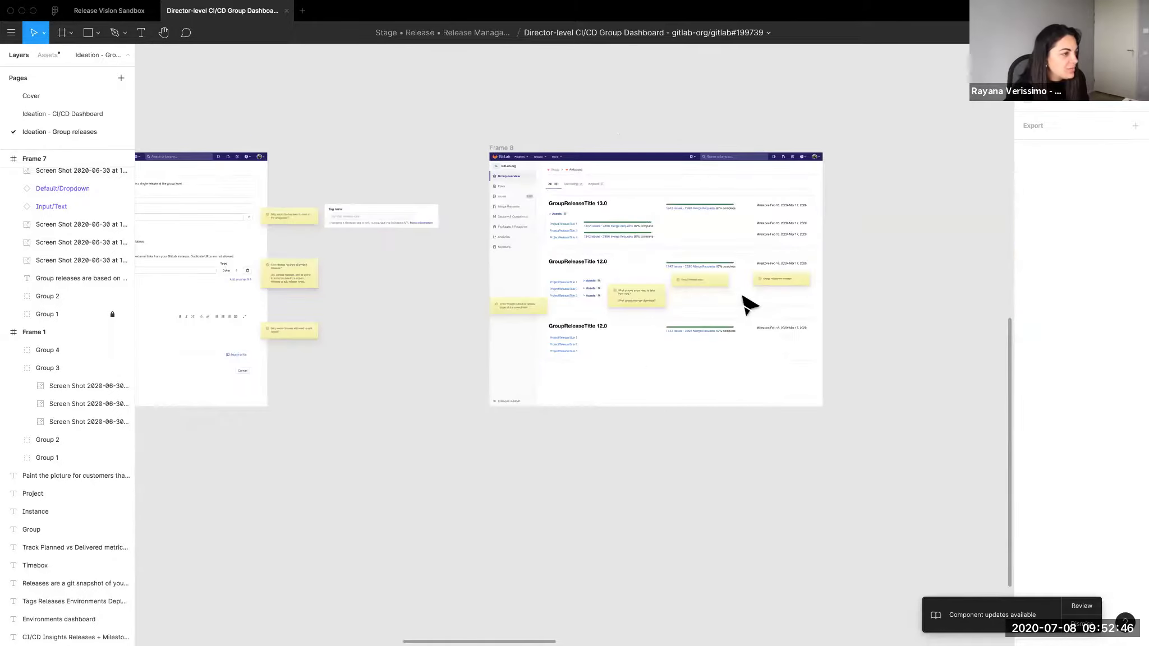
scroll(749, 306, up, 6)
key(ctrl+backslash)
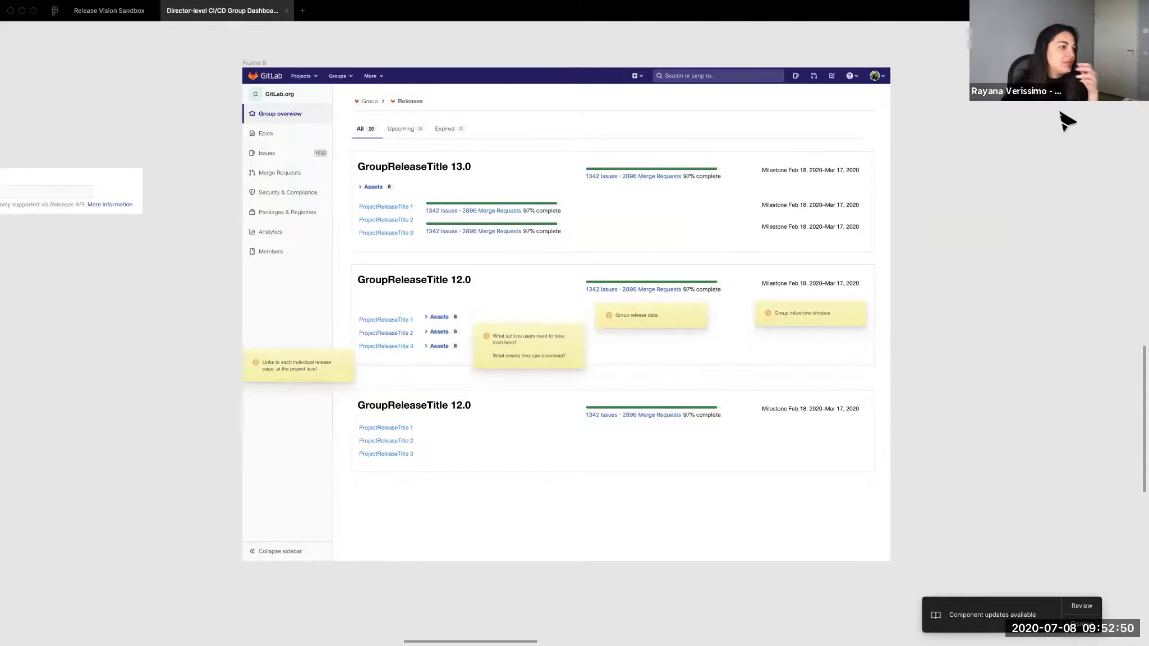
scroll(770, 223, up, 5)
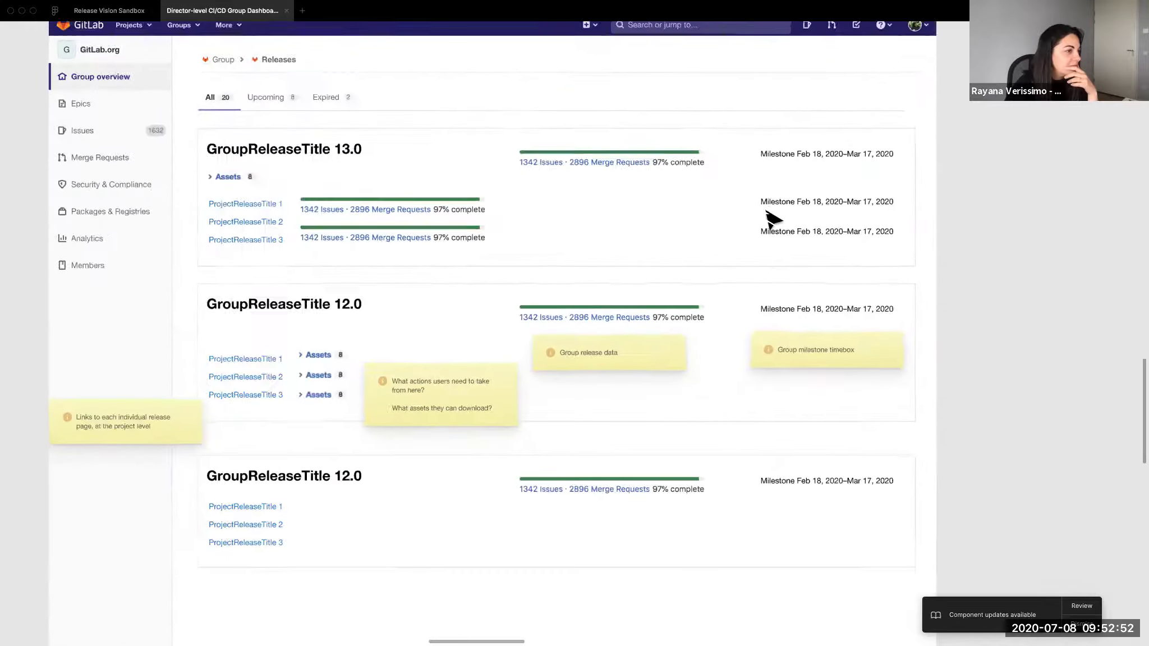
scroll(770, 219, down, 3)
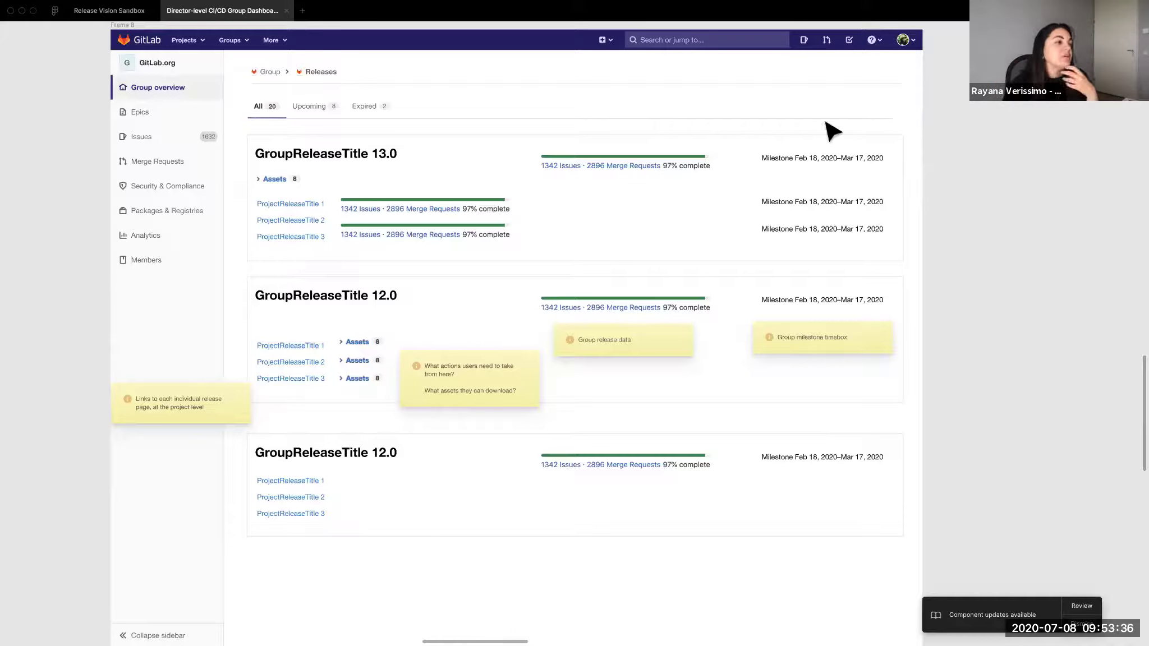
- Move the group-level progress bar and issue counts of GroupReleaseTitle 13.0 rightward, nearer to its milestone dates
drag(702, 158, 729, 159)
click(953, 154)
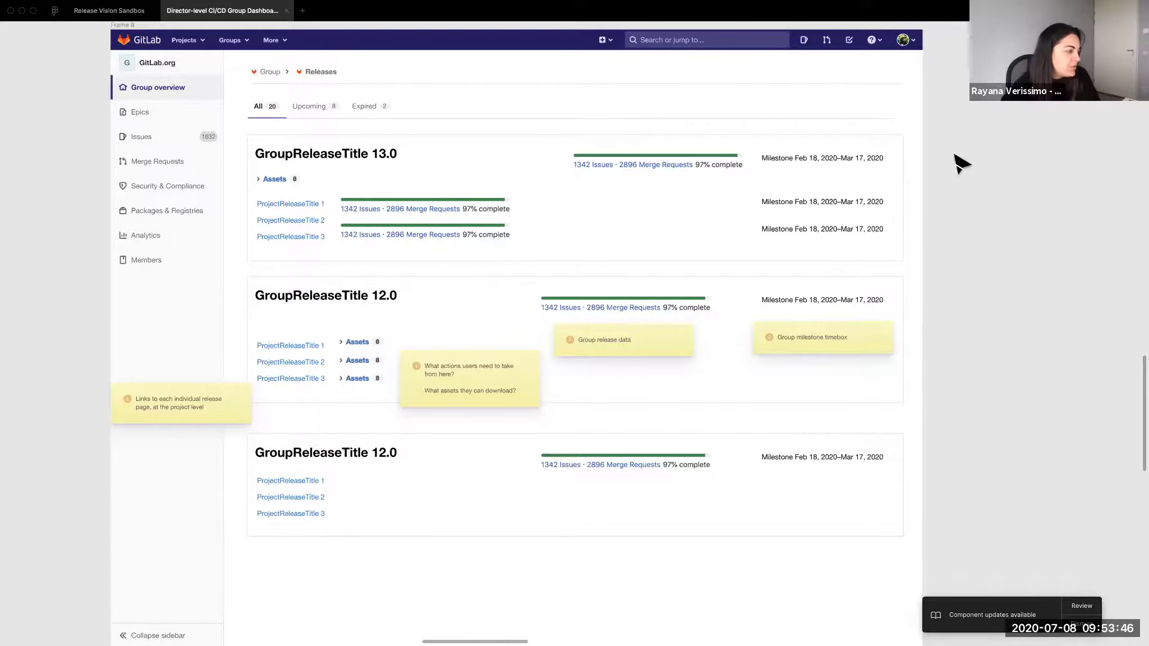
scroll(830, 239, down, 2)
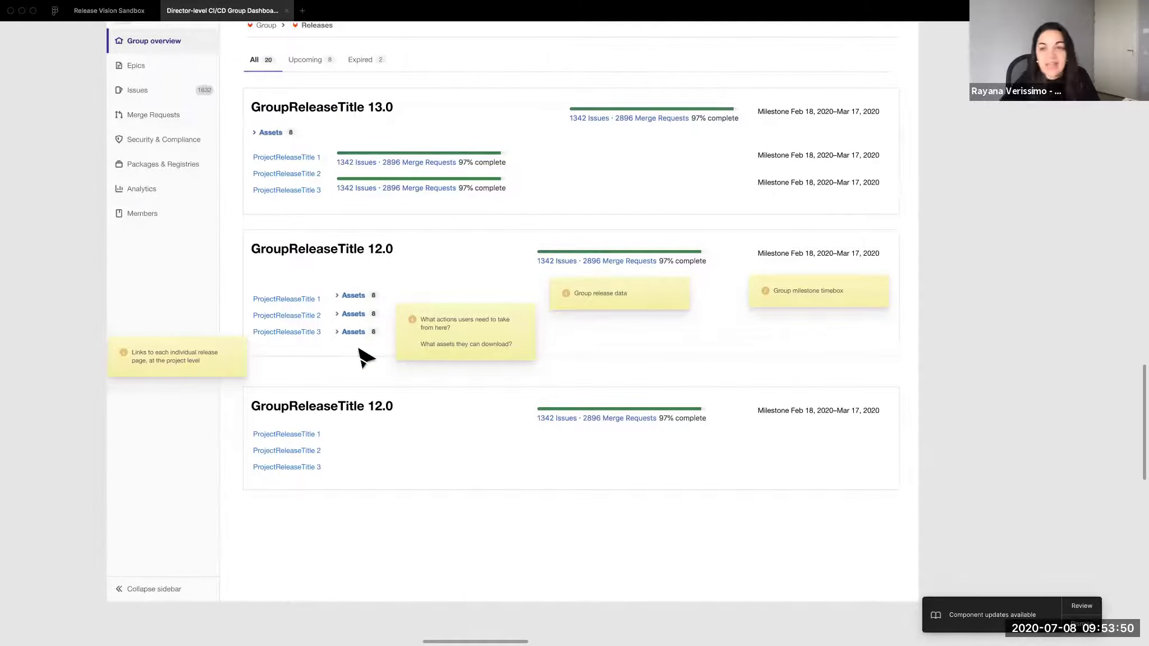
click(303, 441)
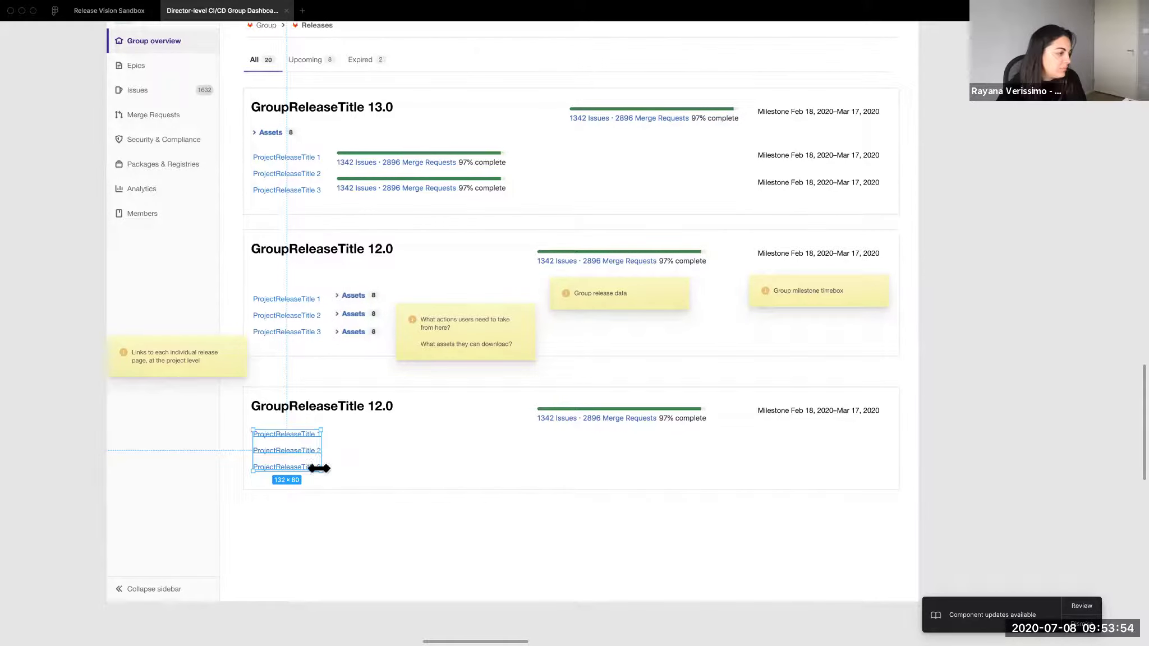
click(376, 528)
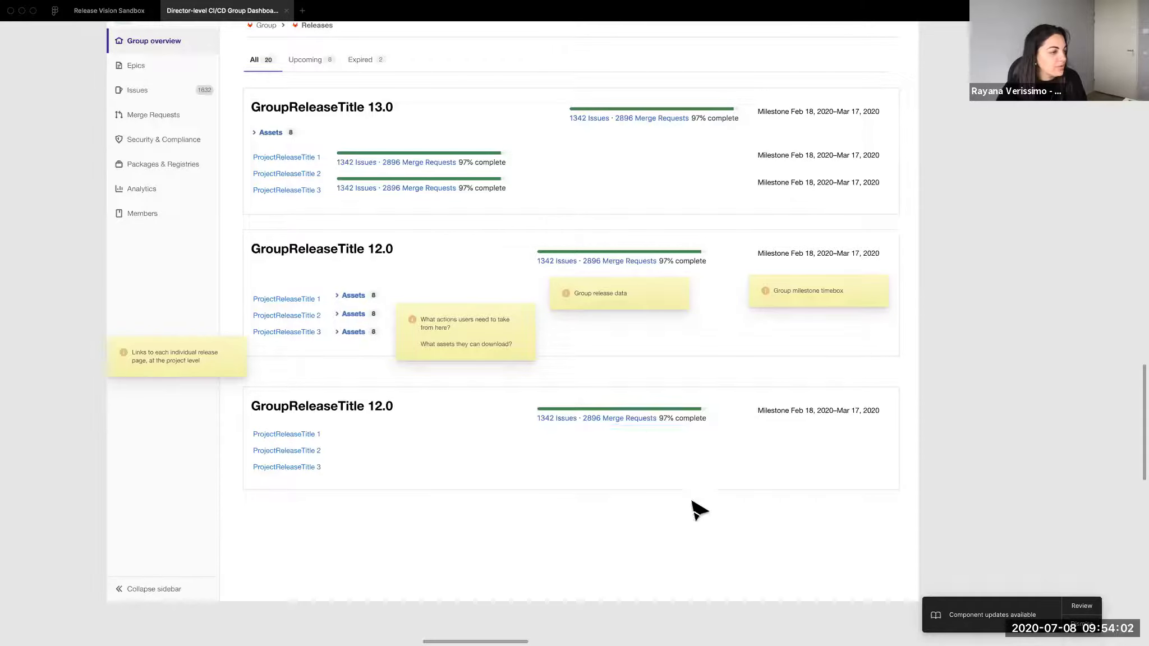
scroll(698, 510, up, 2)
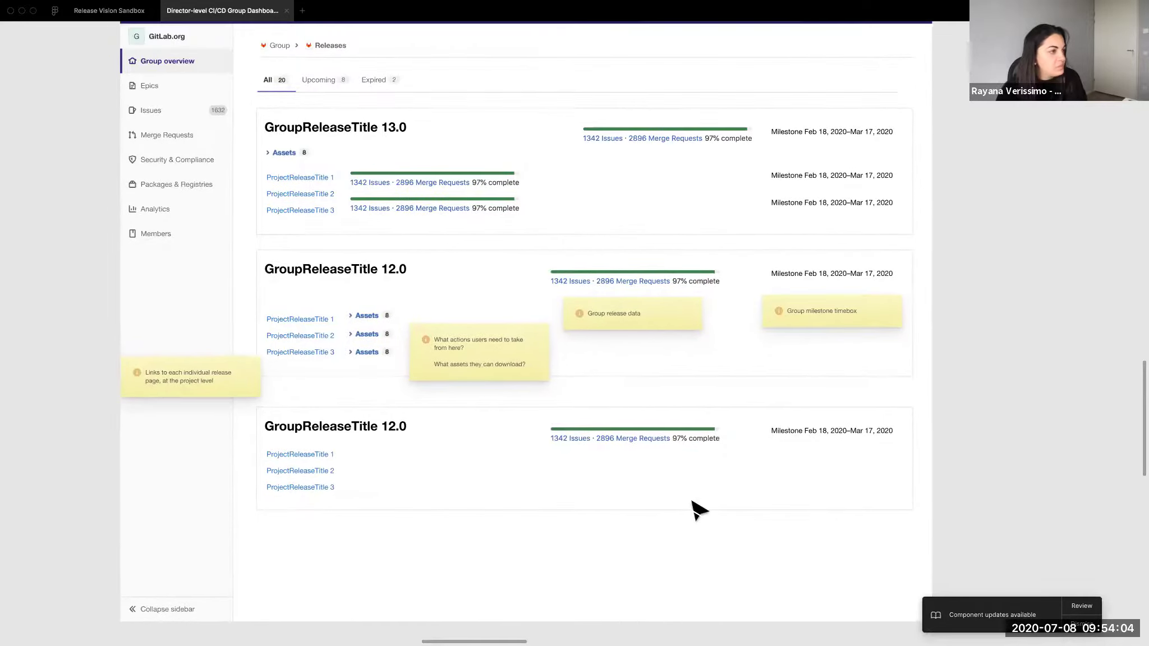
scroll(698, 511, up, 3)
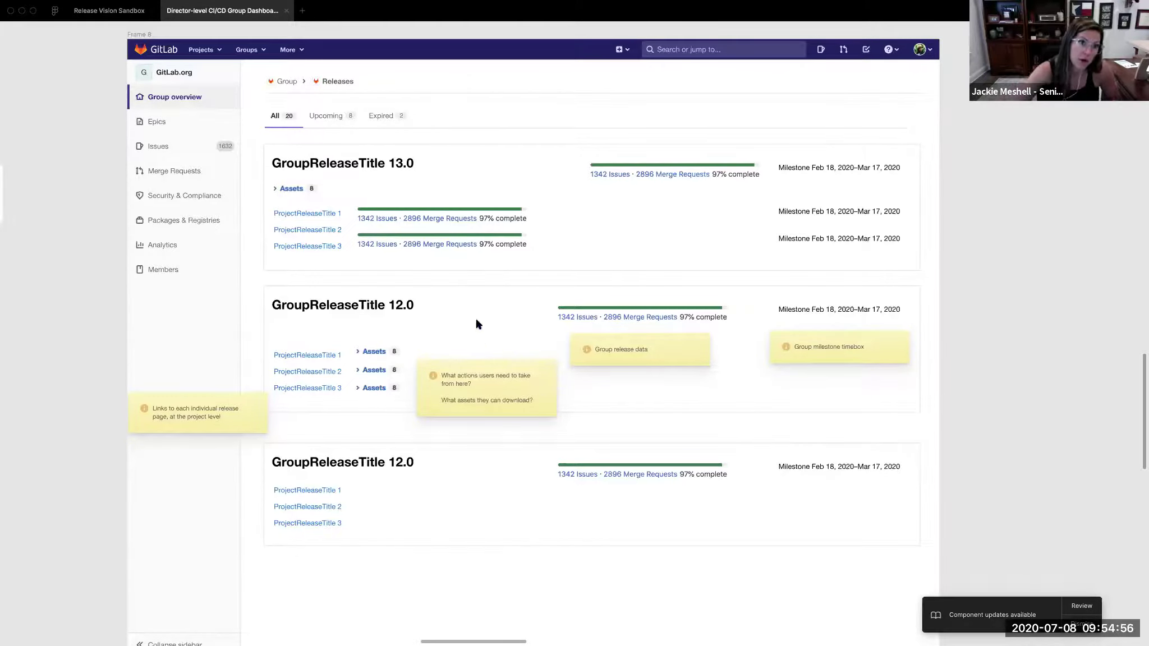
- Start a comment beside the GroupReleaseTitle 13.0 heading reading "JM: Inherit the status of the project releases. Upcoming."
key(ctrl+backslash)
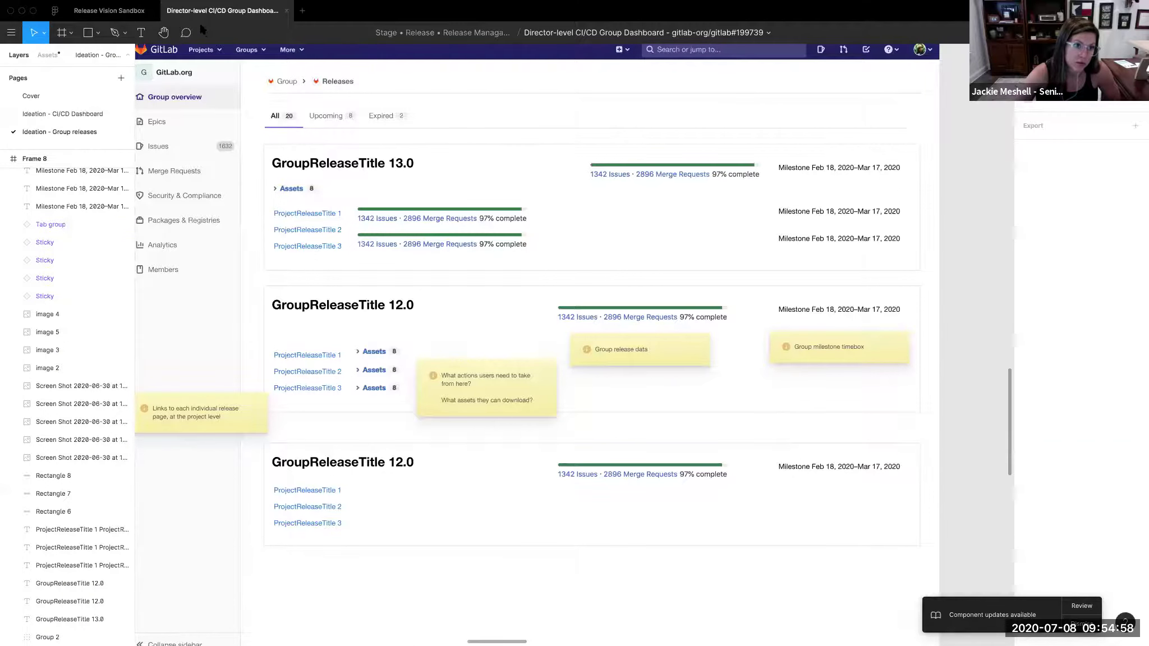
click(415, 158)
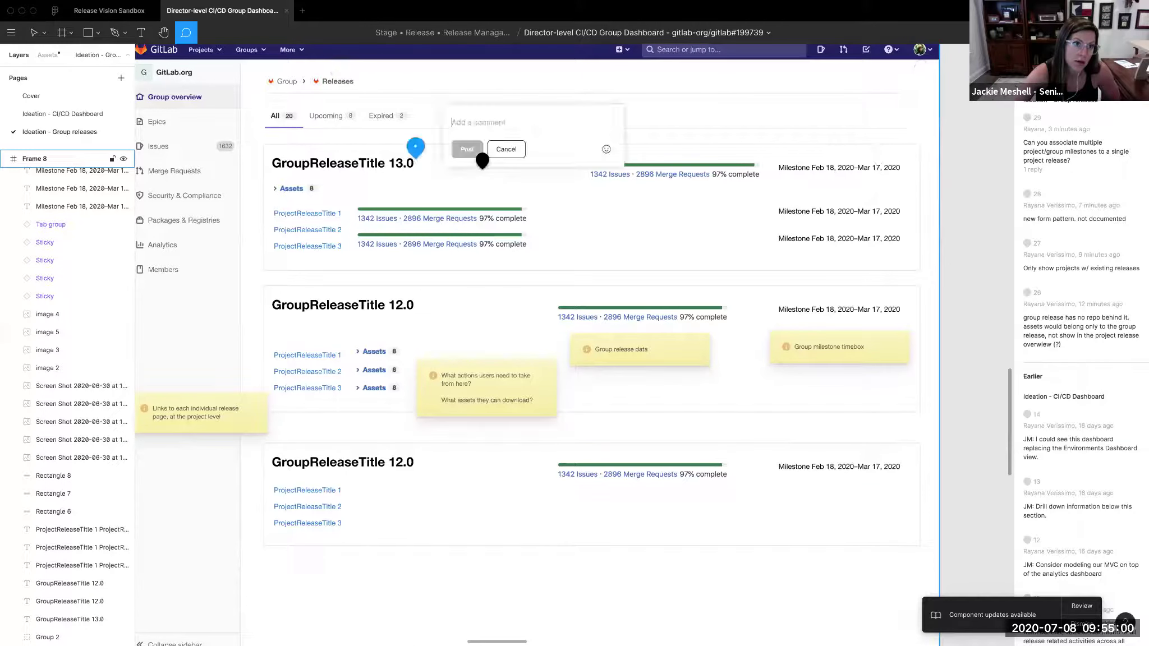
text(Inherit)
key(super+Left)
text(JM: Inherit t)
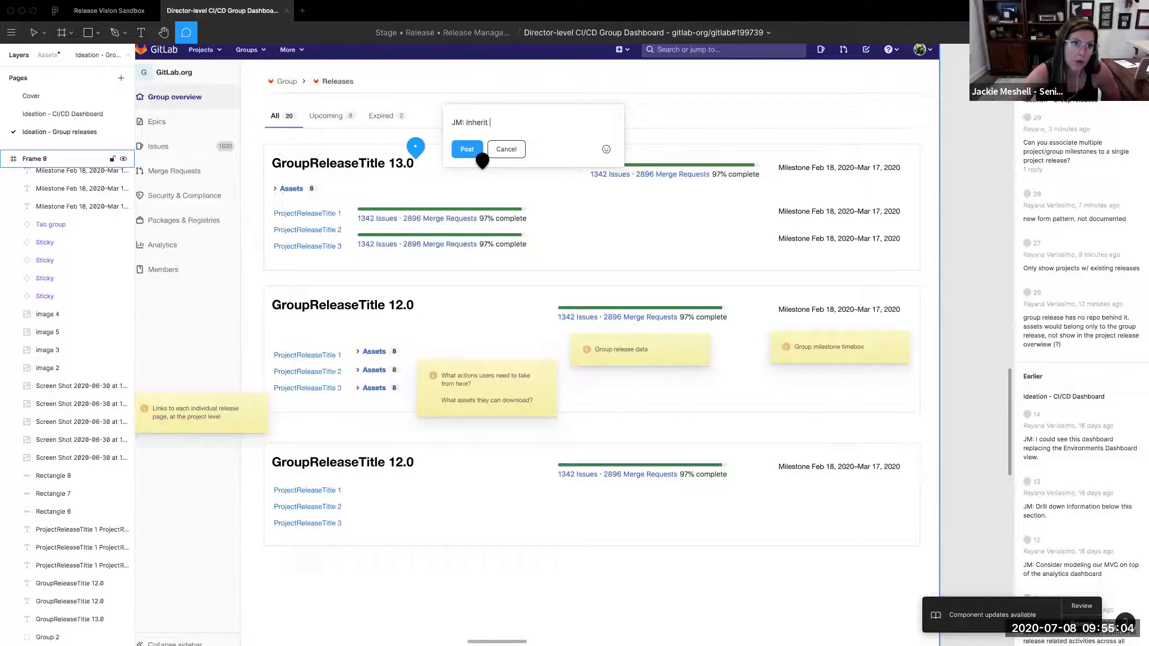
text(he status of the project ee)
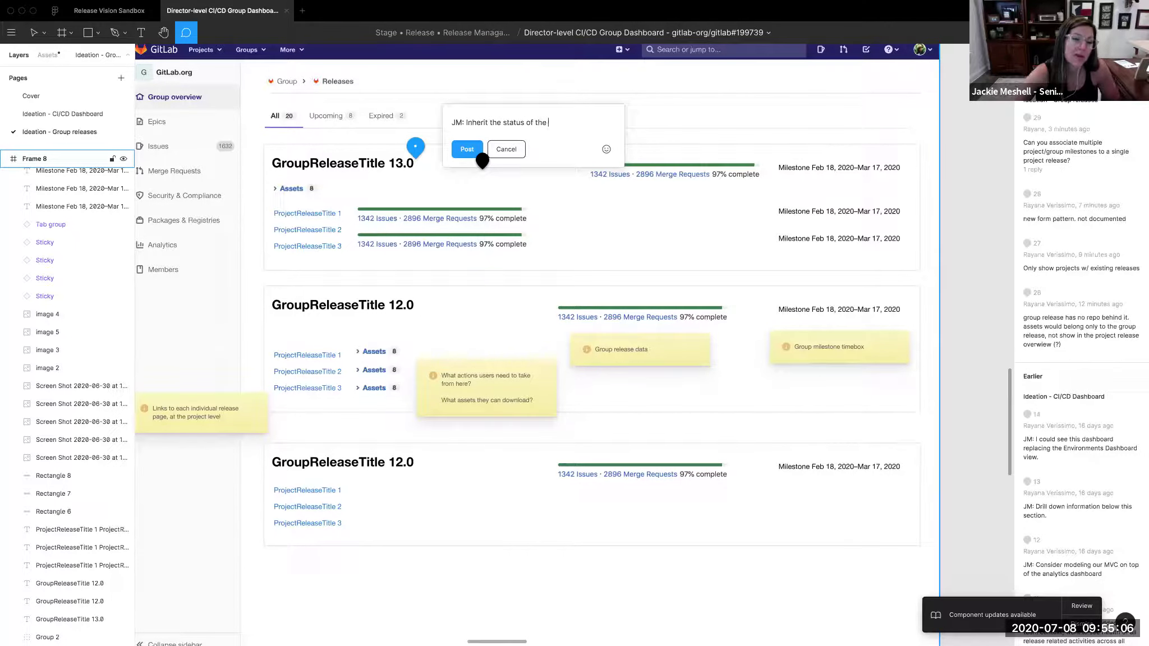
key(BackSpace)
key(BackSpace)
text(rel)
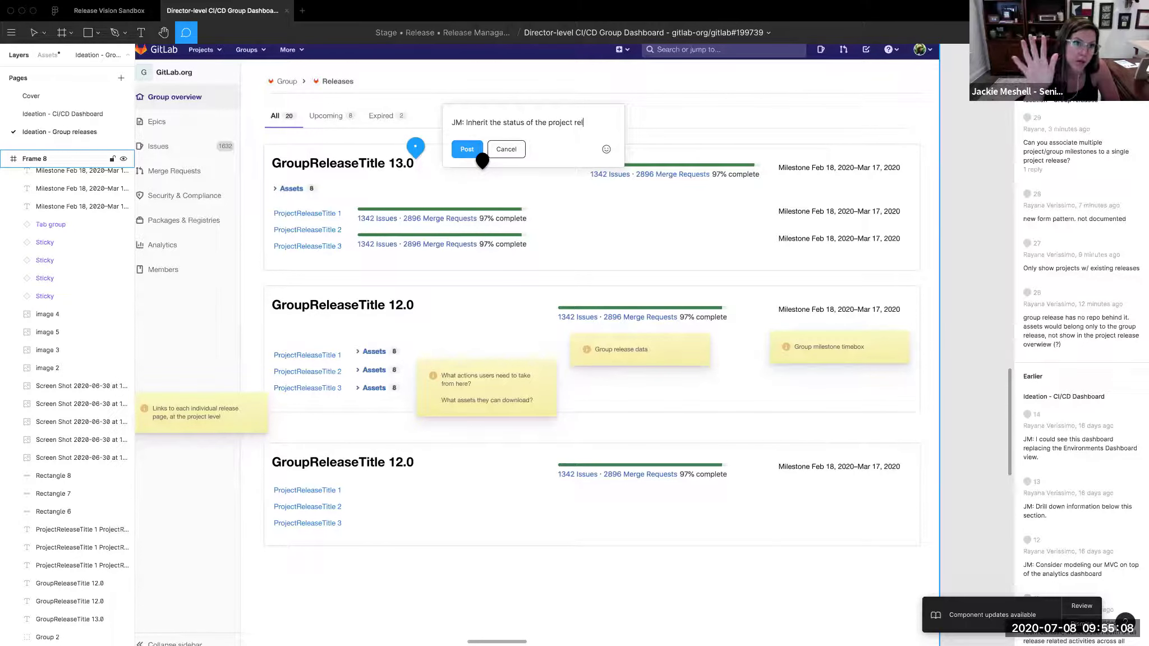
text(eases. )
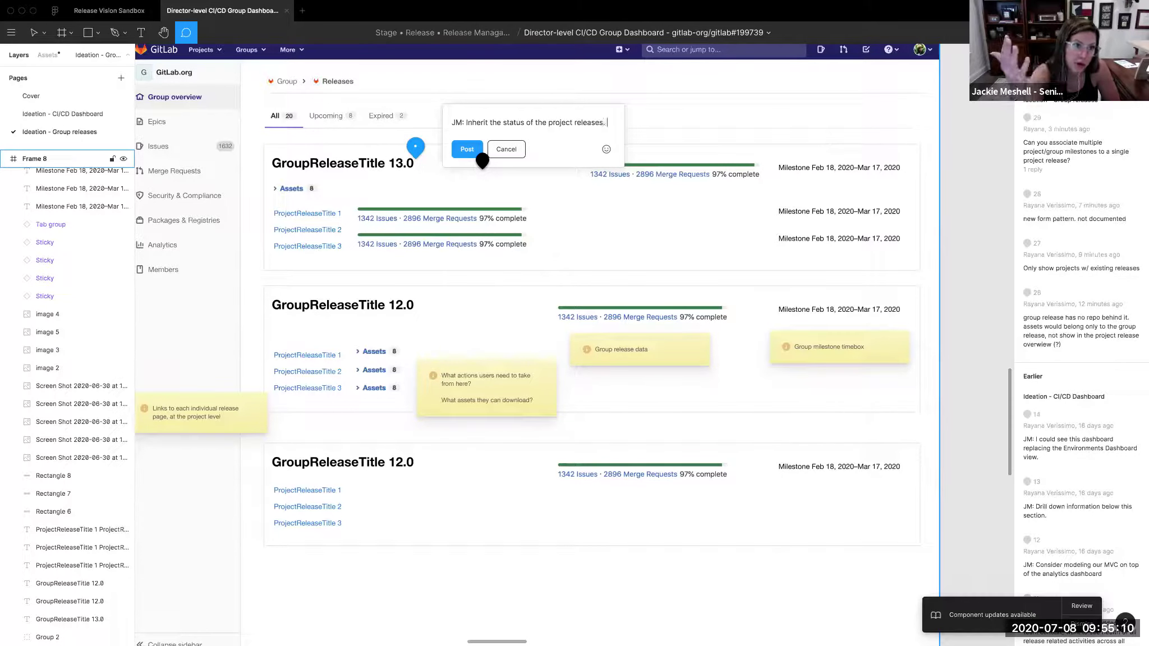
text(Upcoming)
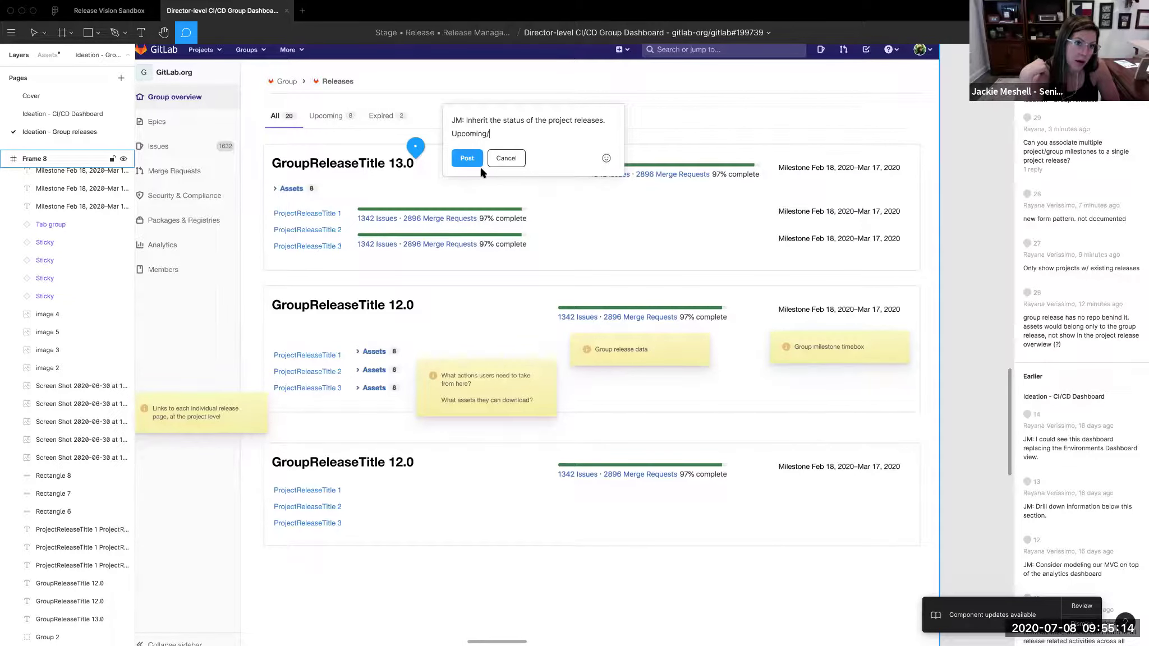
text(.)
- Add a separate paragraph to the comment draft: "We don't have status yet. Inherit by the milestone"
key(shift+Return)
key(shift+Return)
text(We don't have)
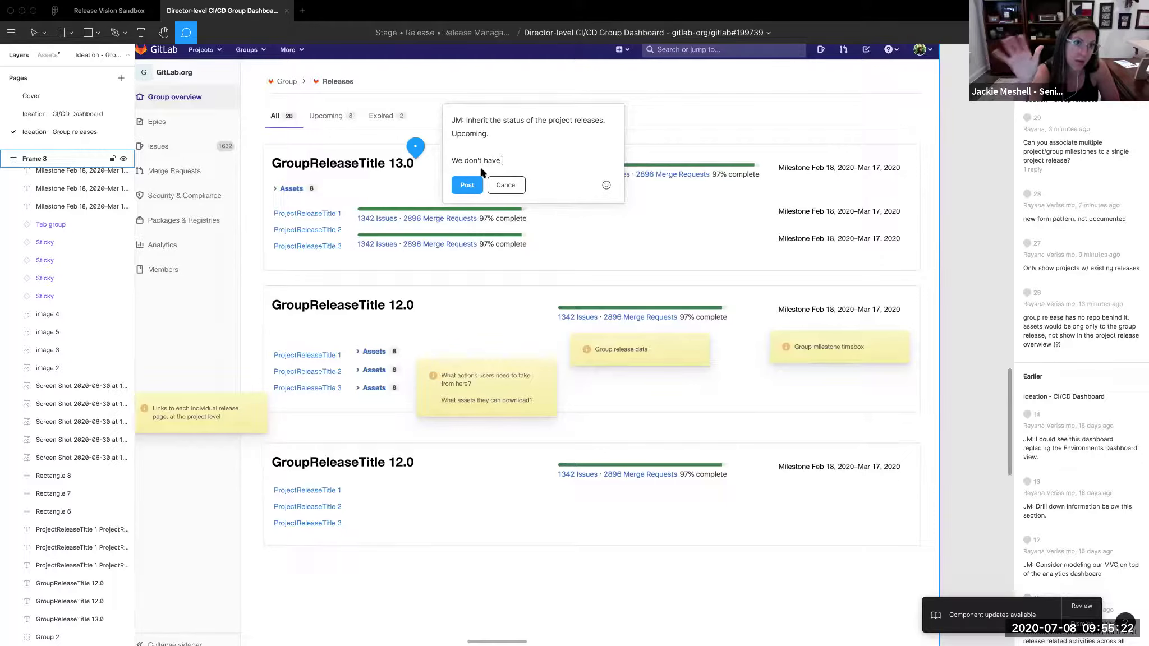
text(statu)
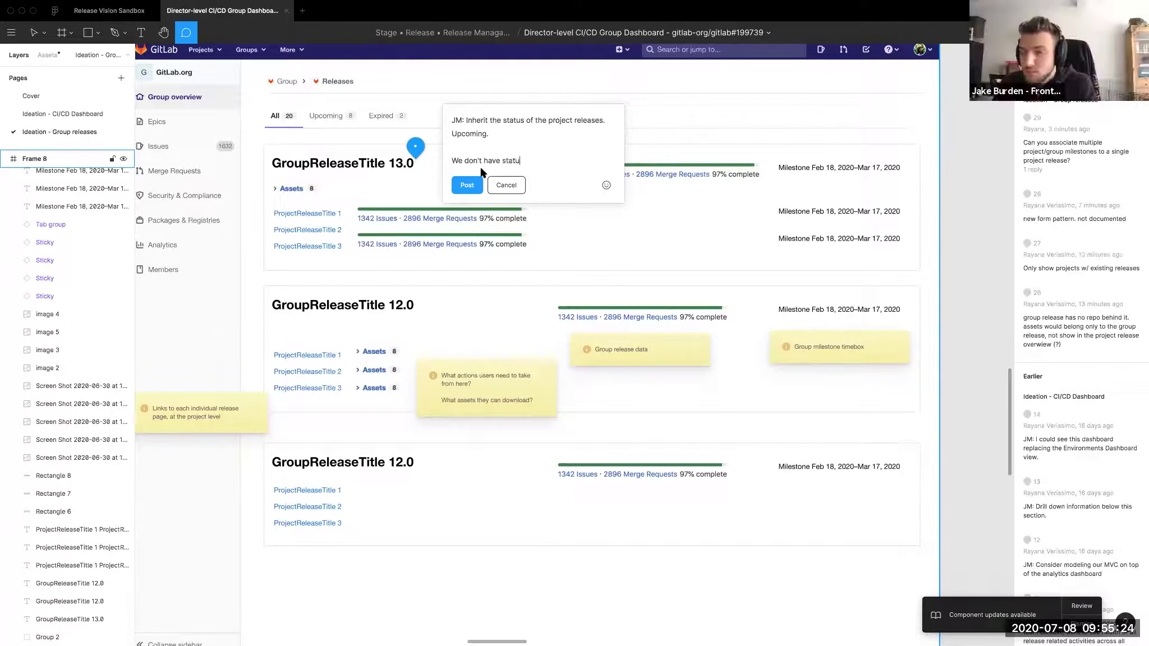
text(s yet. Inherit by the milestone)
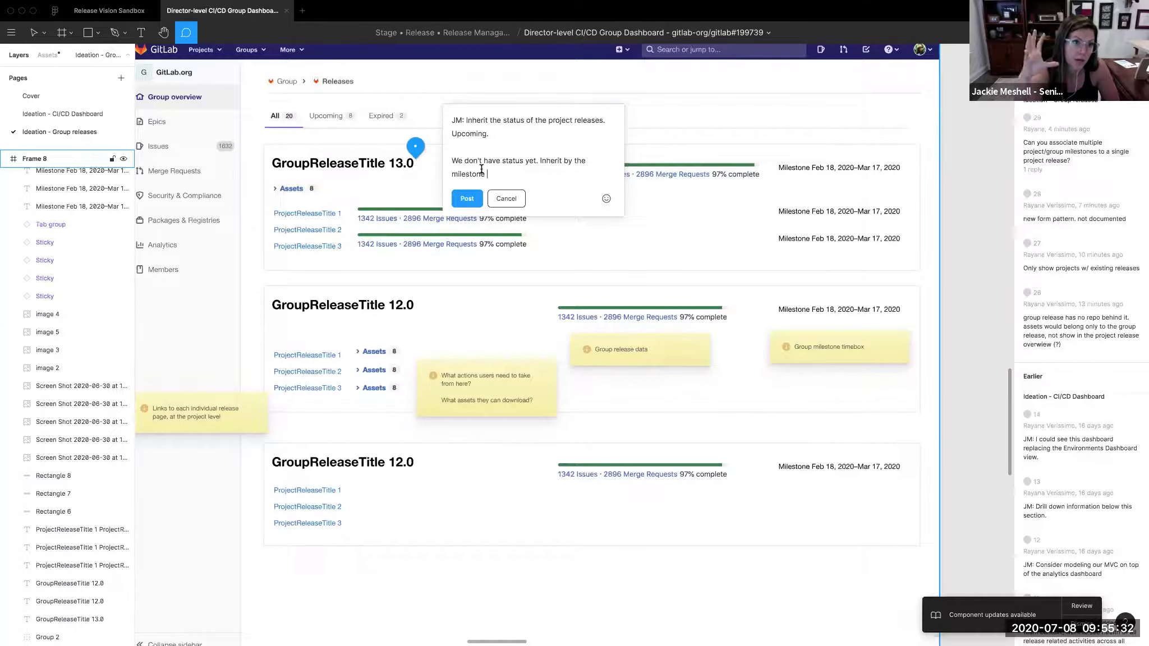
- Move "Upcoming." to directly after "JM:" in the comment draft and remove the blank line between its paragraphs
drag(518, 133, 451, 135)
key(ctrl+c)
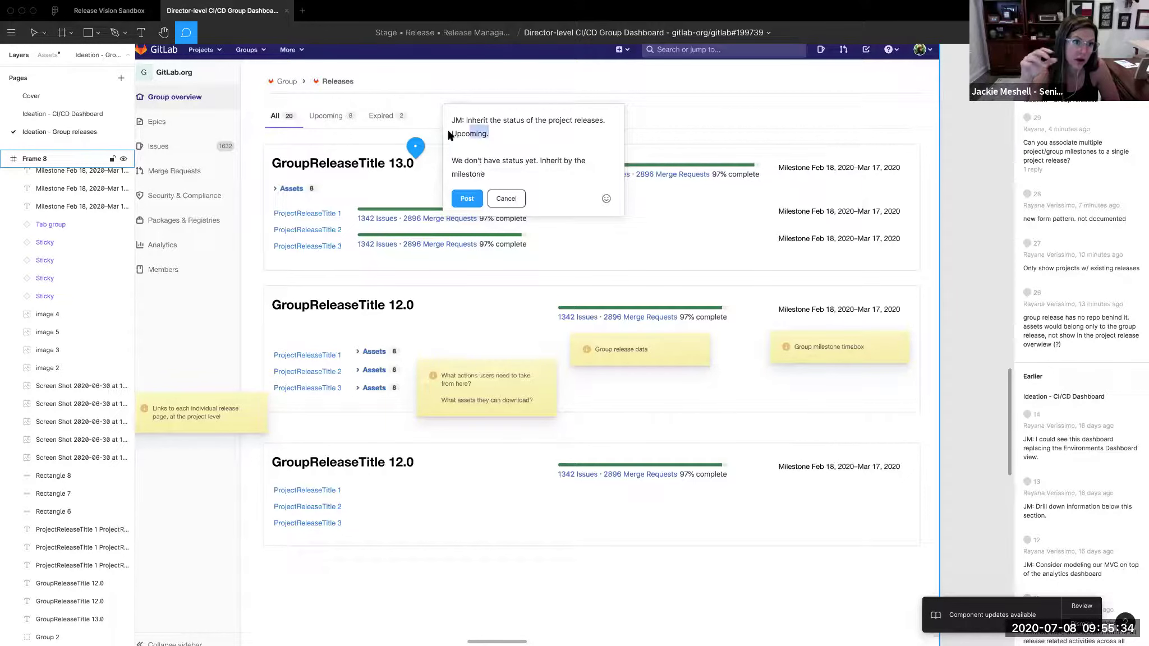
key(BackSpace)
key(BackSpace)
click(465, 120)
key(ctrl+v)
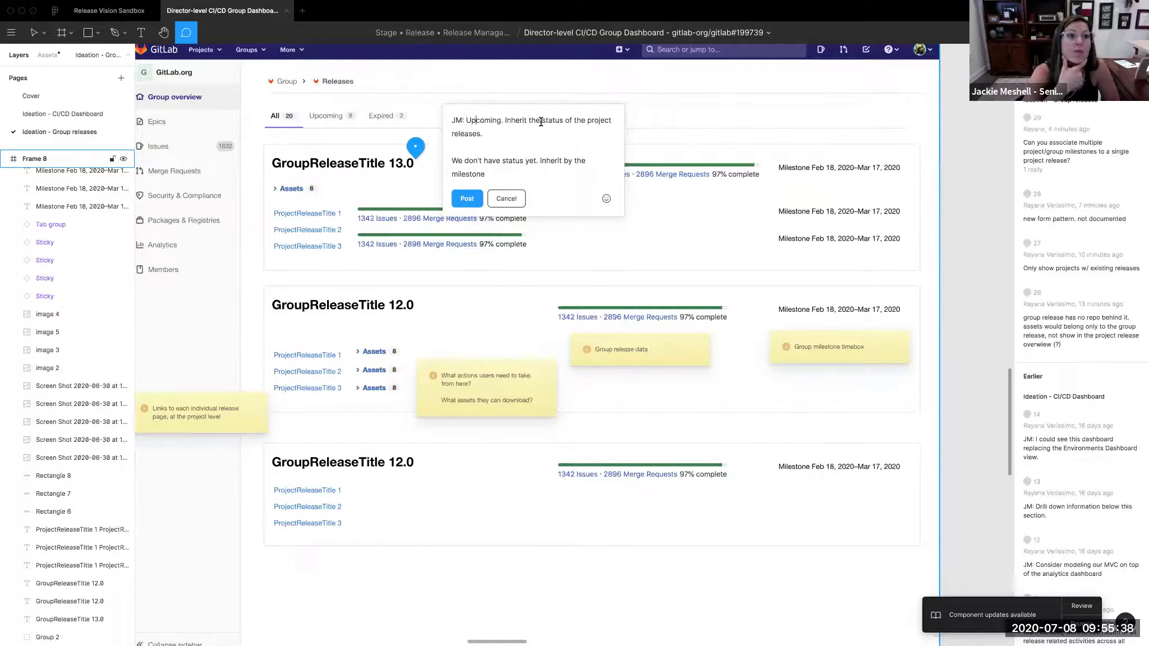
key(BackSpace)
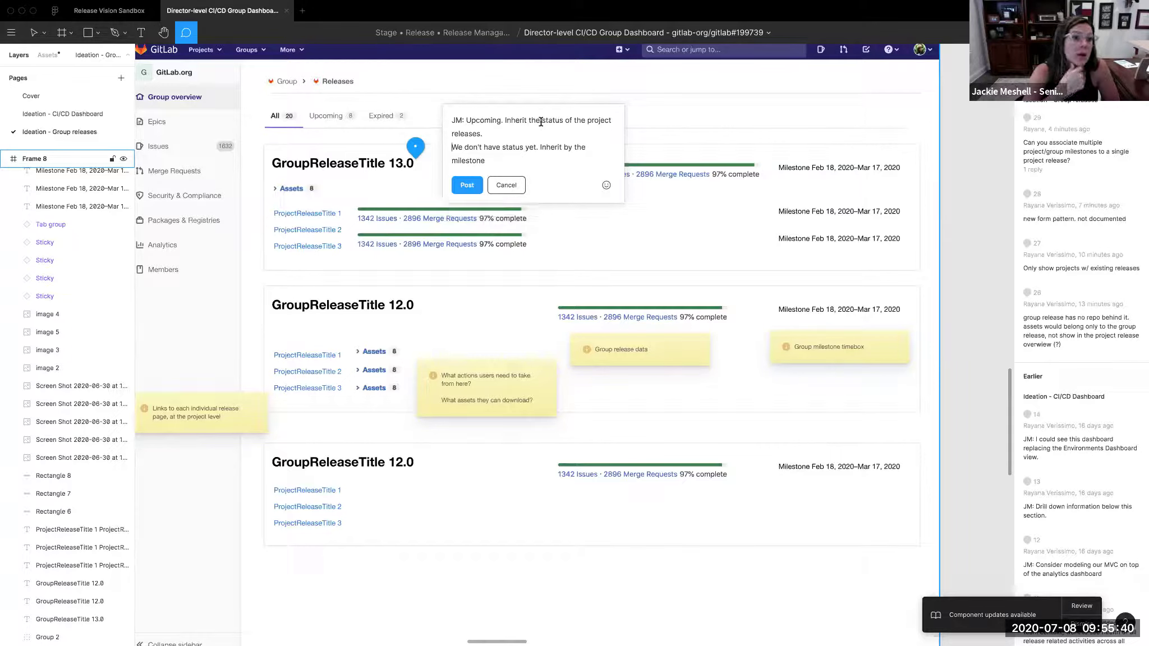
- Reword the draft's second sentence to "Inherit from the group milestone"
double_click(567, 147)
text(from the group)
key(BackSpace)
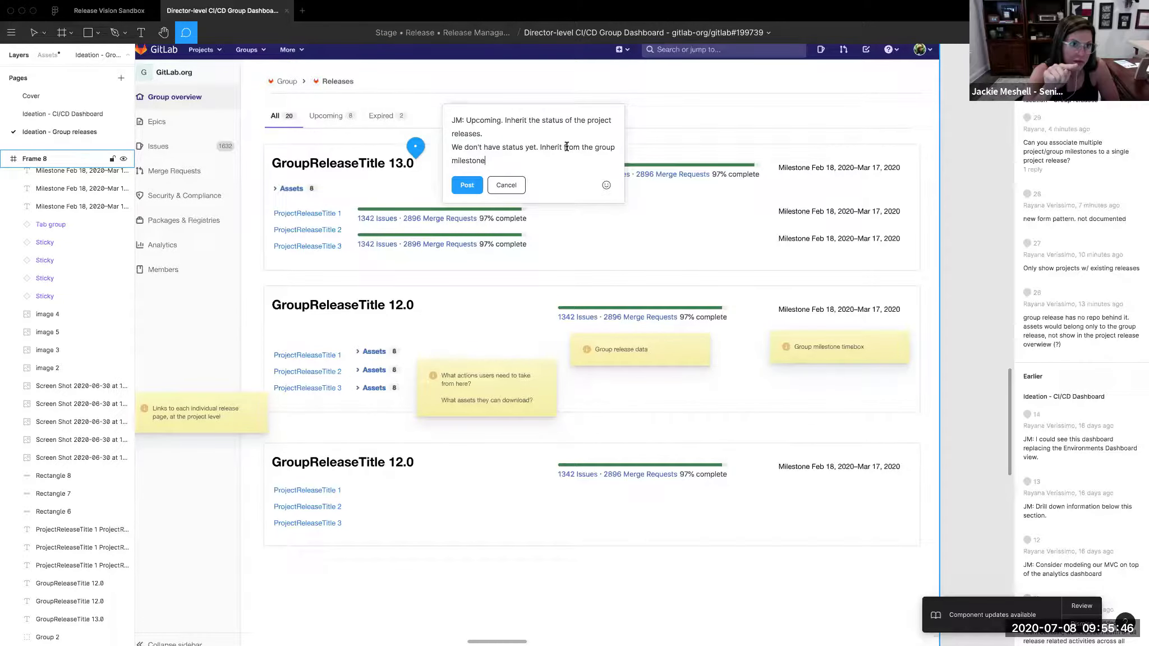
- Add the paragraph "Validate with users if they need to validate it with group milestones.", post the comment and close it
key(Return)
key(Return)
text(Validate with t)
text(sers if they need to validate it with group milestones.)
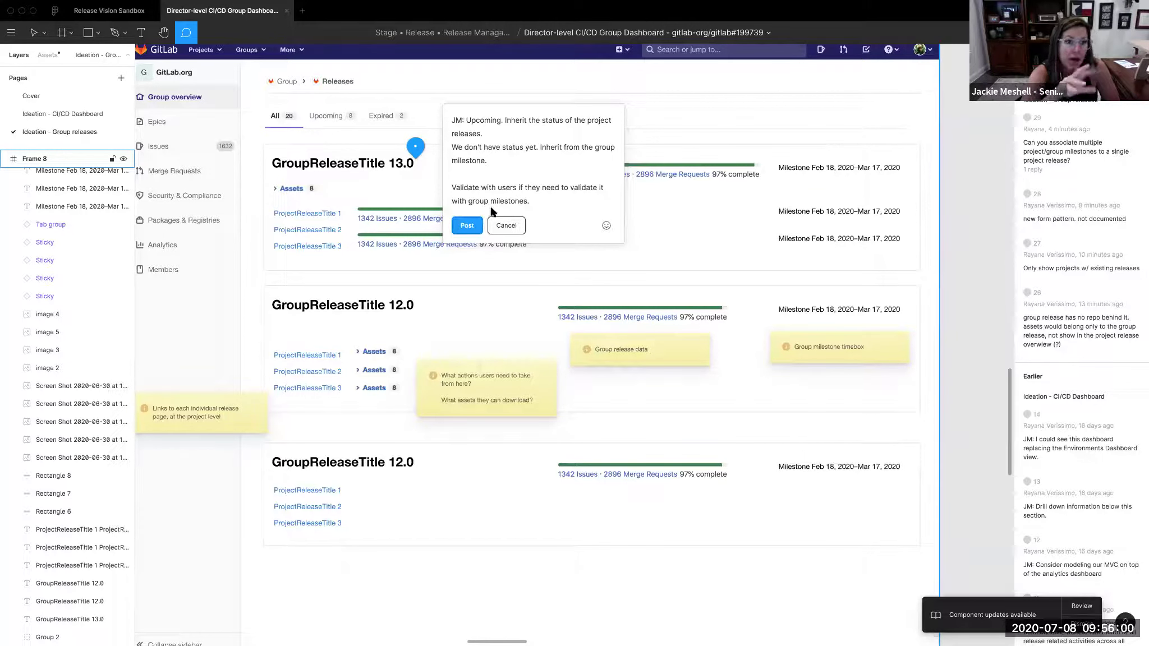
click(466, 222)
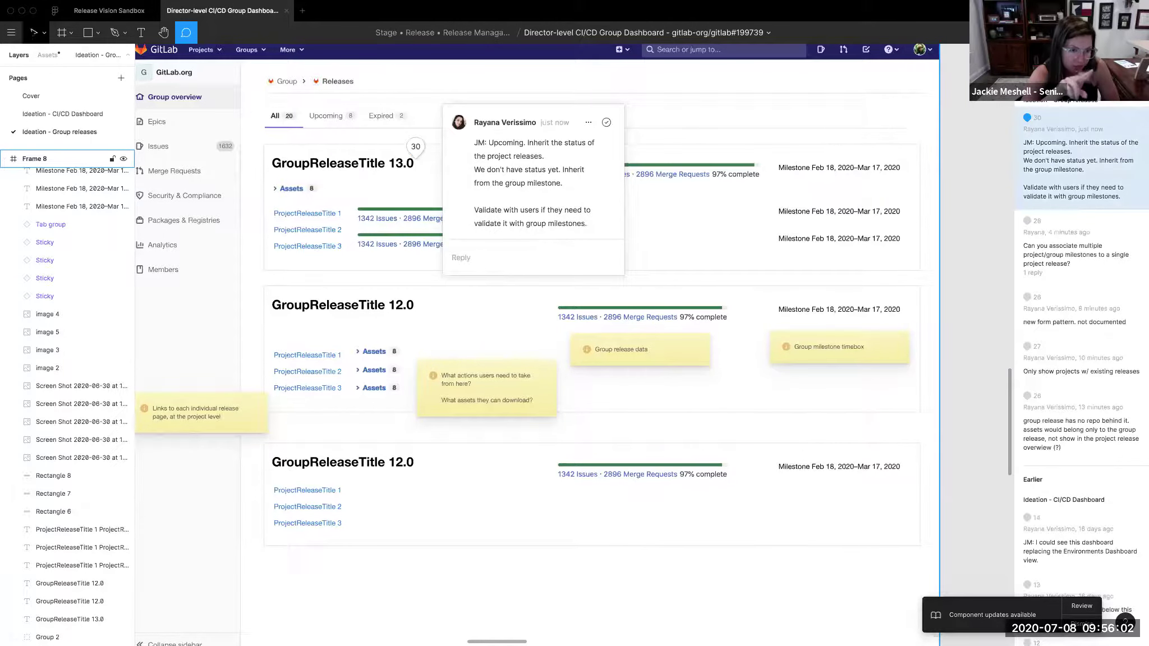
key(Escape)
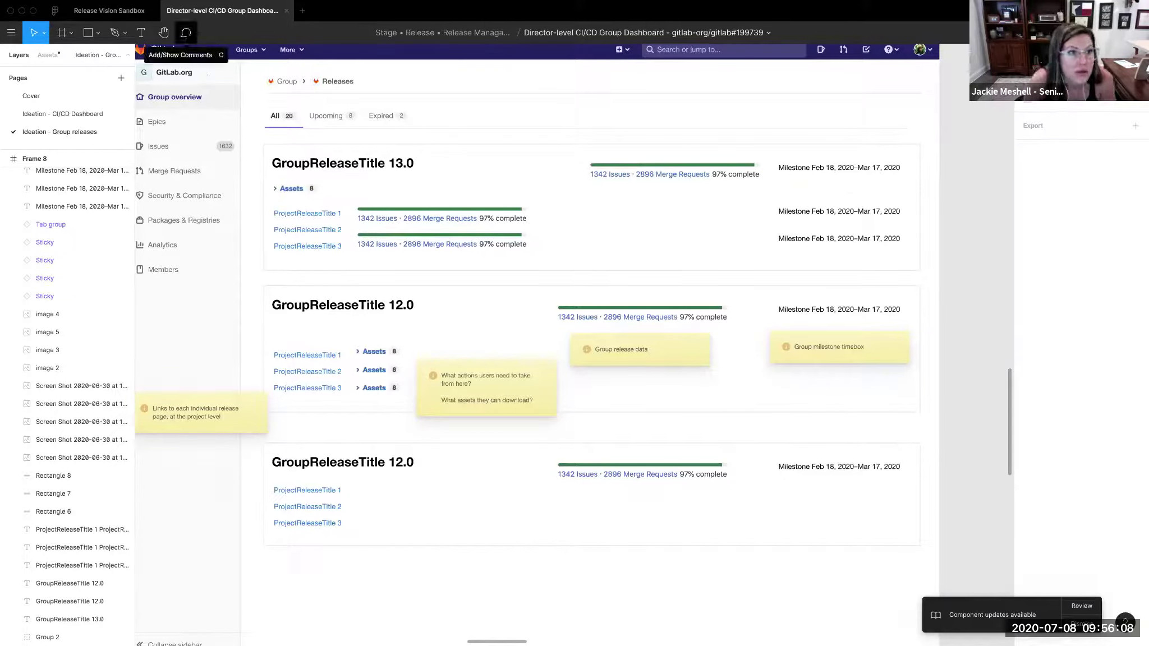
- Post a comment beside the Expired tab of the Releases mockup reading "Draft/pre-release candidate (approval chain)"
click(187, 34)
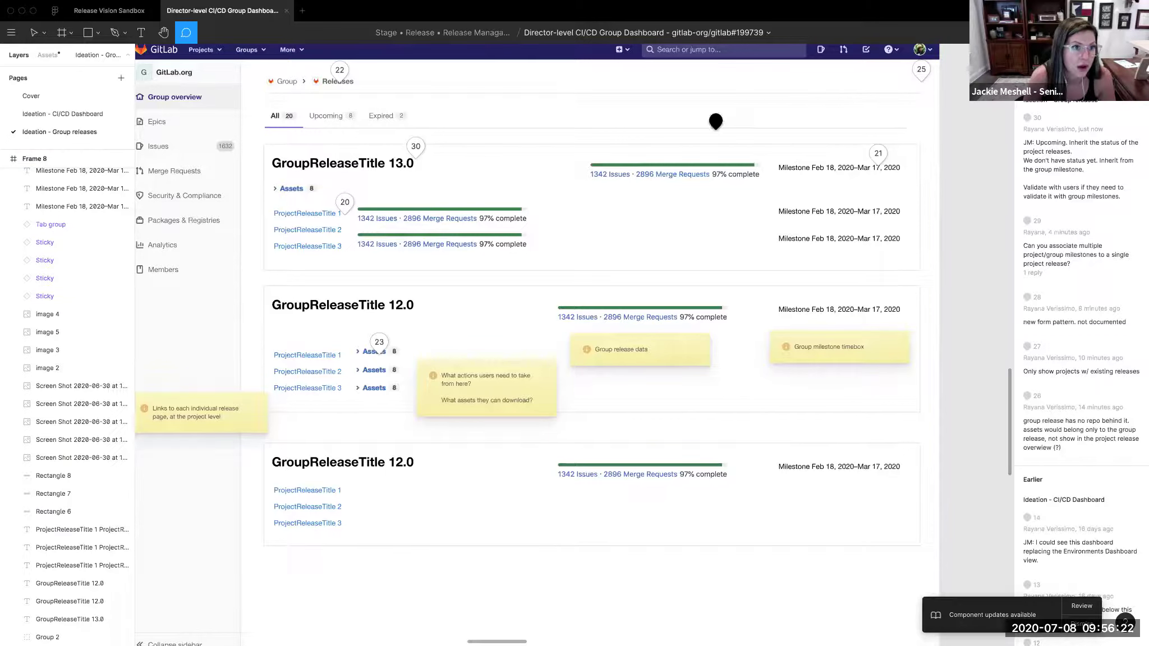
click(422, 108)
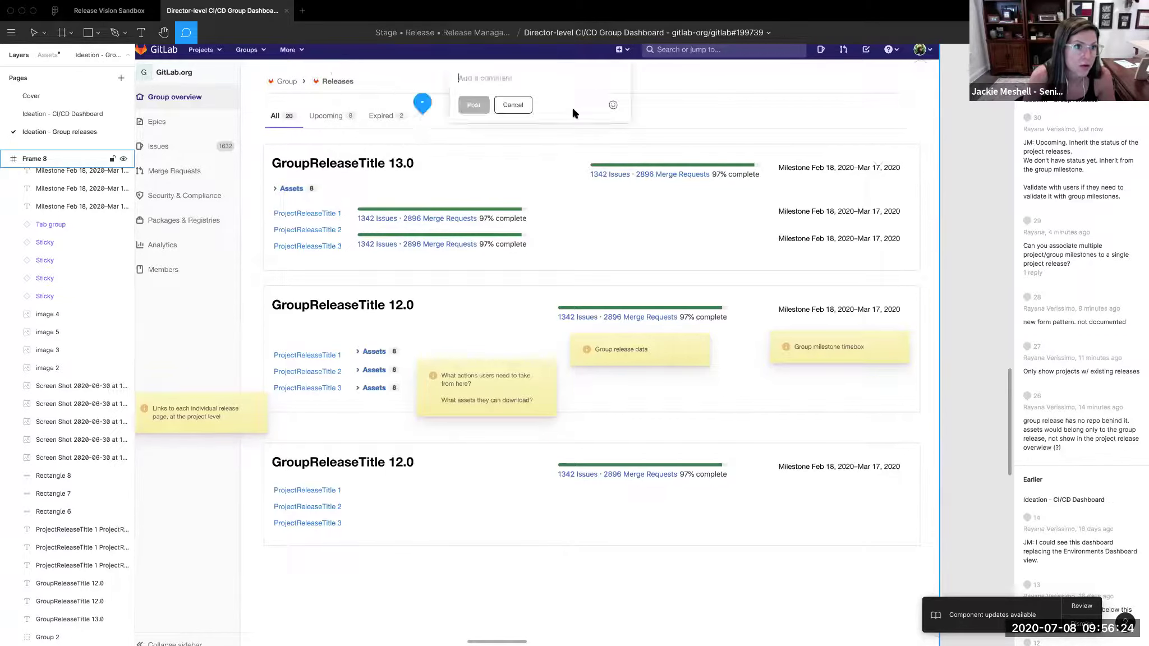
text(Dr)
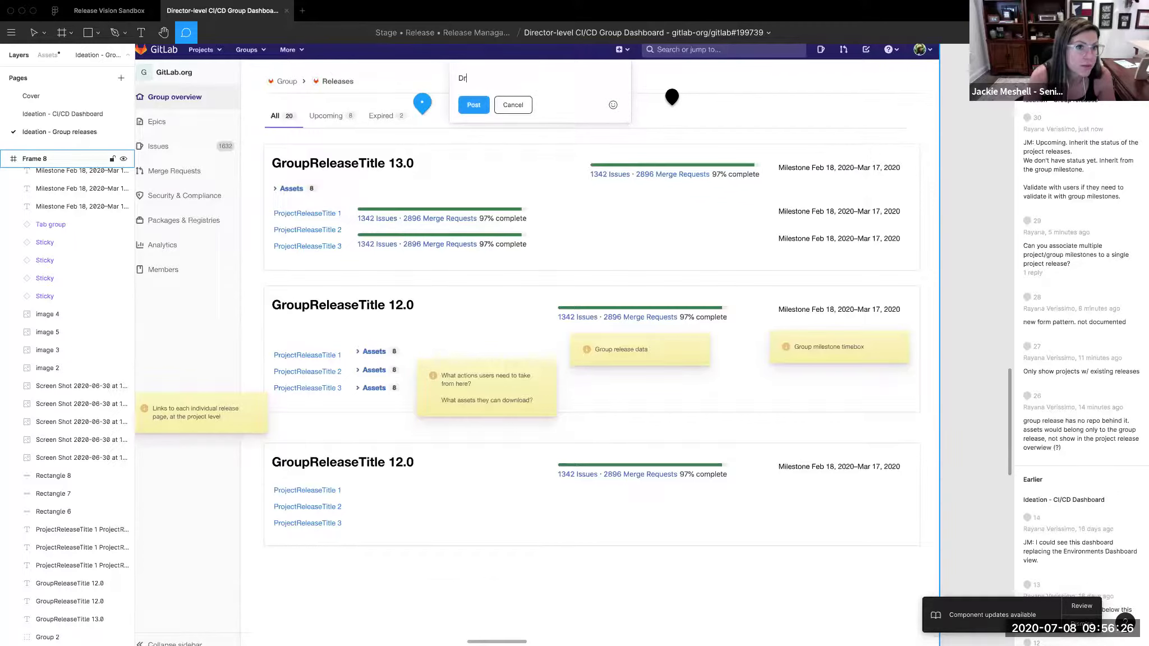
text(aft/pre-relea)
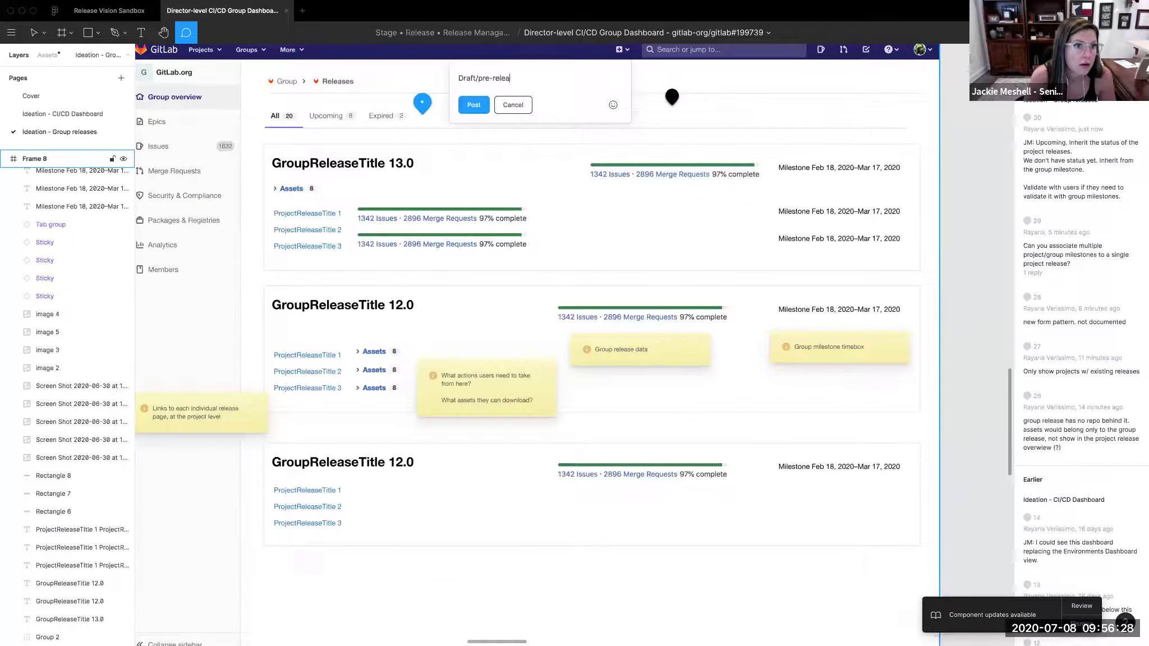
text(se candidate)
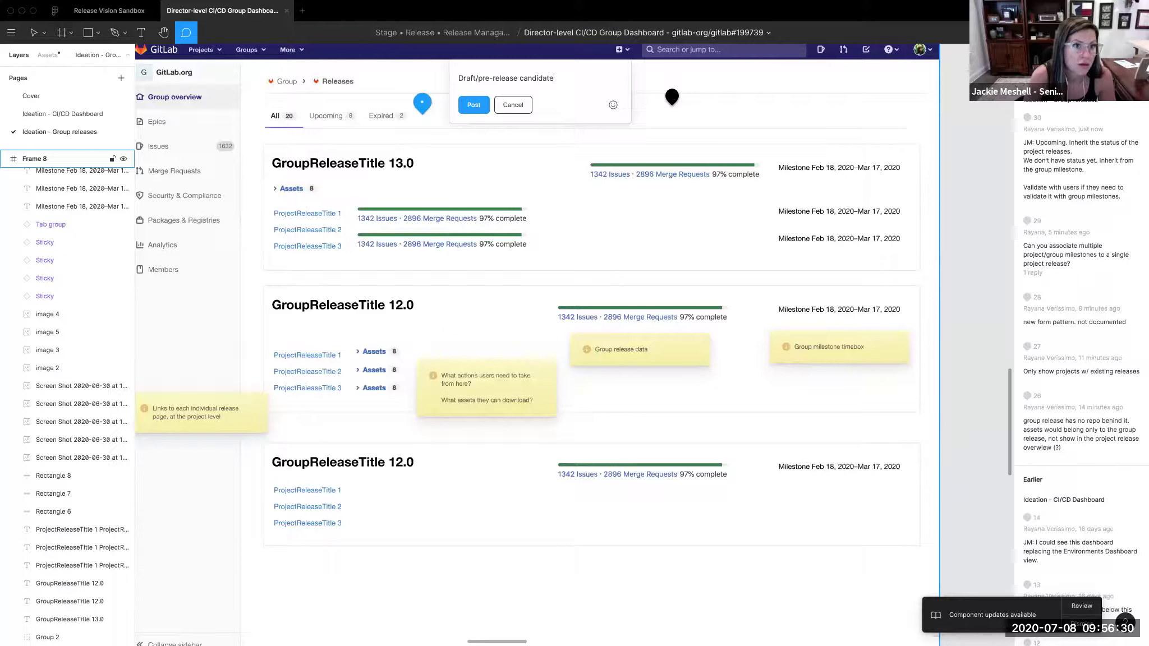
text( (approval ca)
key(BackSpace)
text(g)
text(hain))
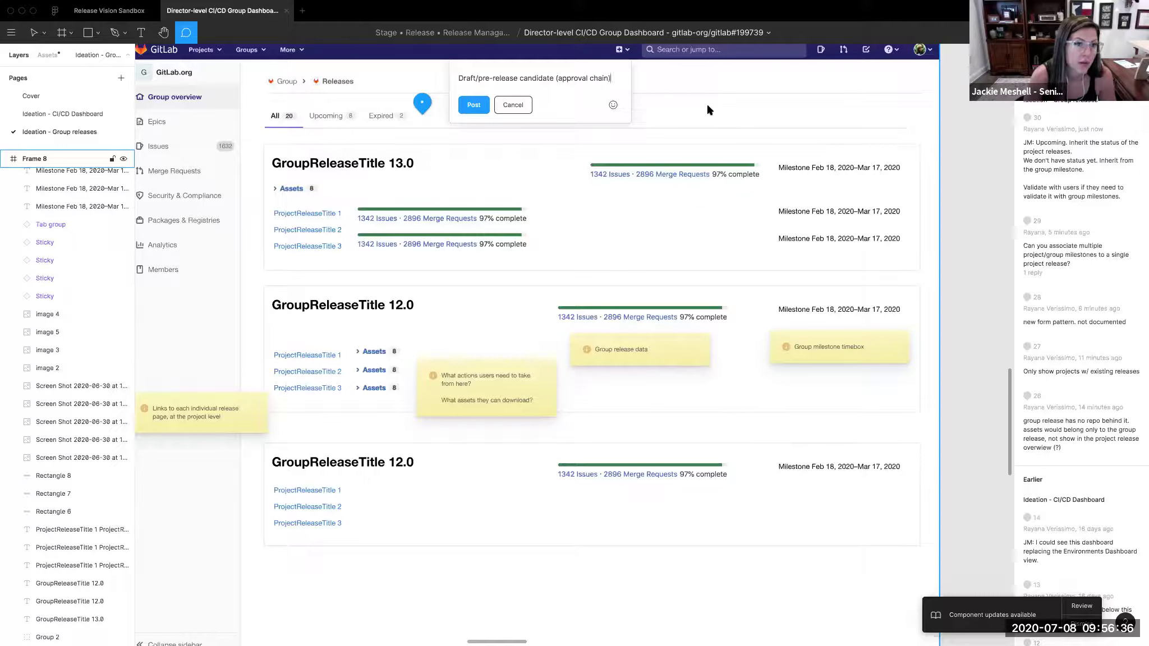
click(478, 107)
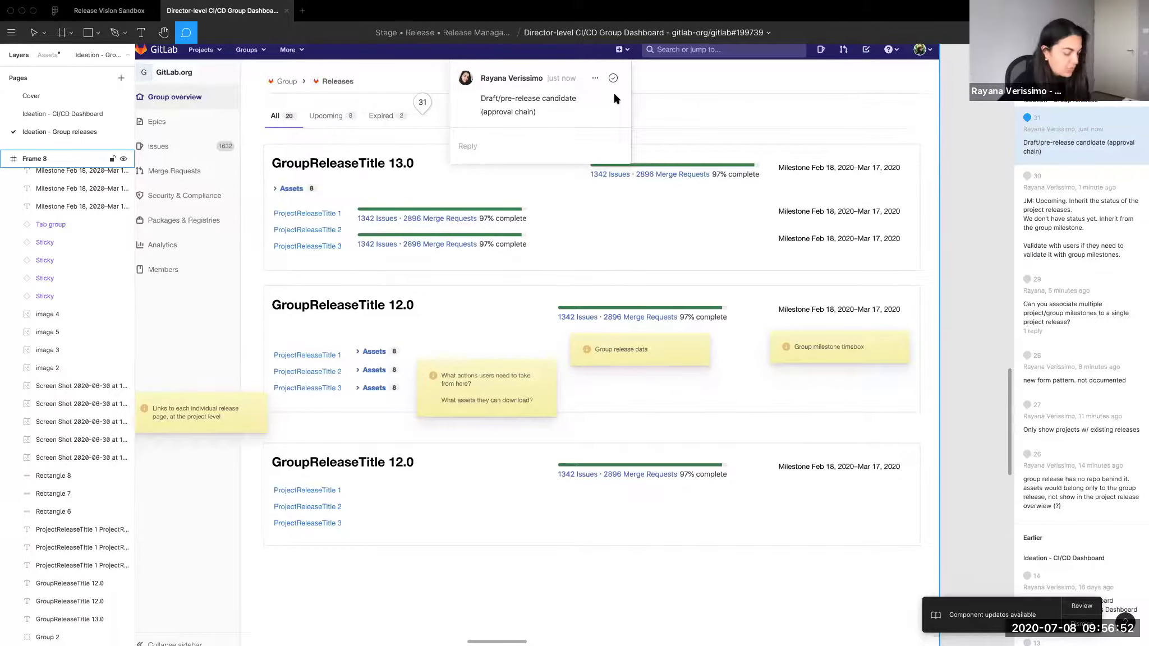
key(super+backslash)
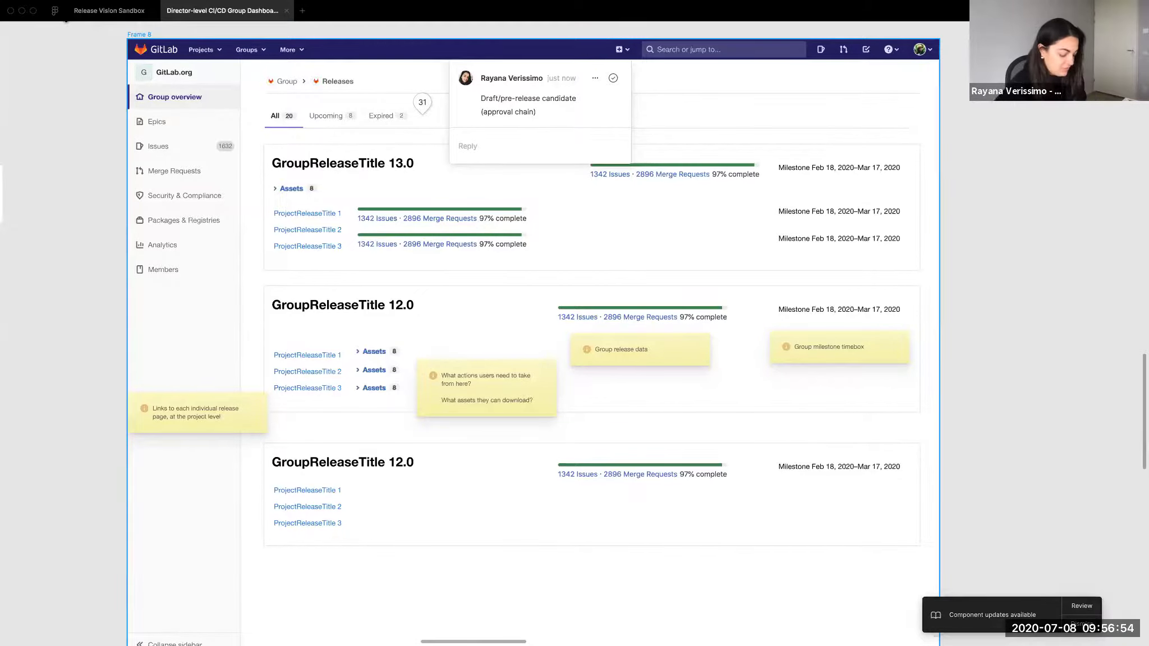
key(super+backslash)
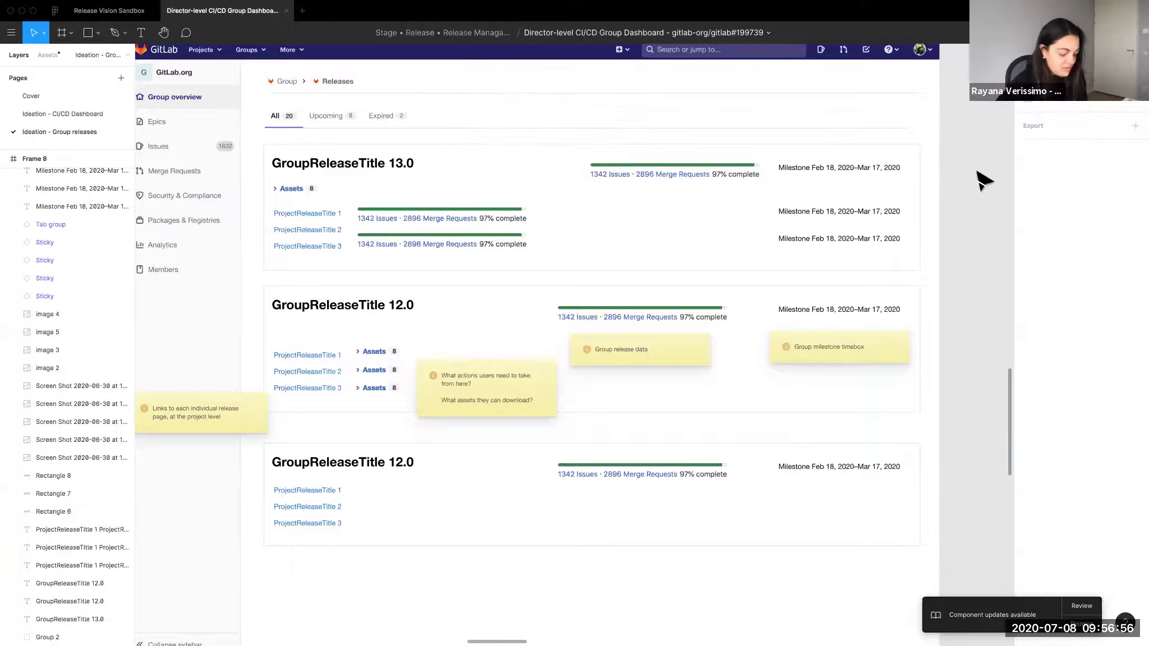
key(ctrl+backslash)
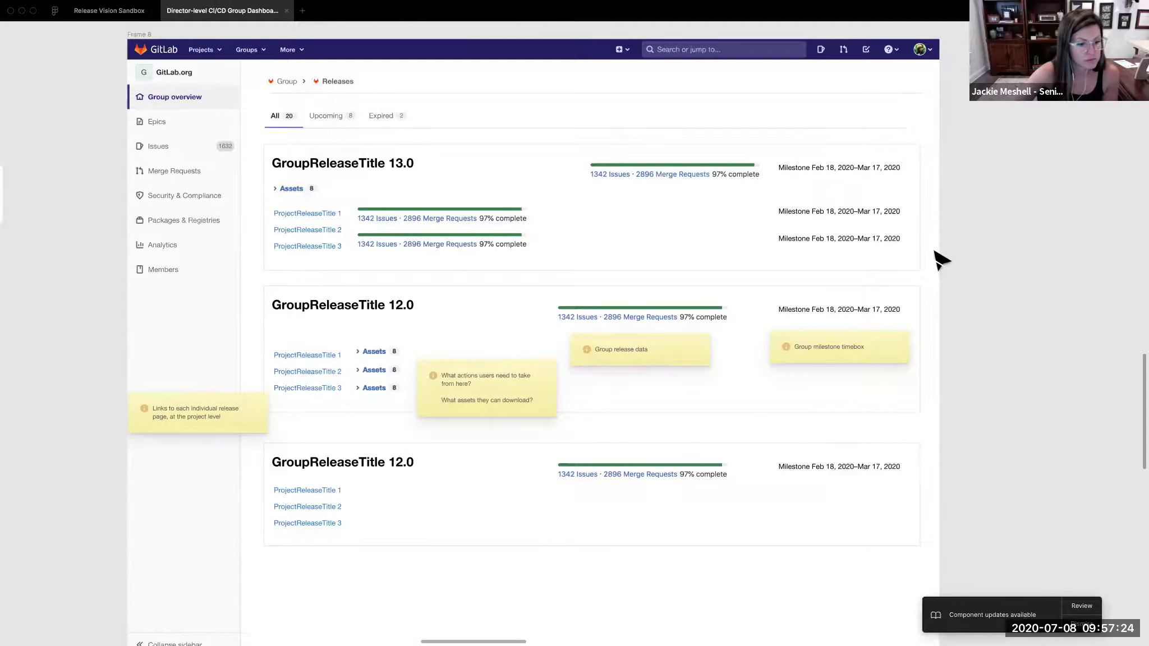
key(ctrl+backslash)
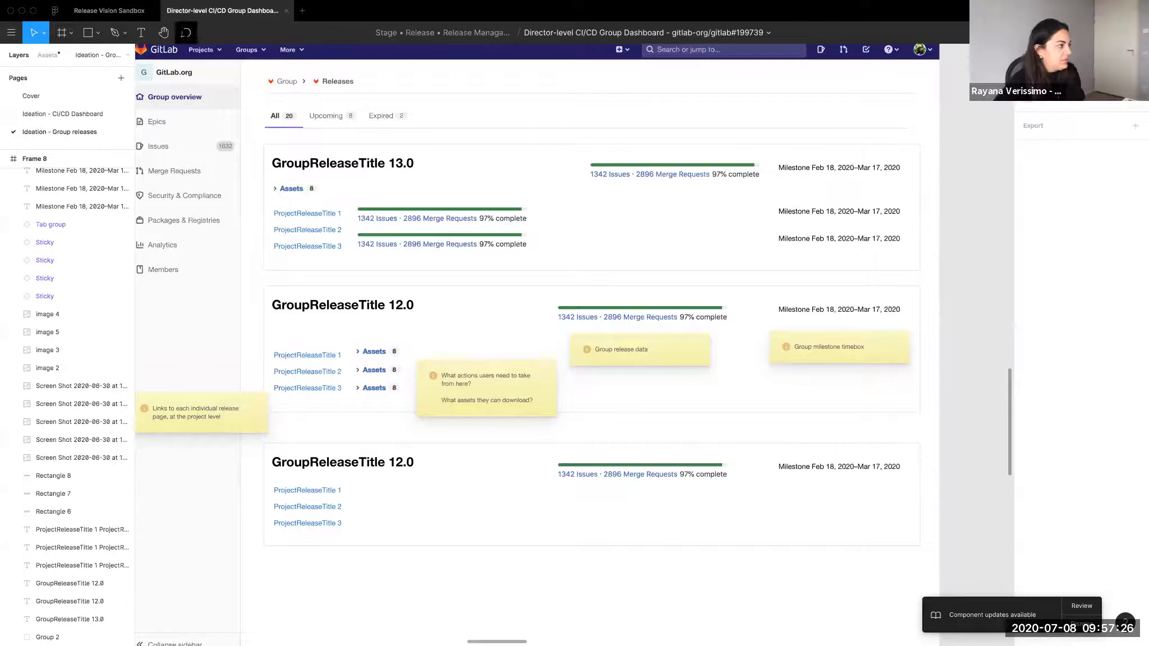
- Start a comment above GroupReleaseTitle 13.0's milestone dates with the heading "Actions:" and, after a blank line, the item "- Edit"
key(c)
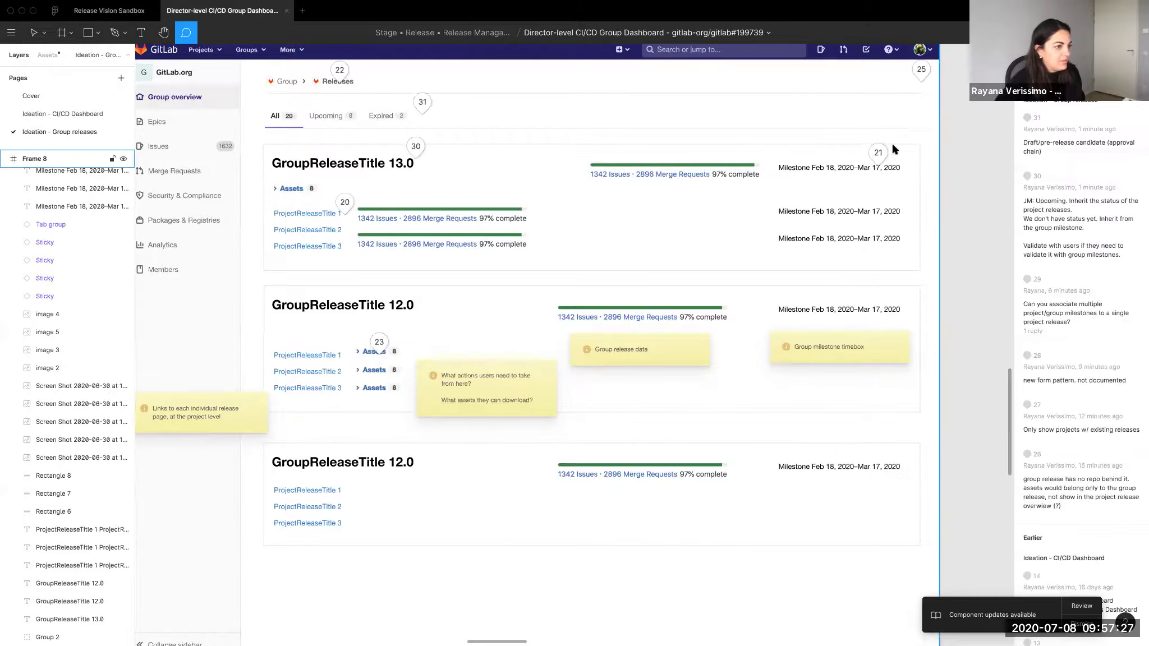
click(818, 110)
text(A)
key(BackSpace)
text(Ac)
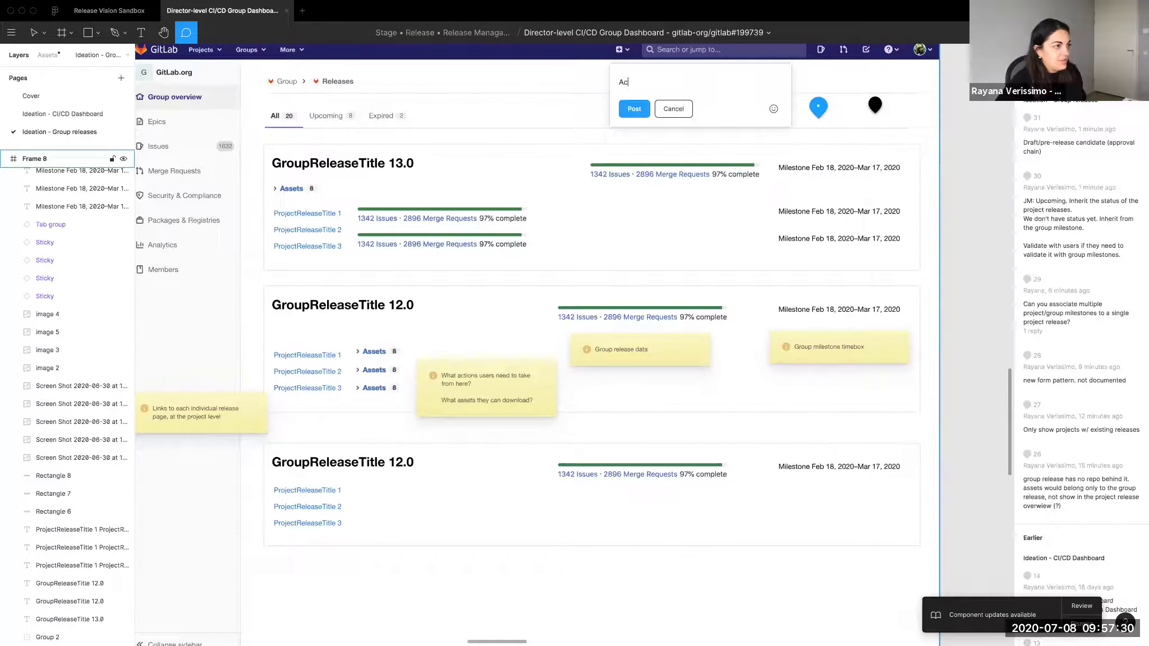
text(tions:)
key(shift+Return)
key(shift+Return)
text(E)
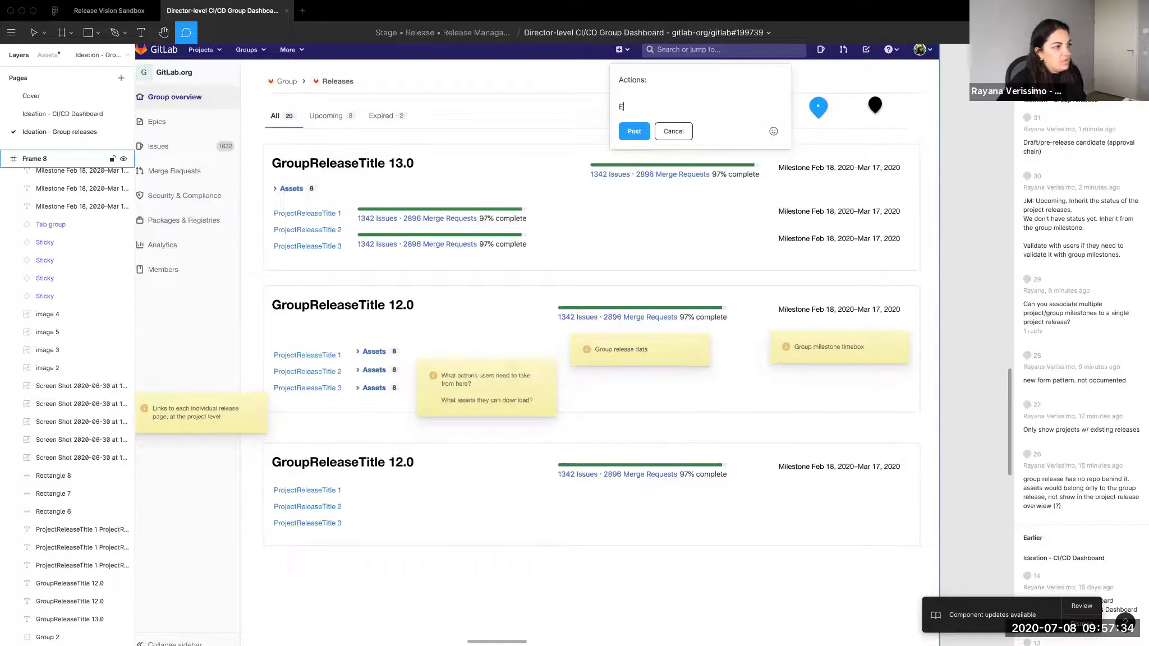
text(dit- Edit)
key(End)
key(shift+Return)
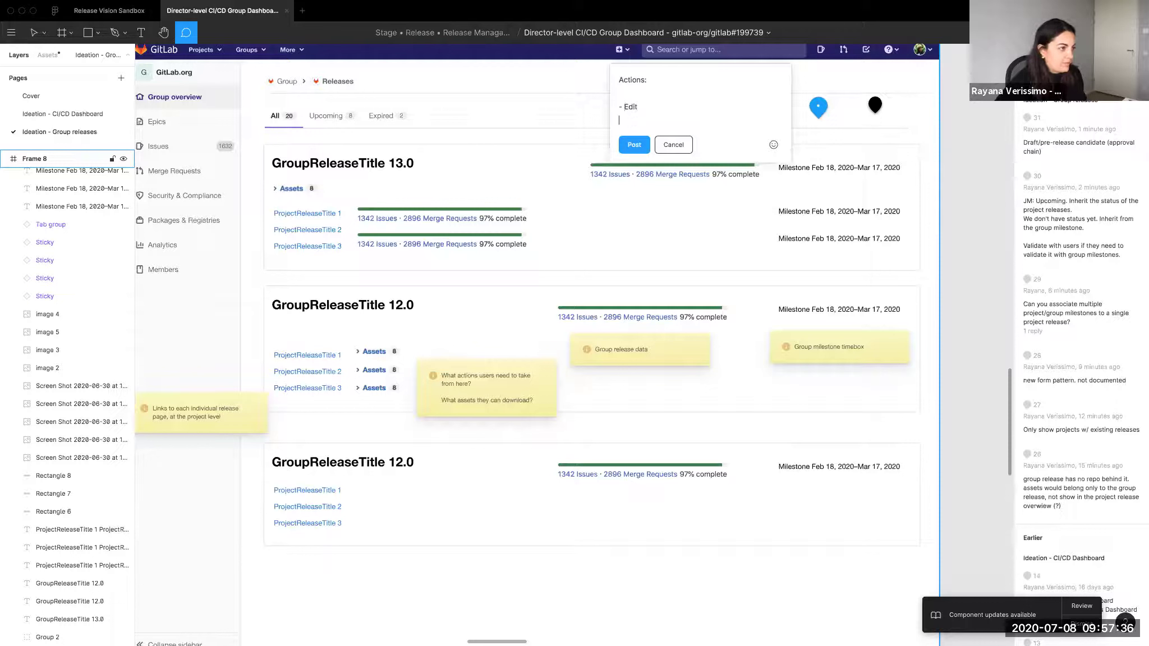
- Add the items "- Close" and "- Delete" below "- Edit" in the Actions comment draft
text(- Close)
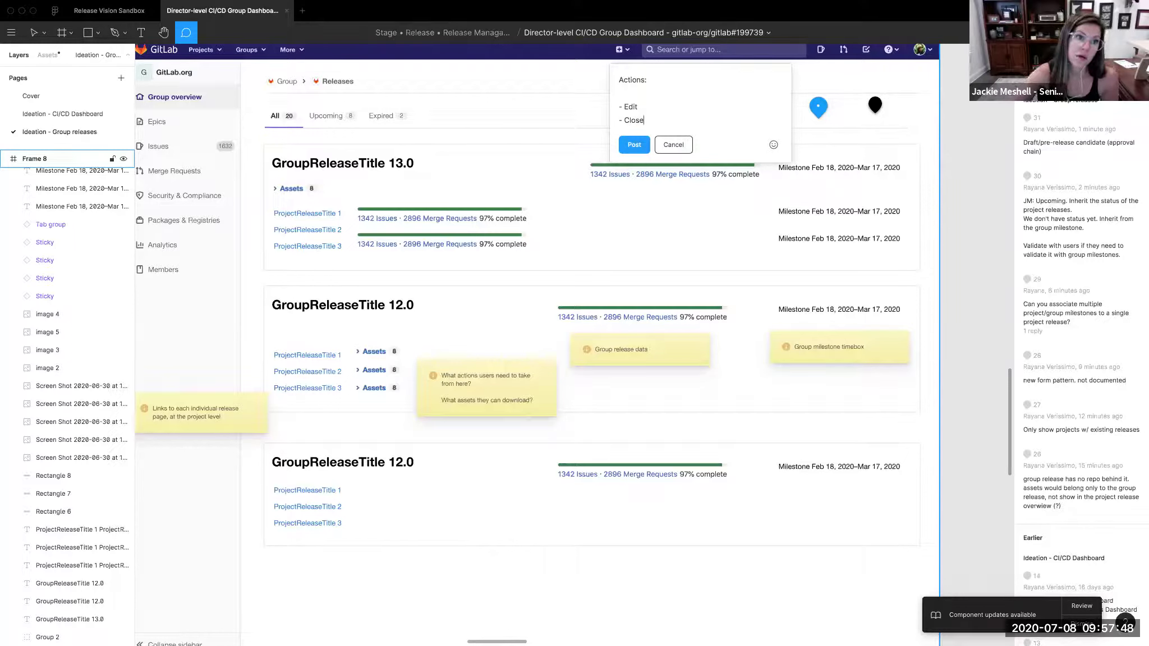
key(shift+Return)
text(- D)
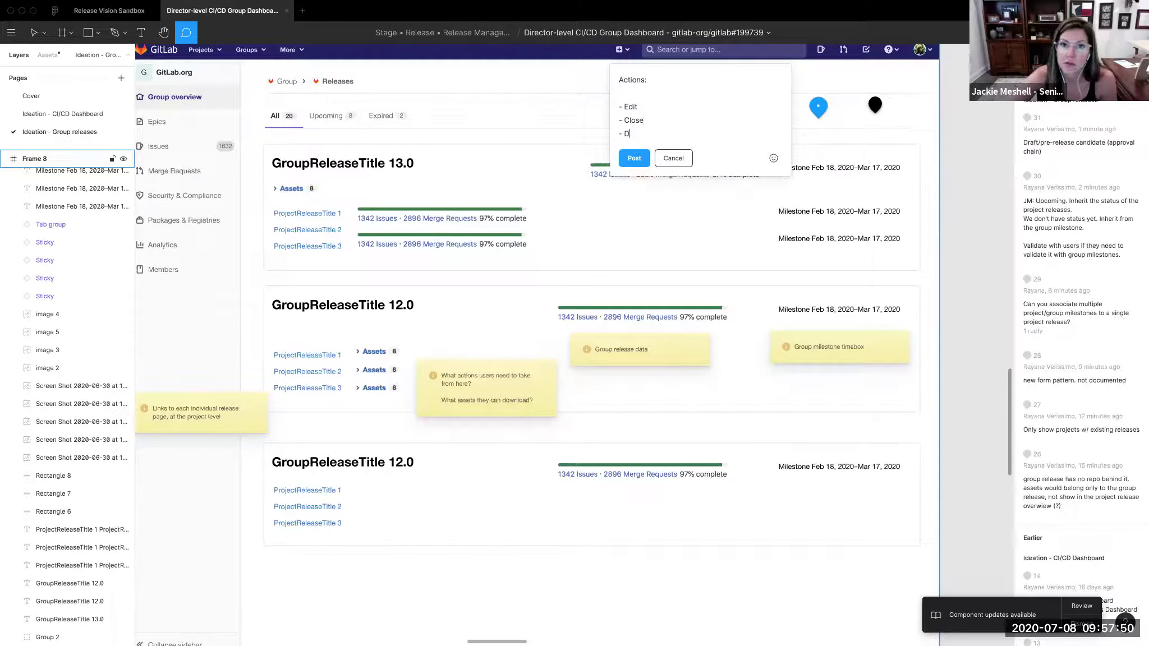
text(elete)
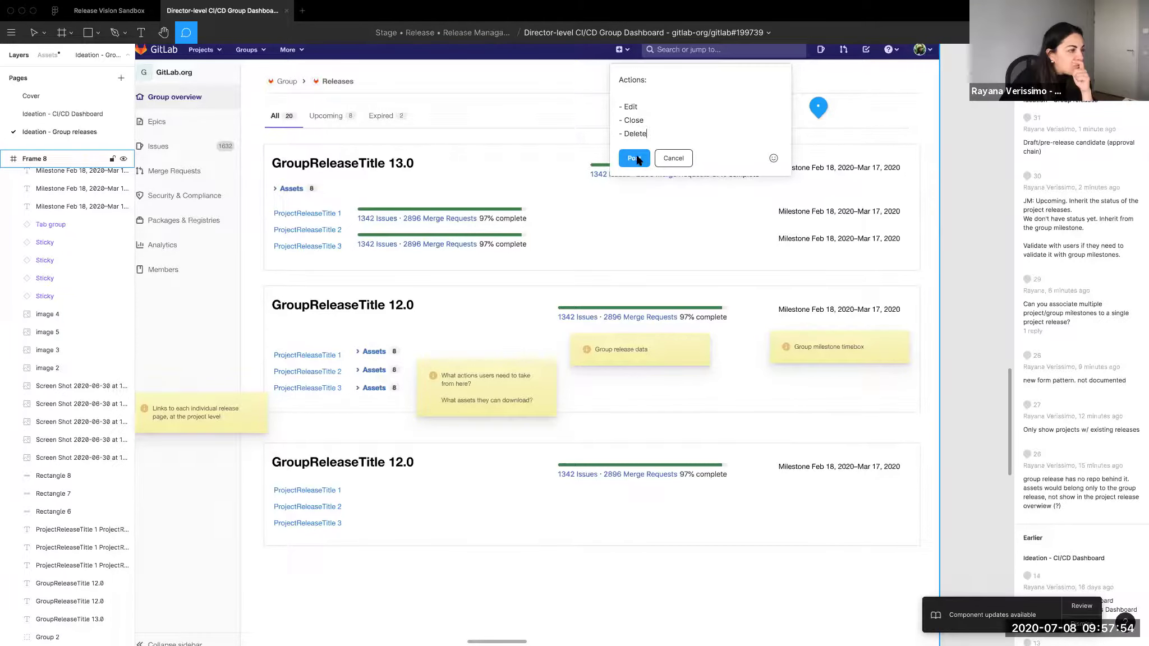
- Remove the blank line under the "Actions:" heading and post the comment
key(Up)
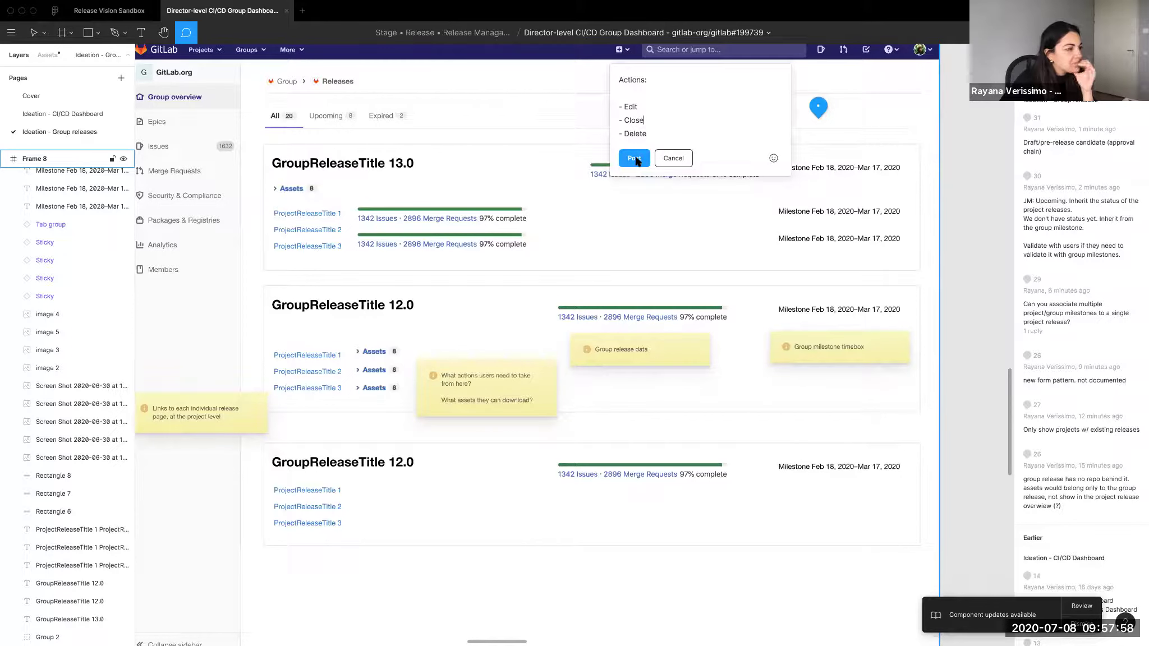
click(638, 94)
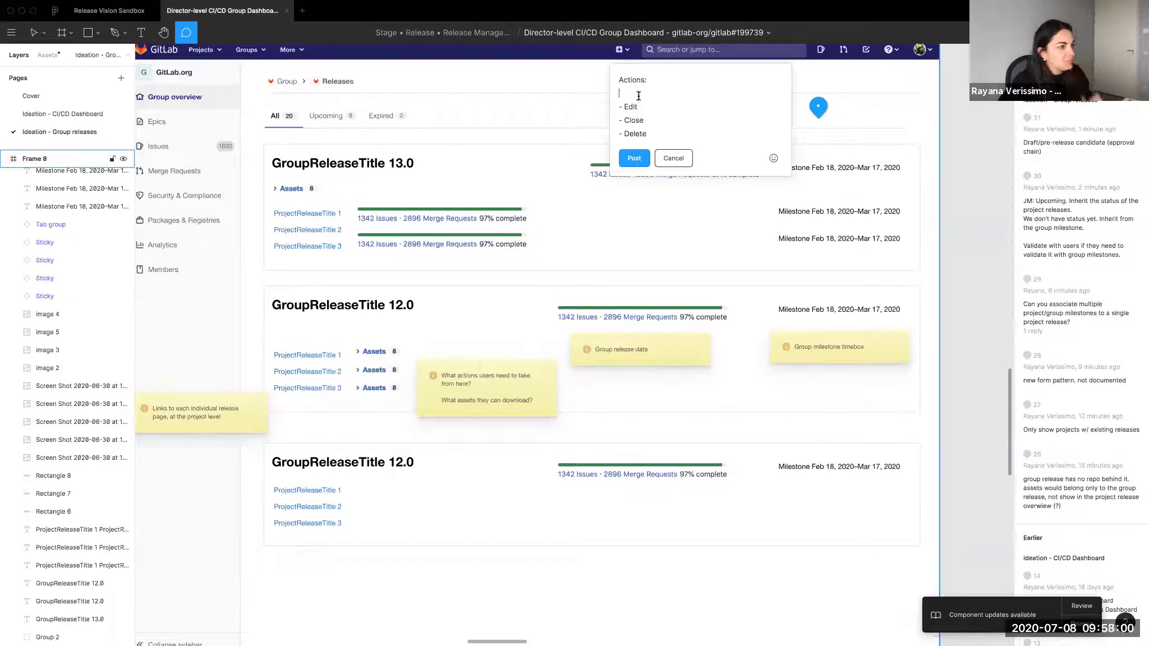
key(BackSpace)
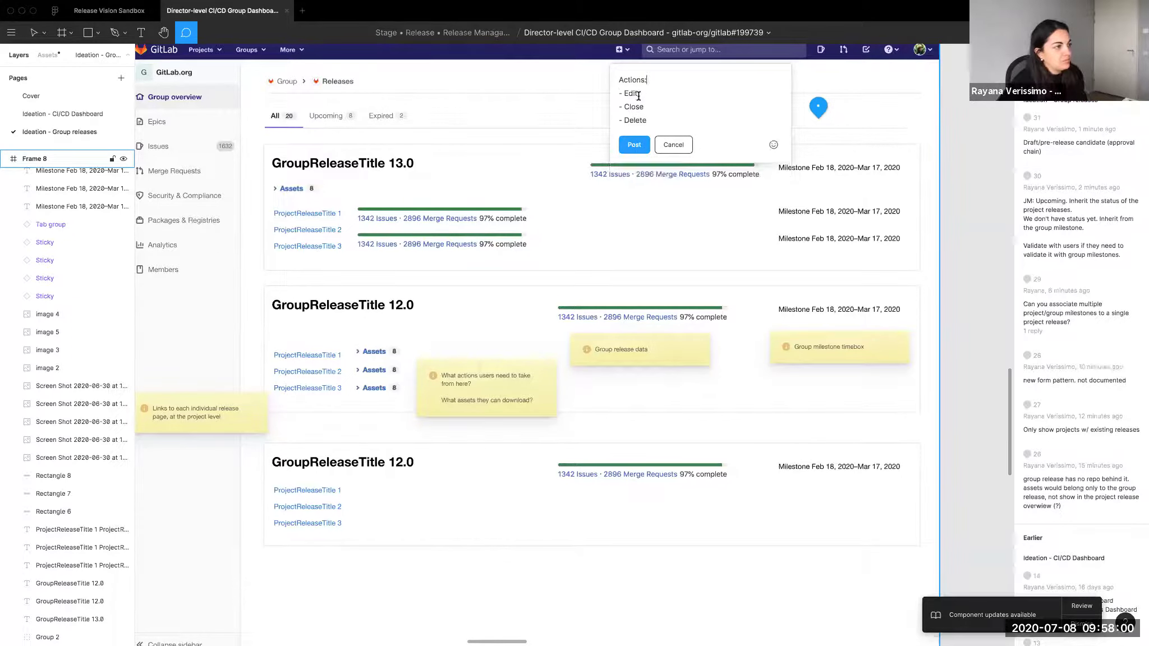
click(633, 145)
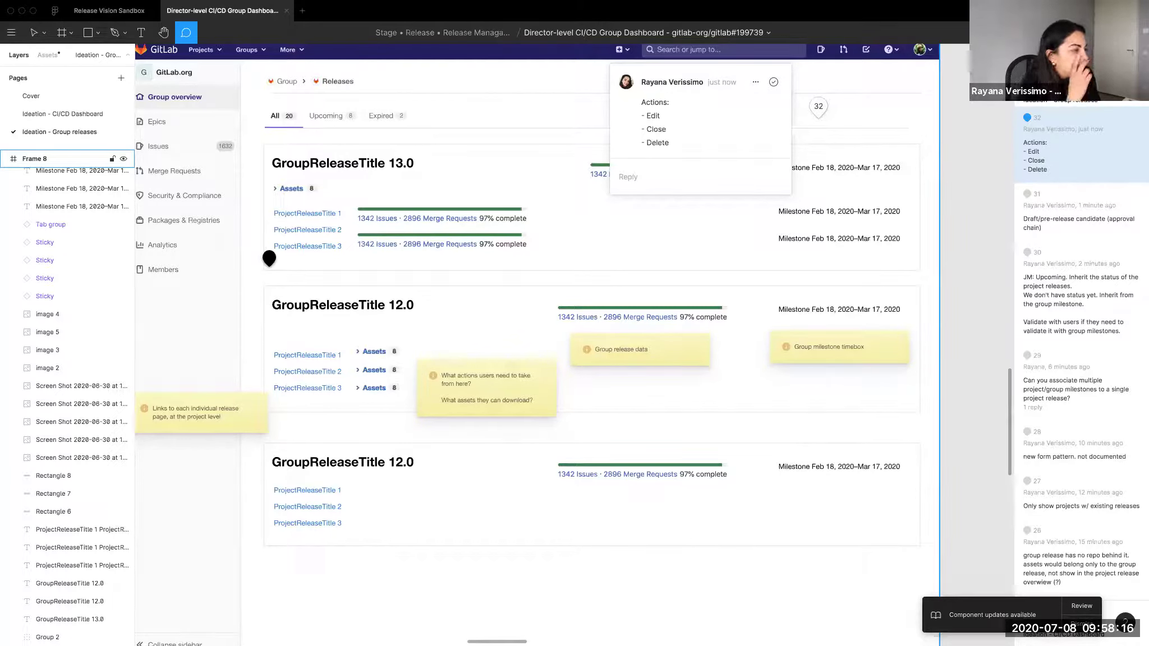
key(v)
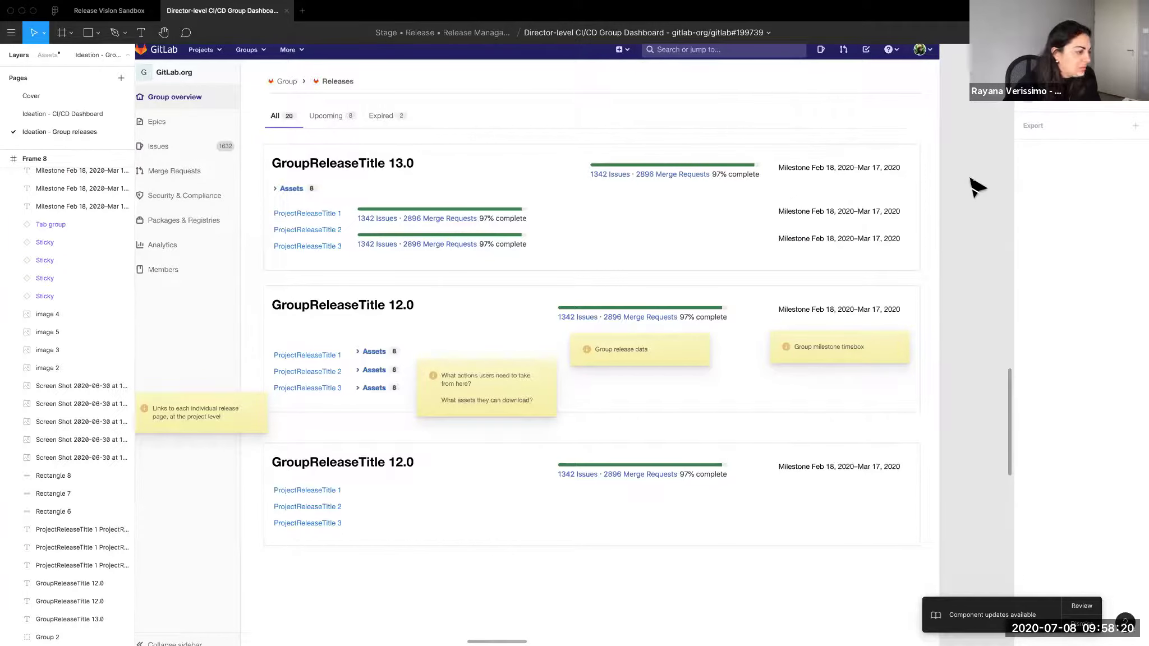
scroll(971, 178, down, 3)
scroll(971, 178, up, 3)
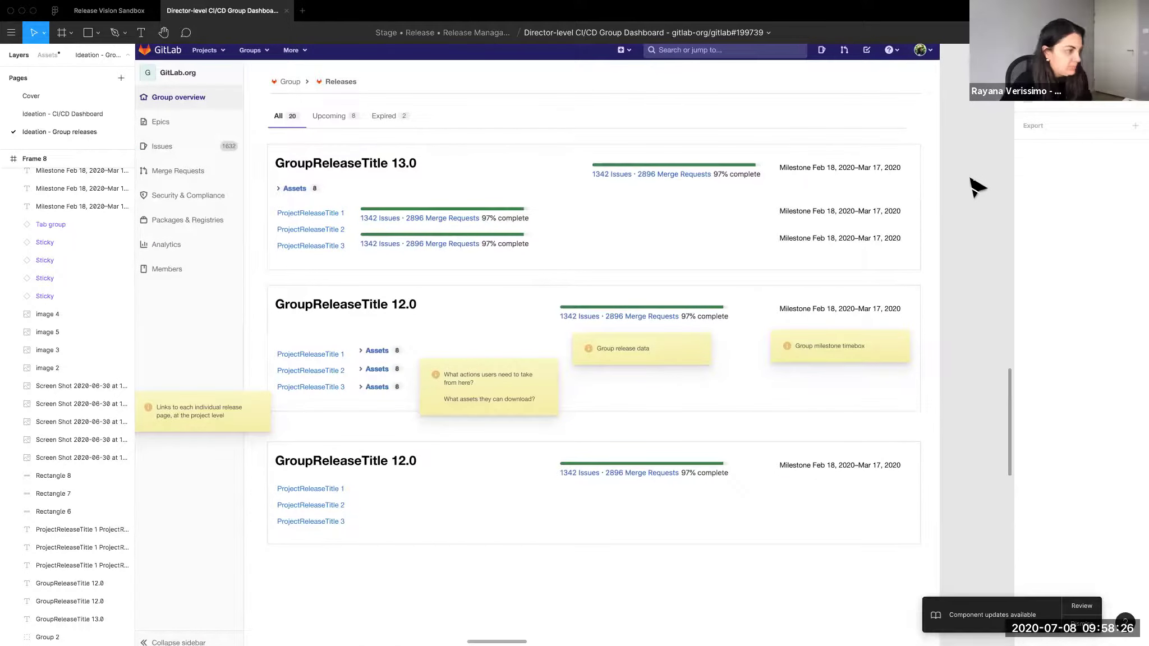
key(super+backslash)
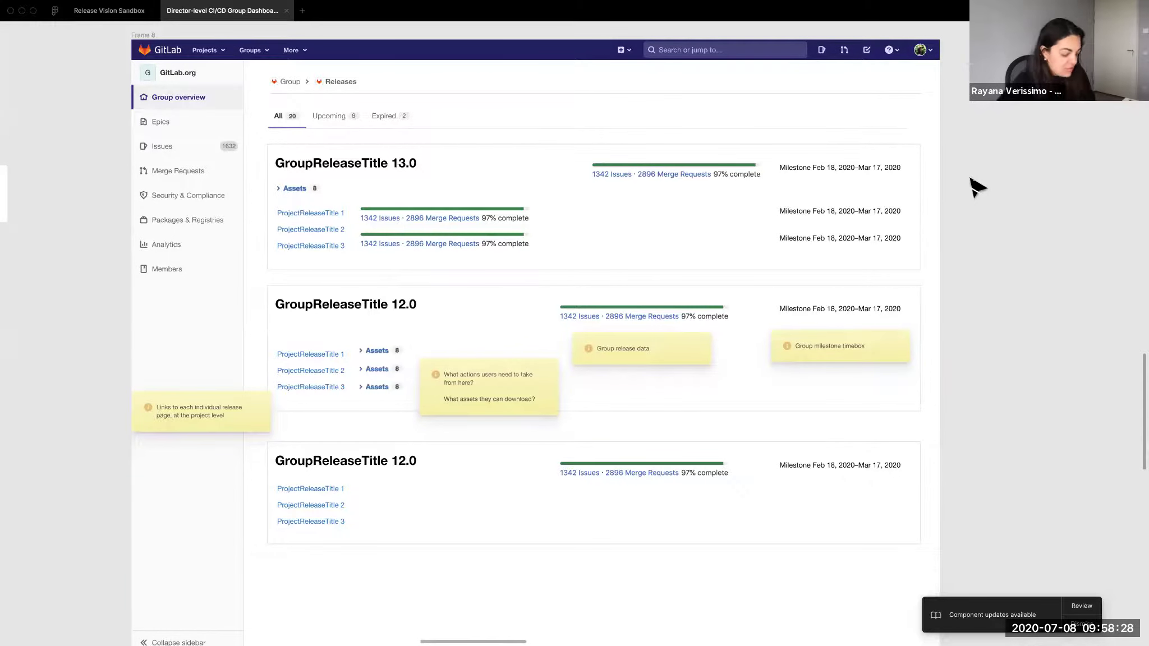
key(super+backslash)
- Start a comment beside GroupReleaseTitle 13.0's ProjectReleaseTitle 3 with the lines "Created by?" and "Specify a release manager"
key(c)
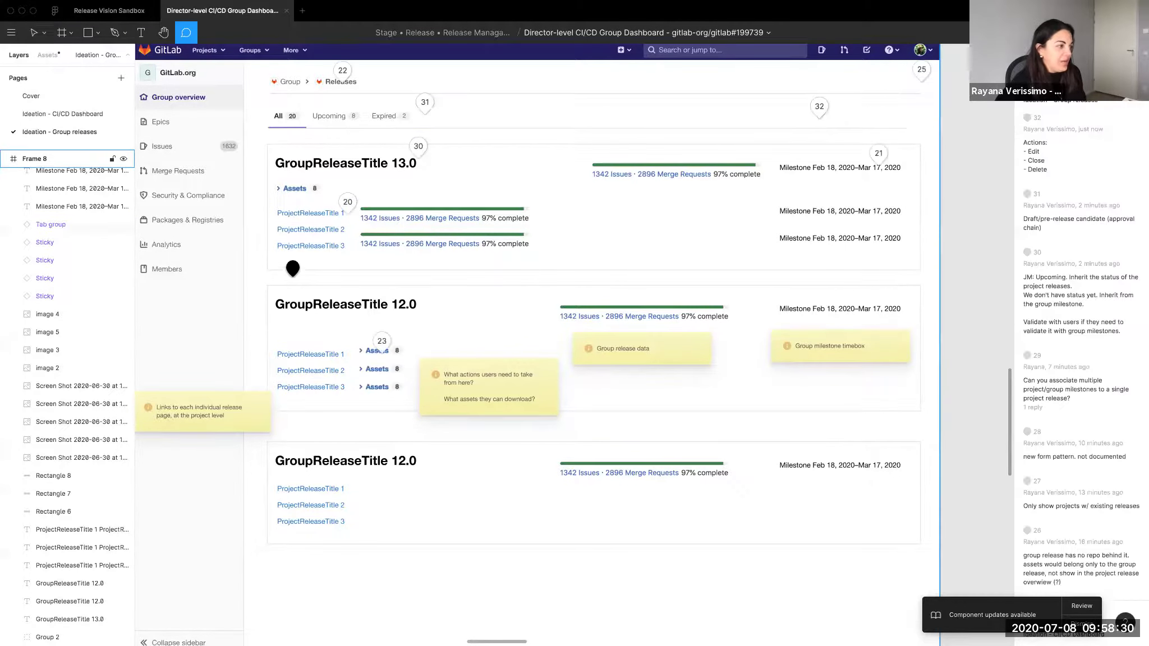
click(274, 255)
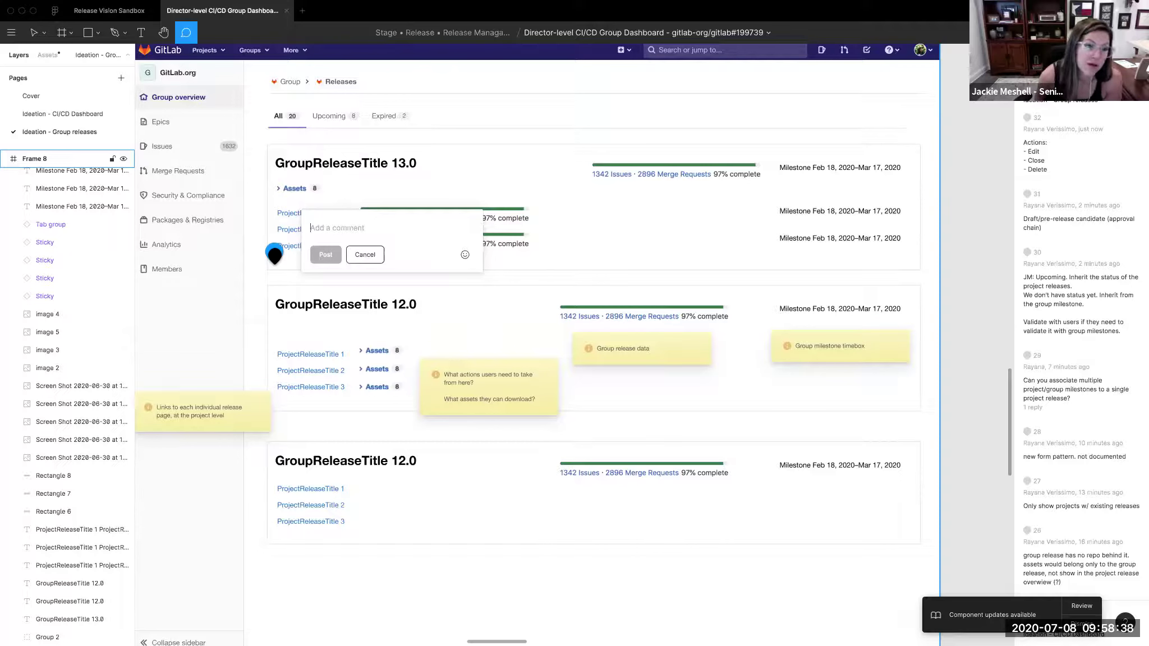
text(Created by?)
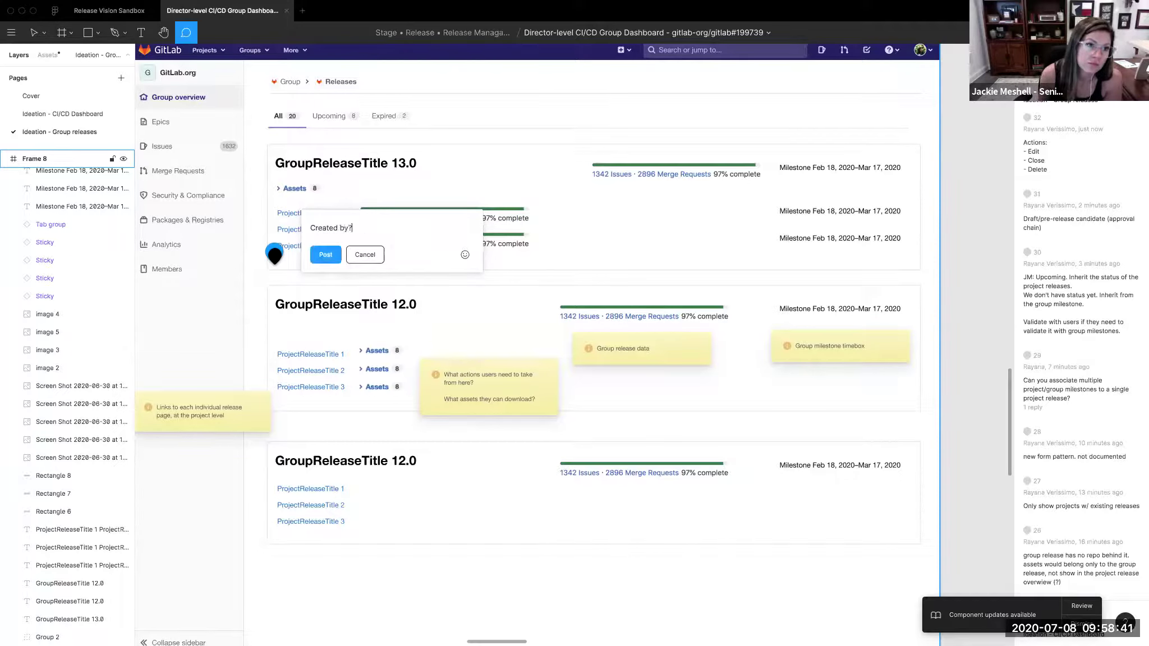
key(shift+Return)
text(Spe)
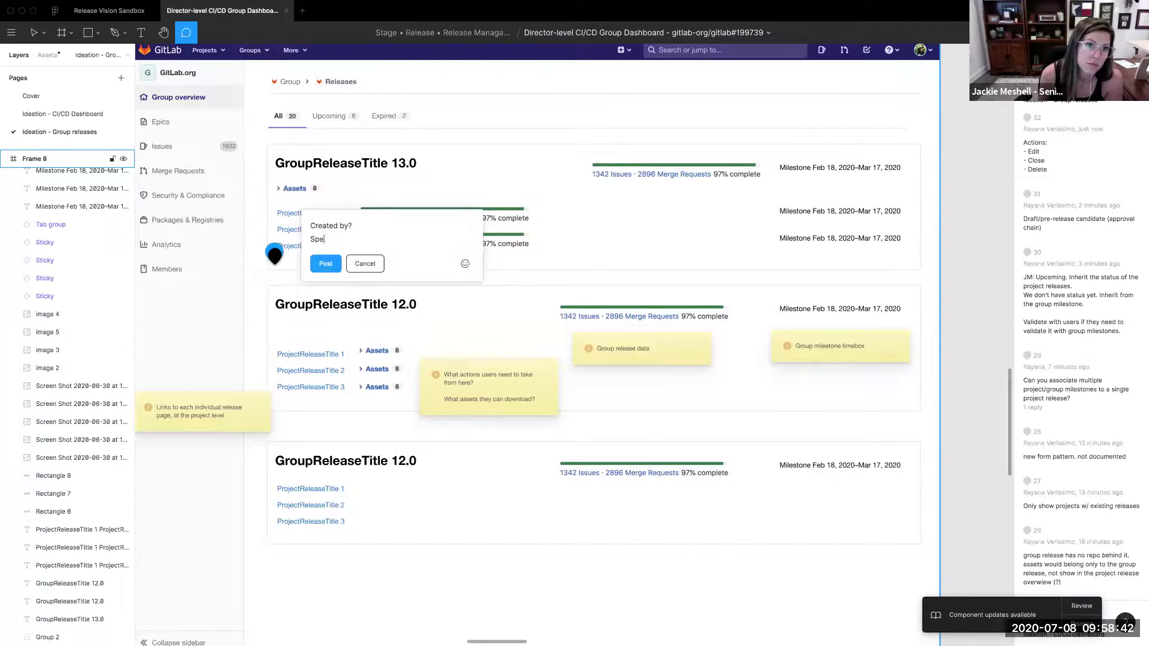
text(cify a release manager)
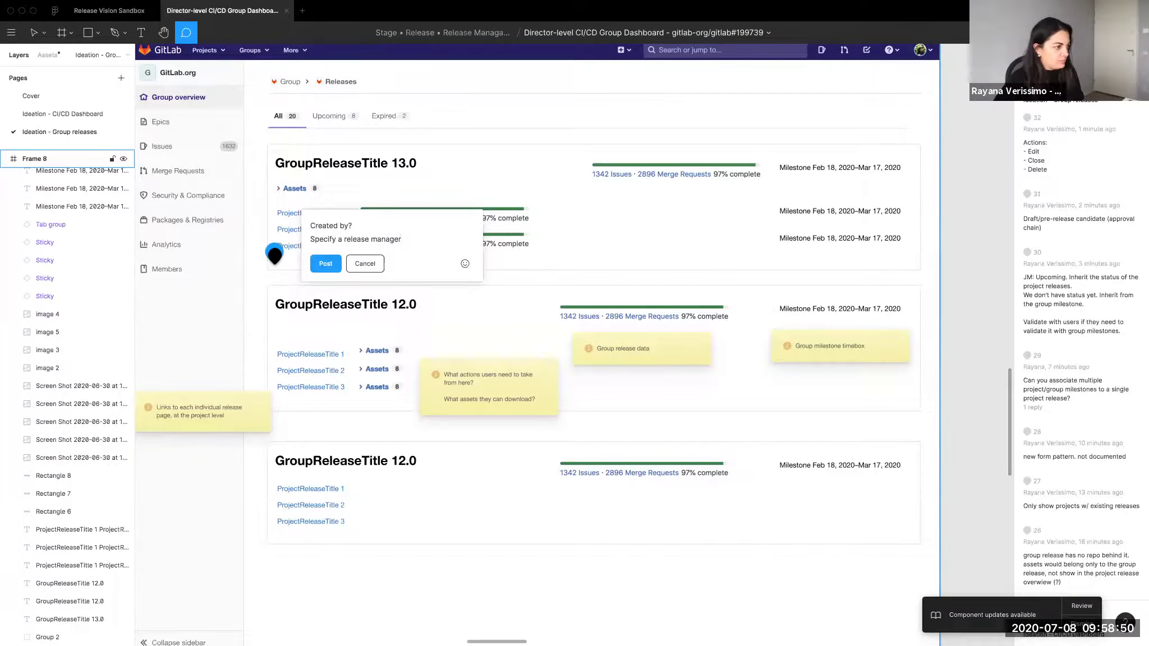
- Extend the draft's second line with ". Who owns this release.", post the comment and leave comment mode
text(. Who own)
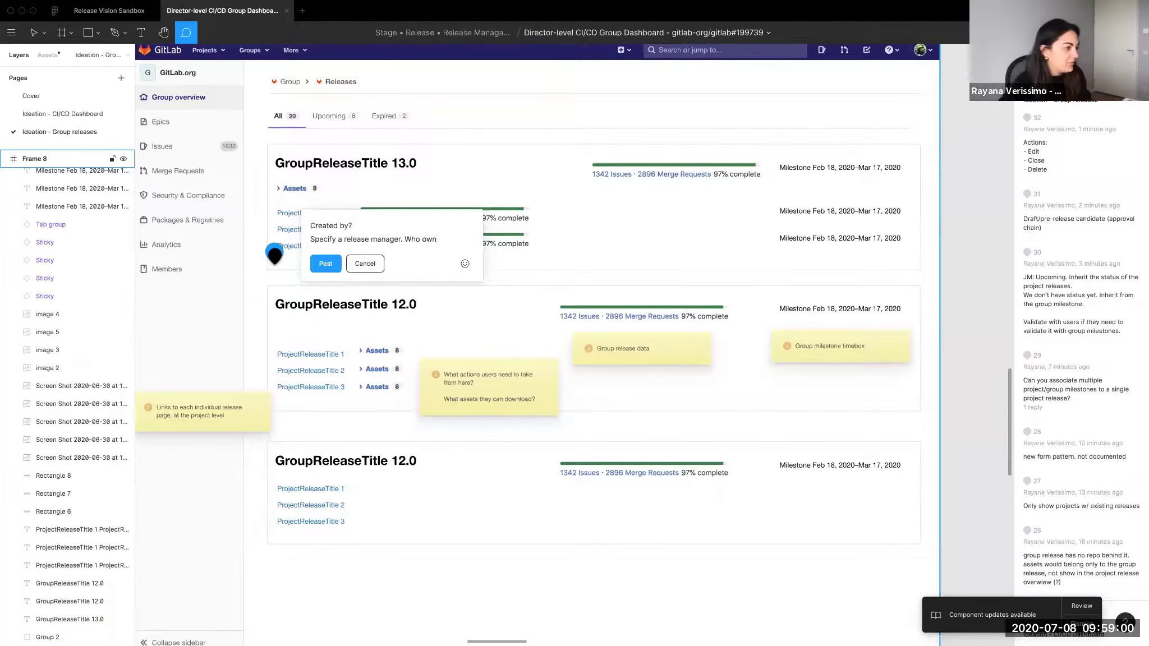
text(s this )
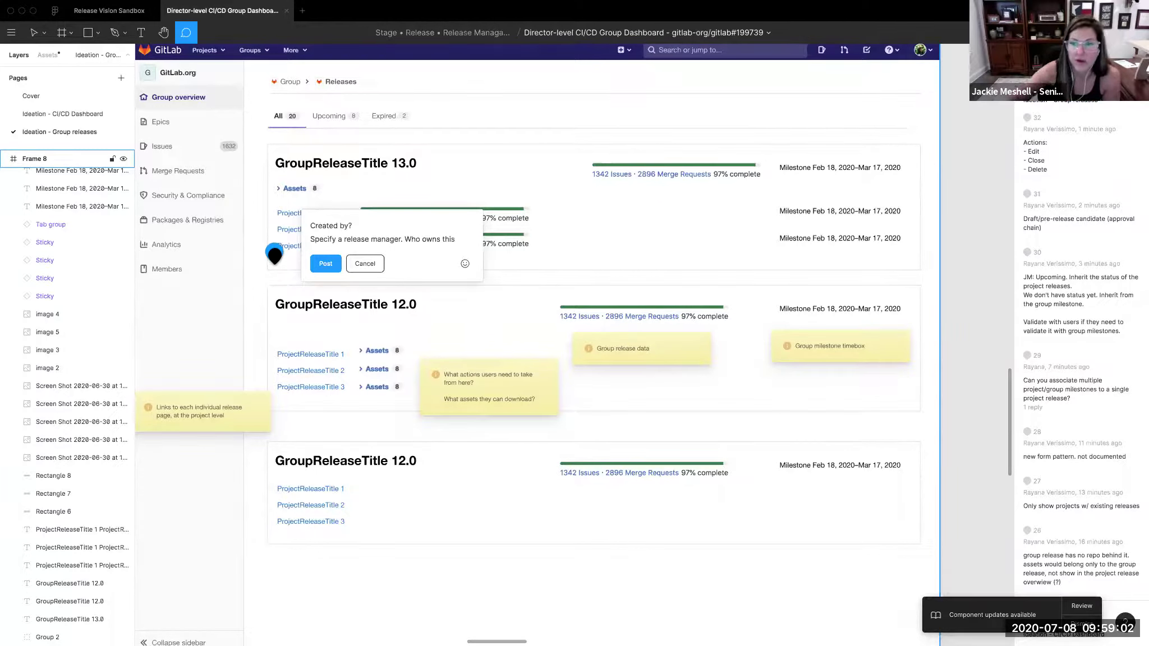
text(release.)
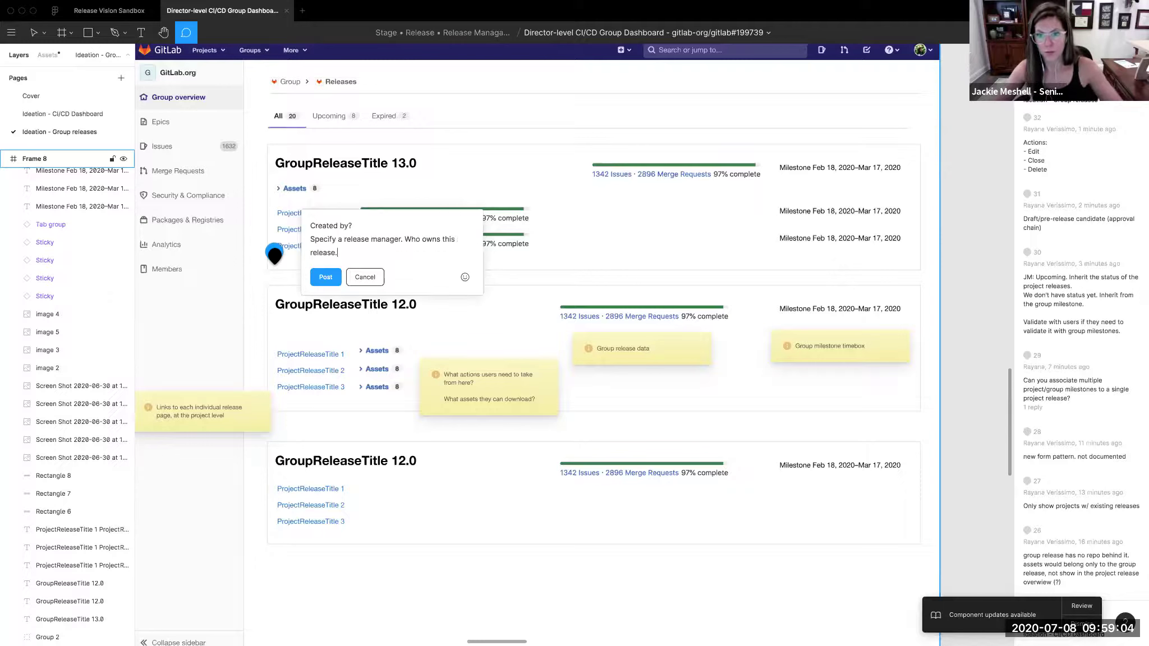
click(323, 283)
click(43, 33)
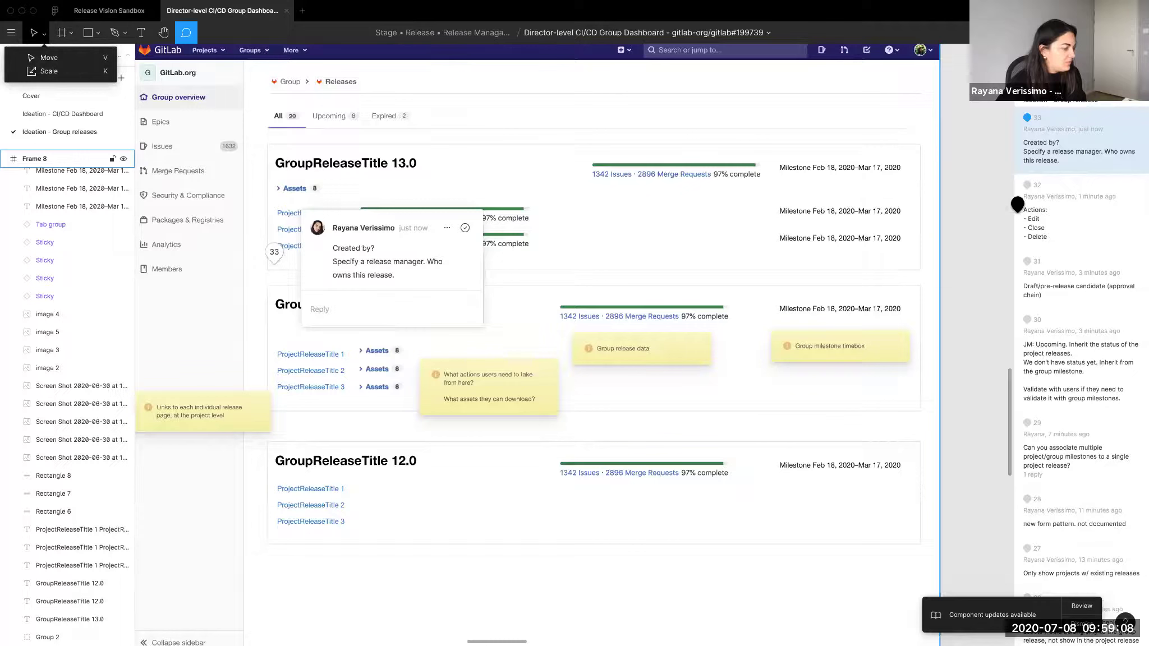
key(Escape)
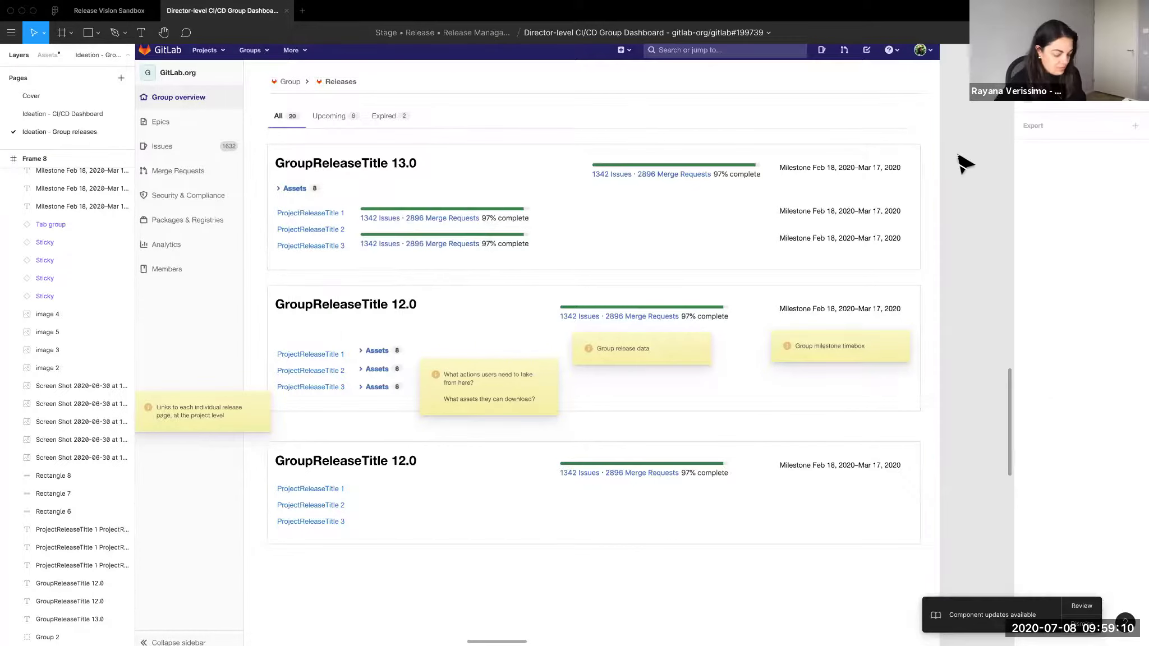
- Hide the editor interface and examine the group Releases mockup together with its surrounding frames
key(super+backslash)
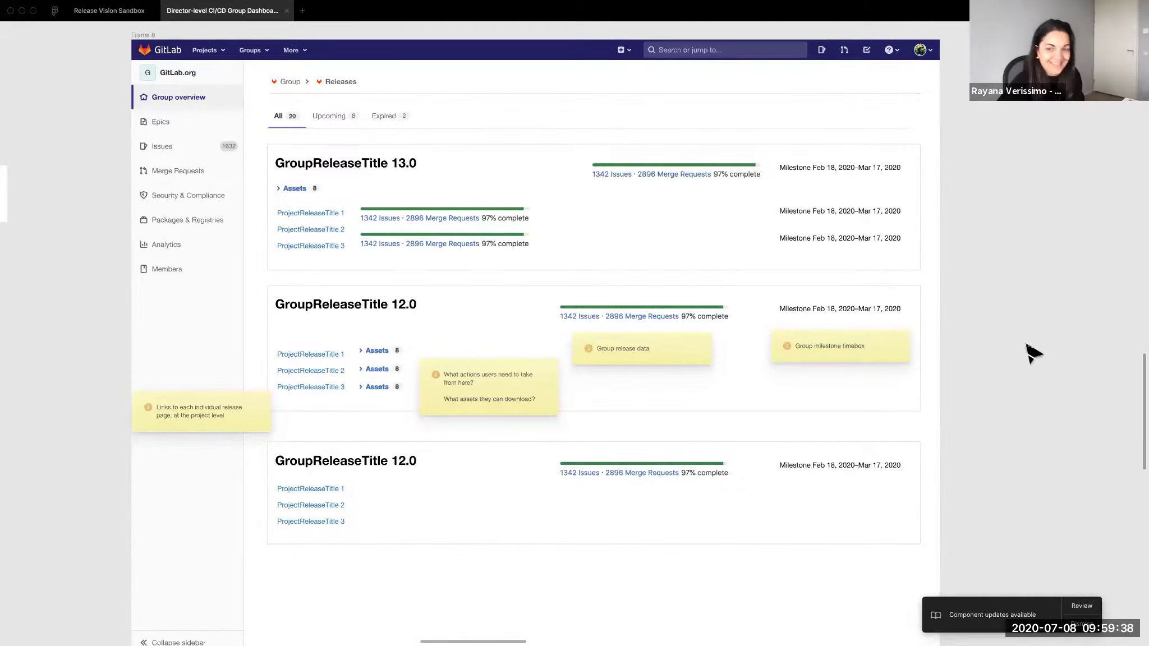
key(super+minus)
key(super+minus)
scroll(564, 343, up, 5)
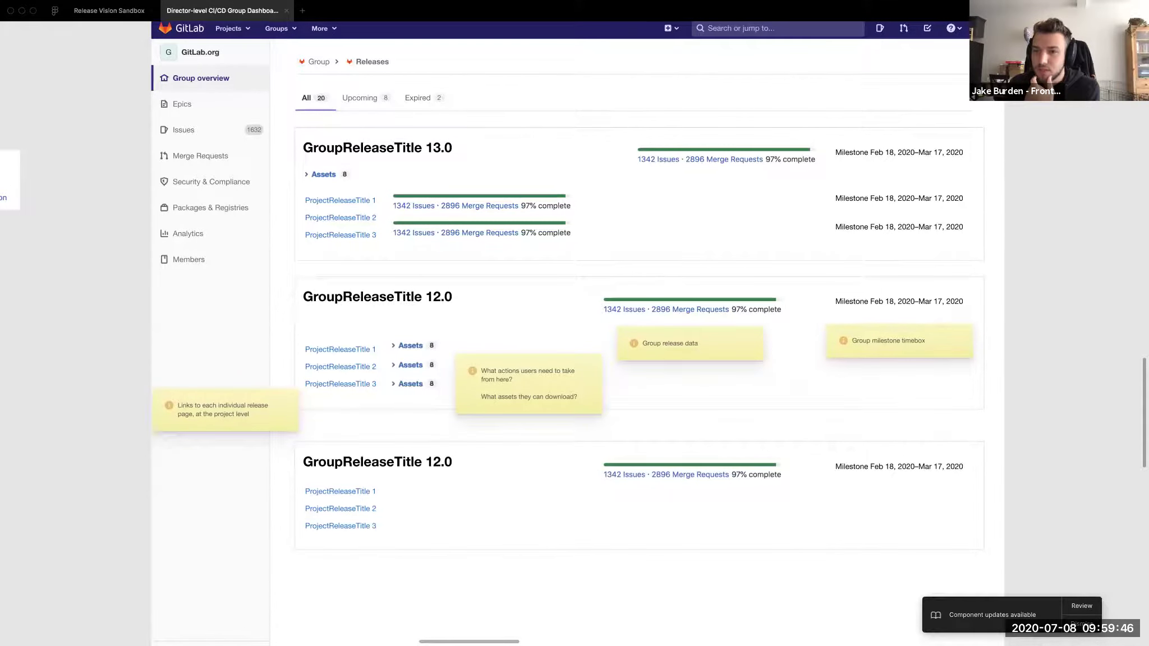
scroll(1011, 379, up, 1)
scroll(1011, 379, right, 1)
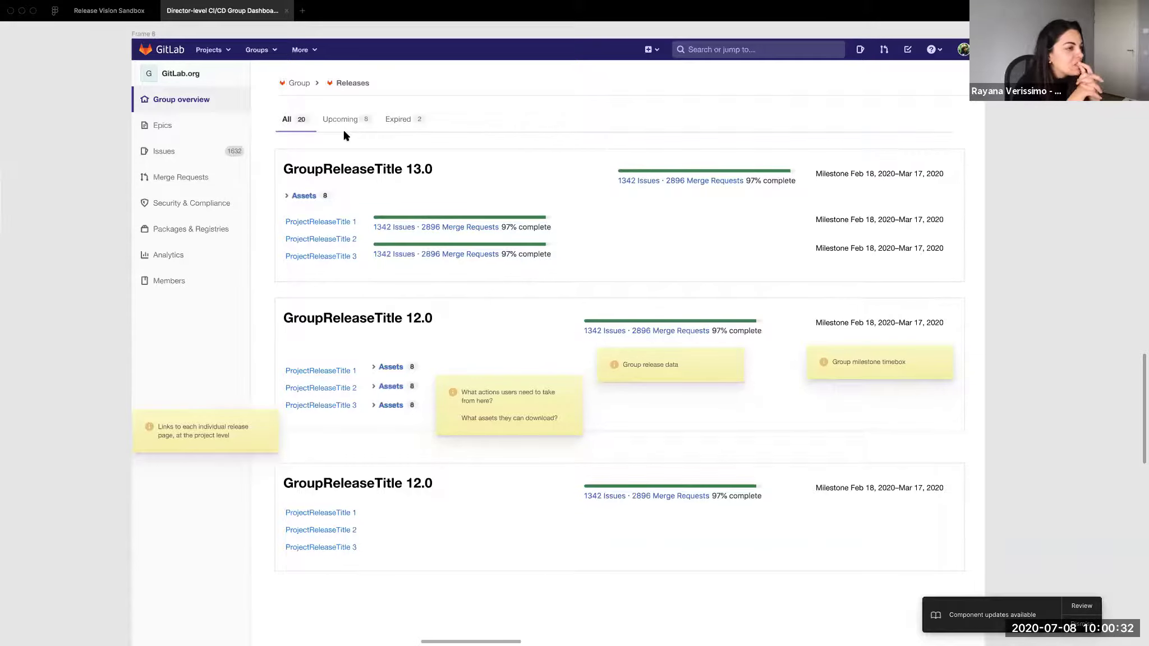
scroll(344, 135, down, 10)
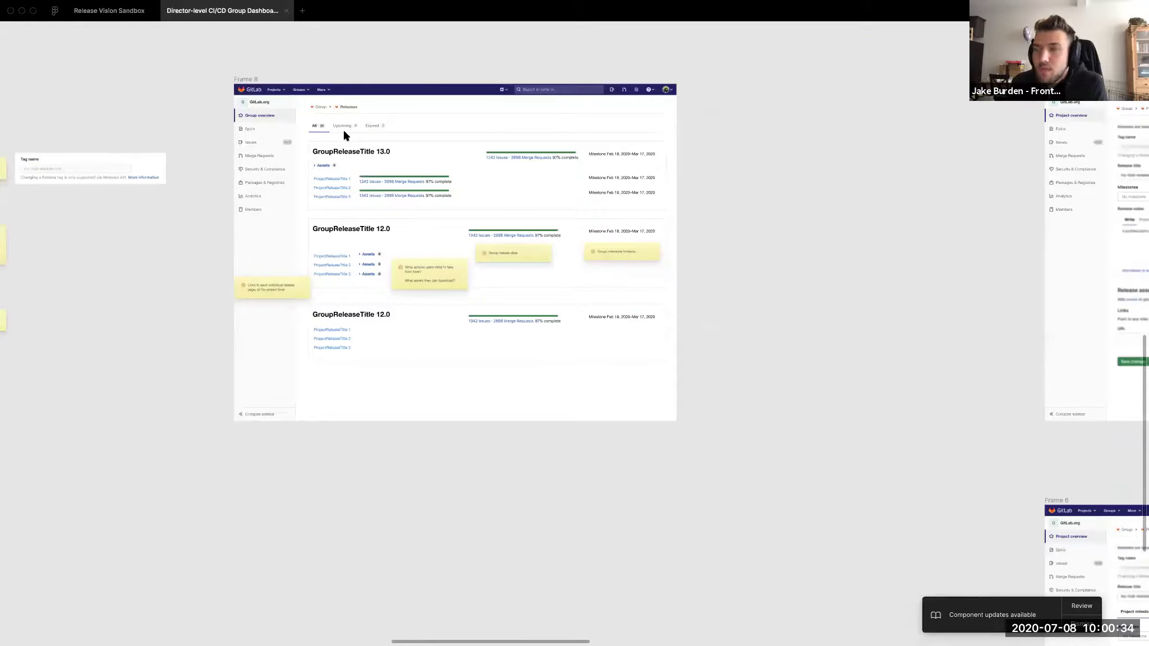
scroll(344, 136, left, 10)
scroll(344, 135, up, 5)
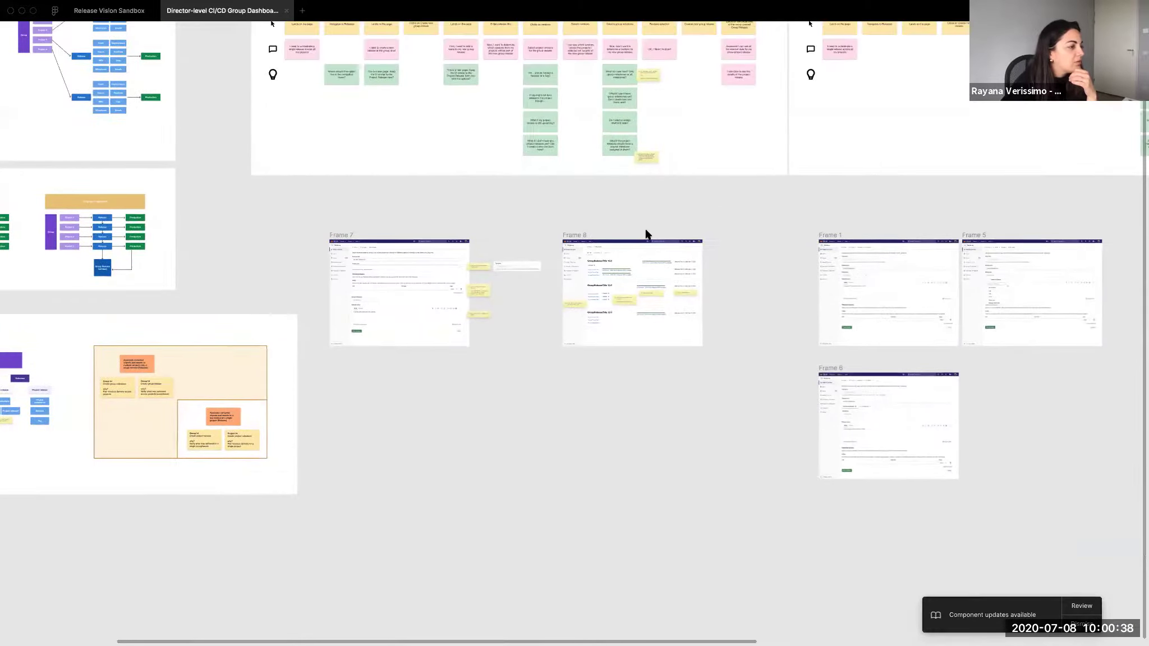
scroll(647, 233, up, 10)
scroll(647, 234, down, 8)
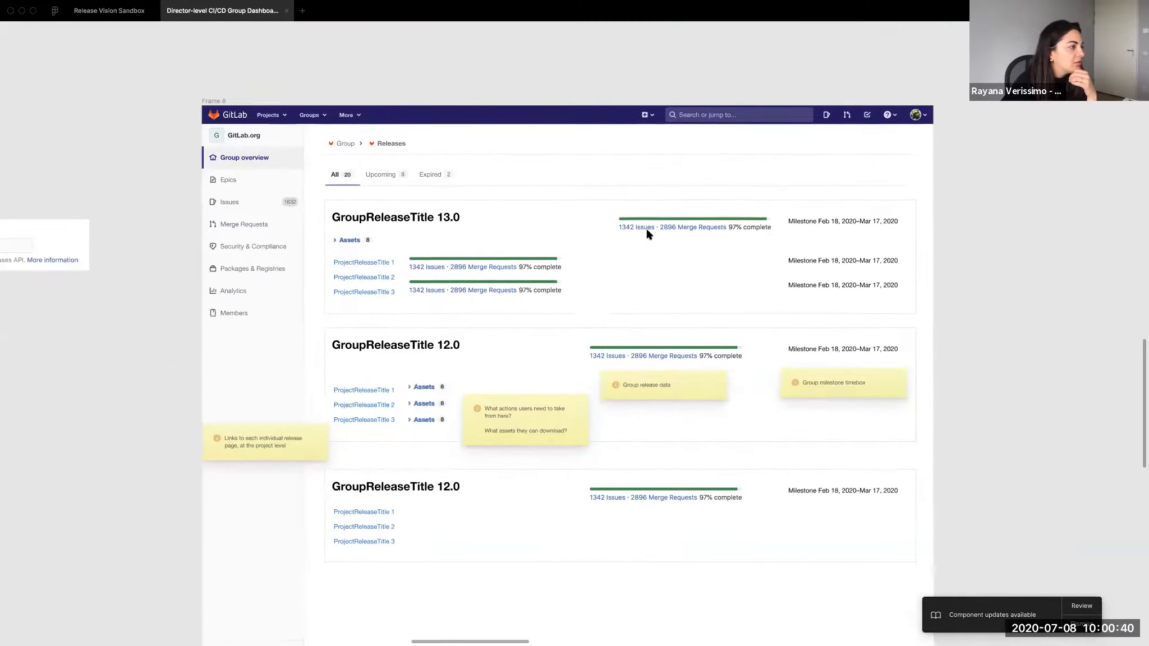
scroll(648, 231, up, 2)
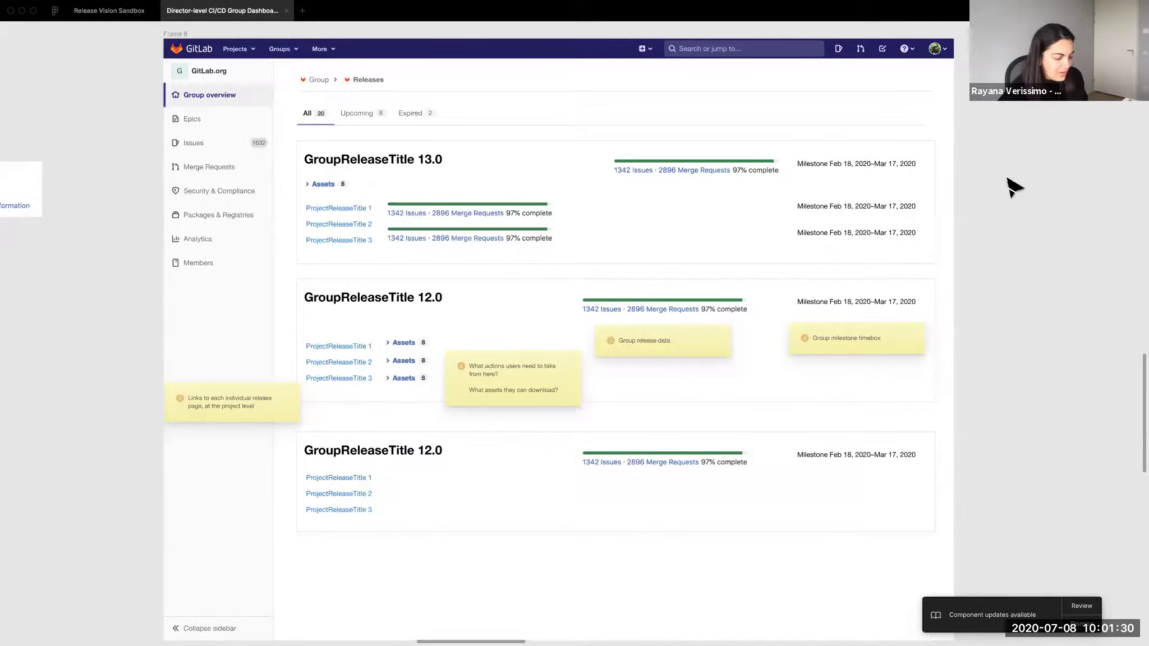
- Switch to Chrome and look at the release management UX epic and the GitLab.org group overview page
key(super+backslash)
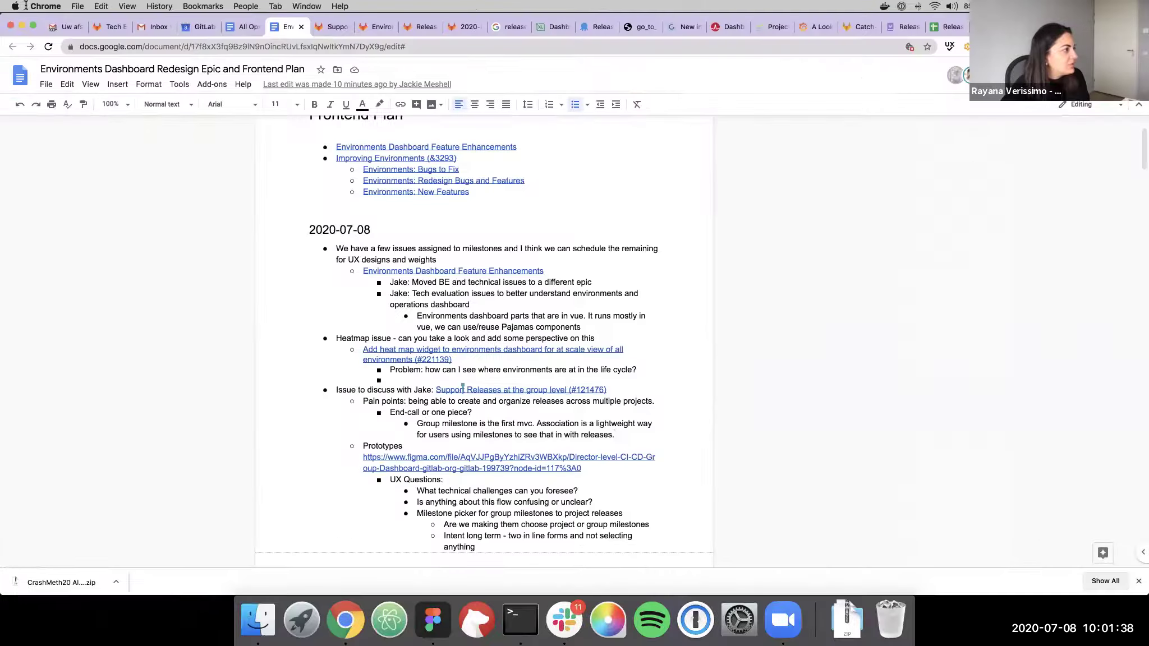
click(456, 27)
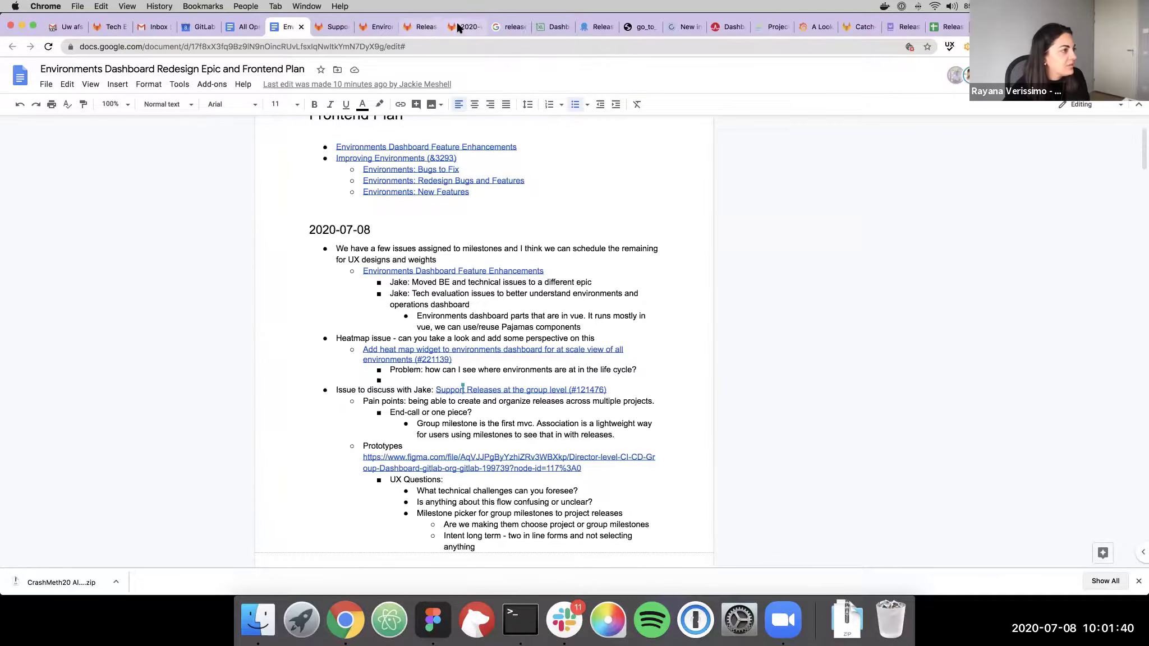
click(419, 28)
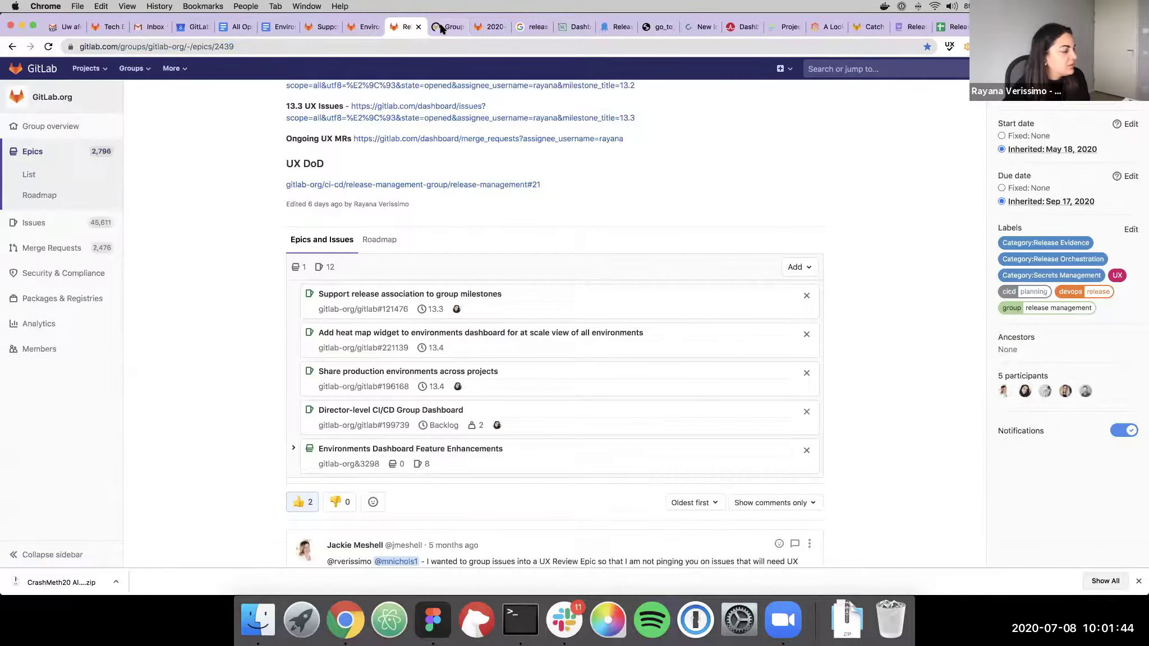
click(447, 27)
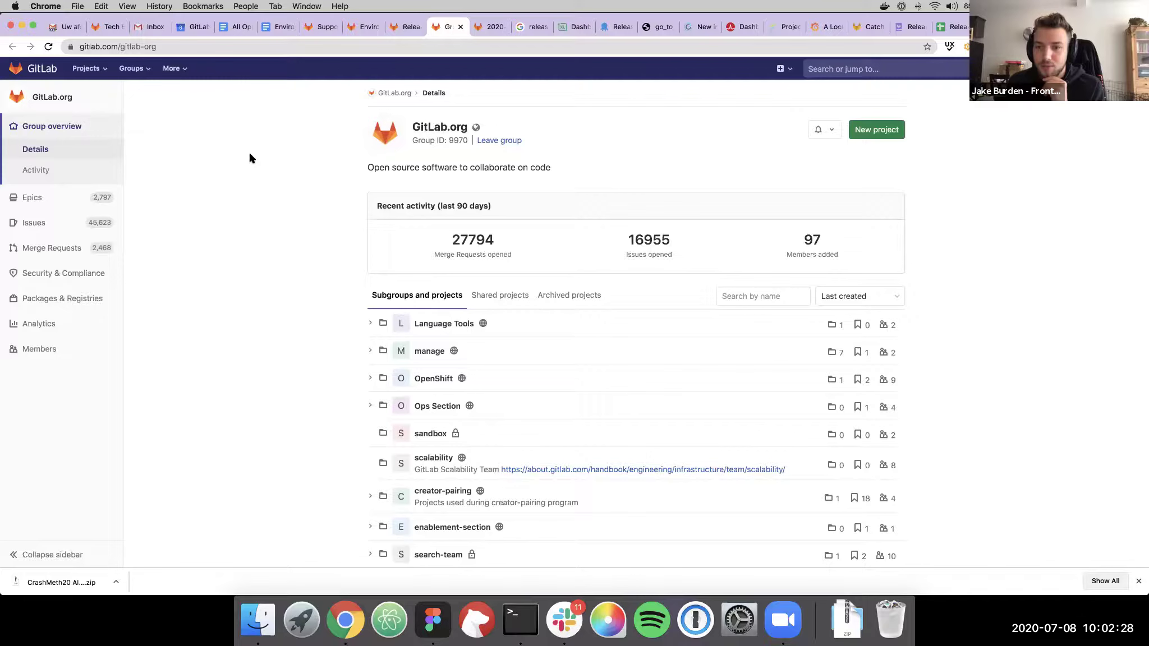
click(409, 32)
click(451, 27)
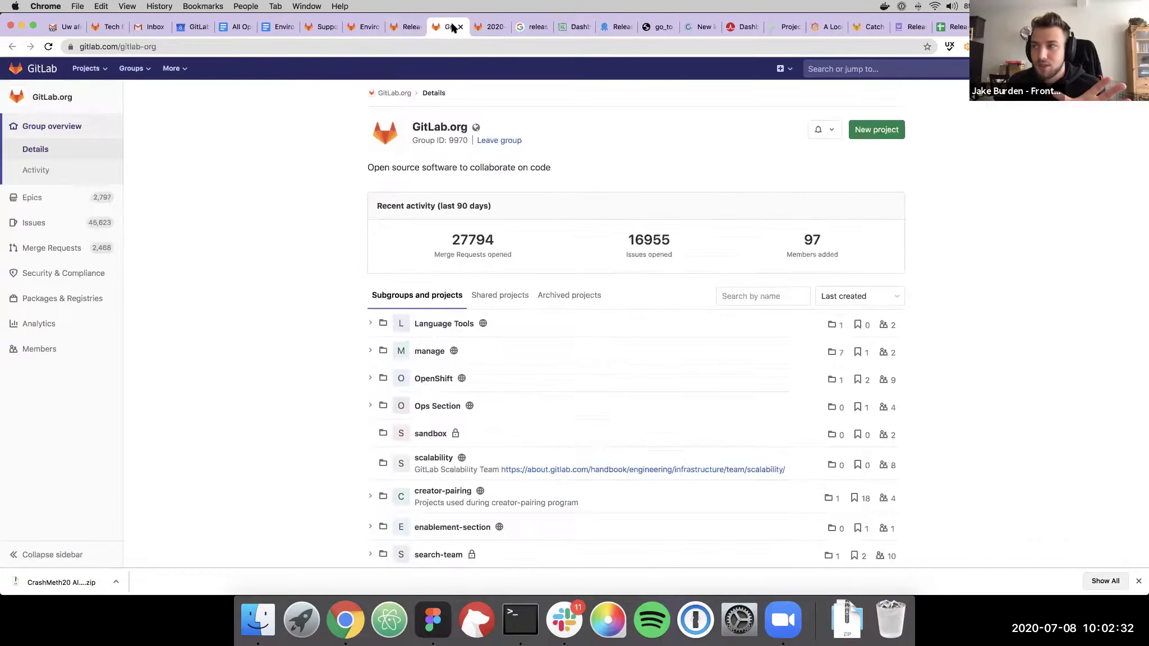
- Open the 2020-week-28.md file of the tasks project and show the browser's bookmarks bar
click(489, 27)
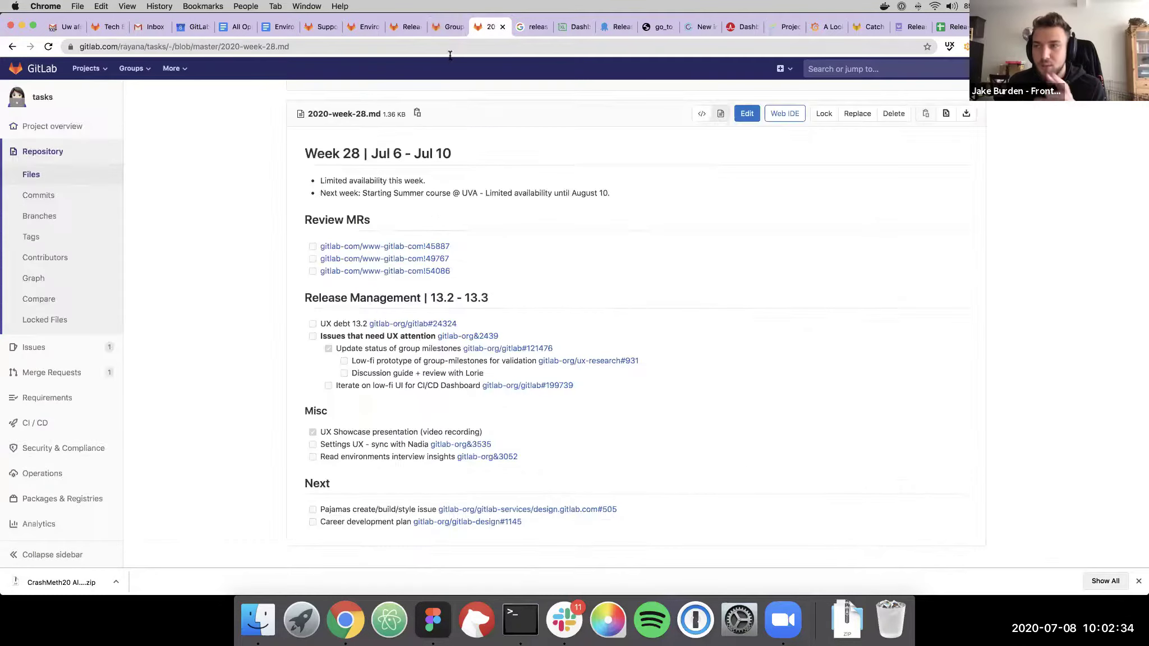
scroll(243, 121, up, 3)
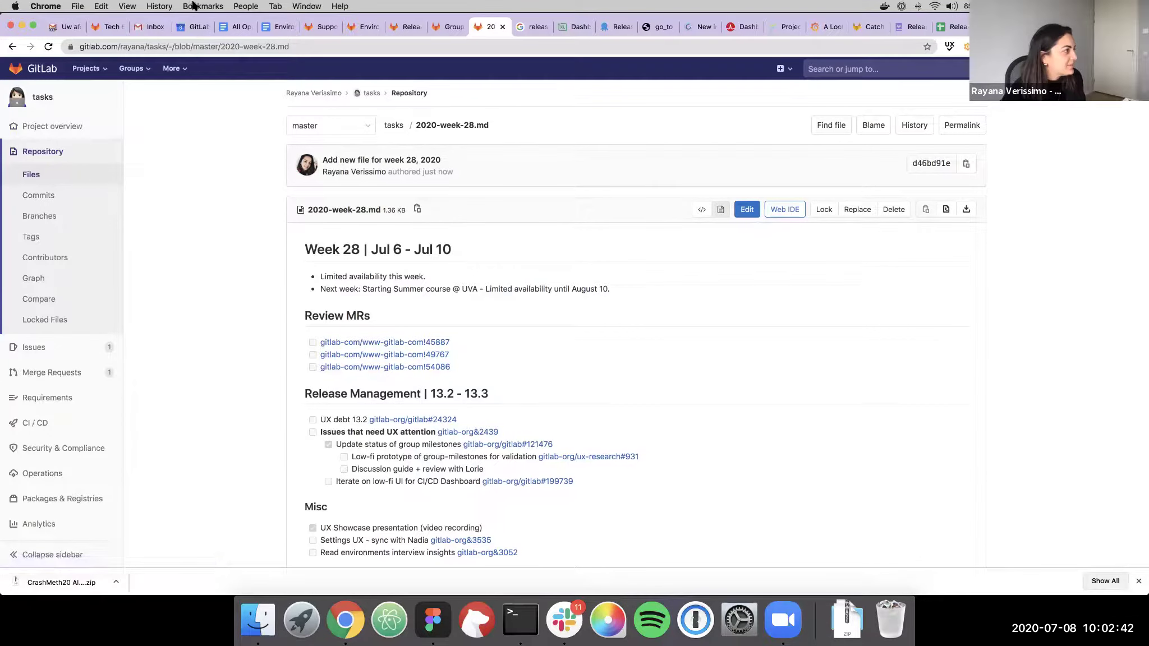
click(131, 7)
click(136, 20)
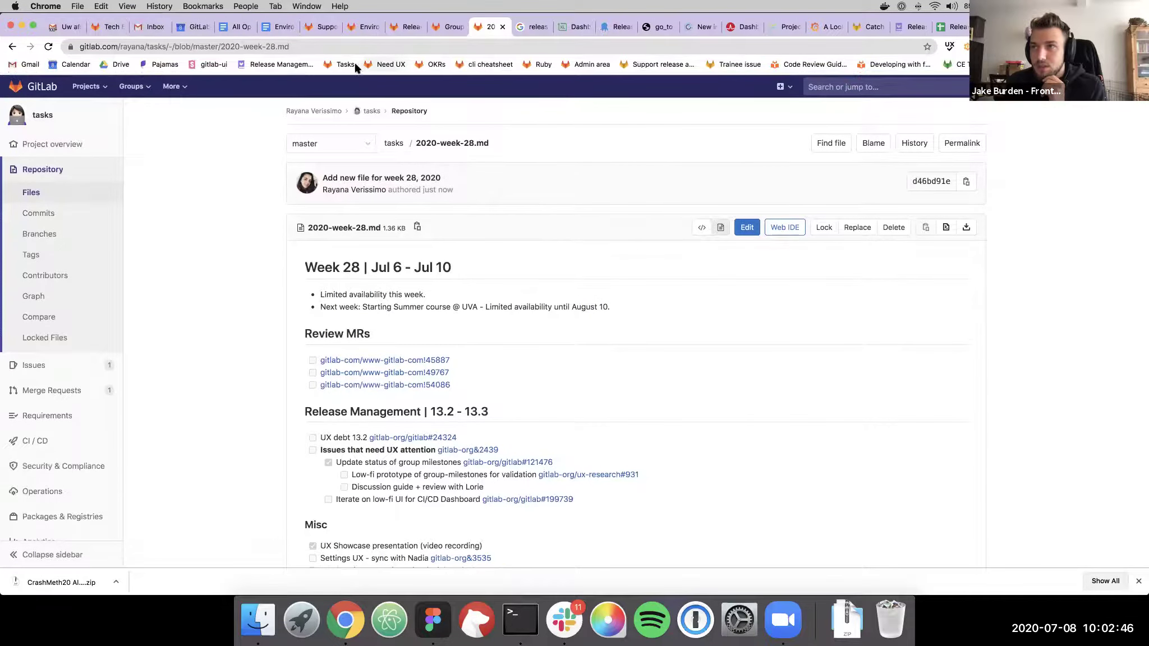
- Open the bookmarked minimal-ruby-app project in a new tab, dismiss the moved-project notice and examine its overview header
super+click(544, 64)
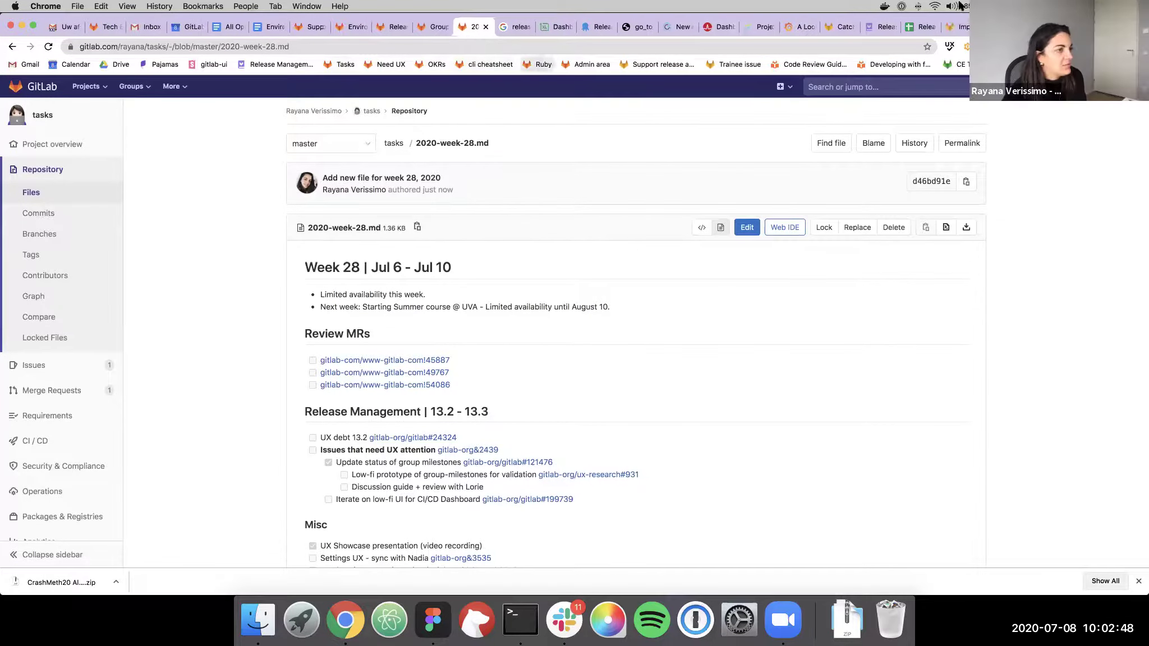
click(1100, 27)
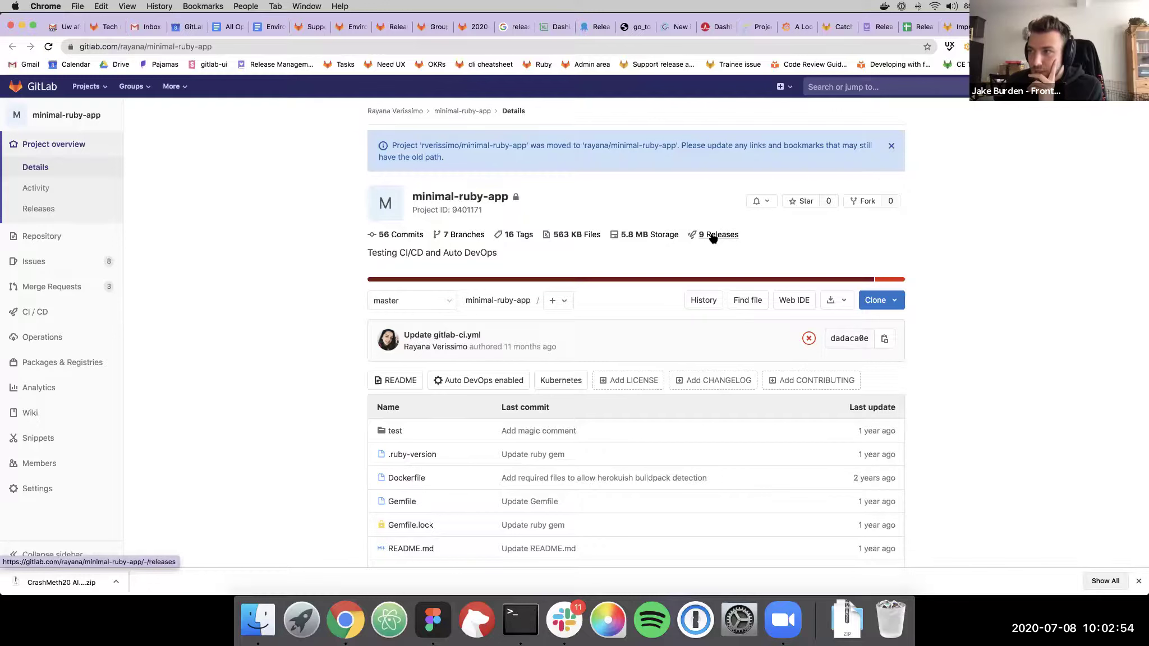
click(891, 145)
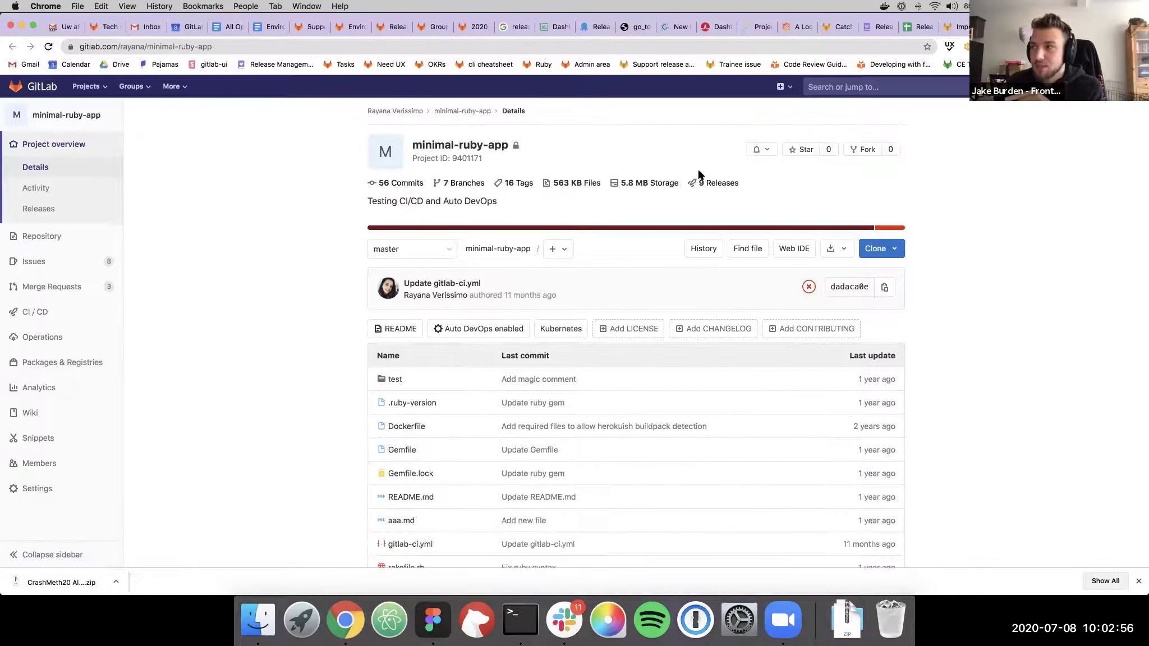
drag(701, 168, 769, 191)
click(769, 191)
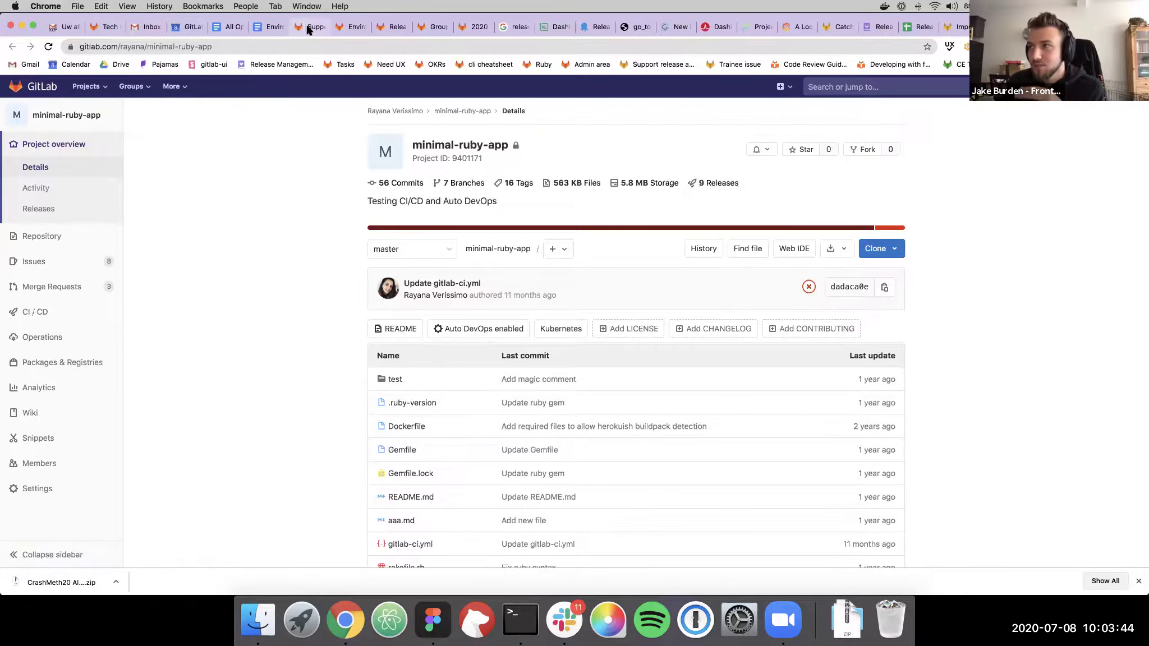
- Place the minimal-ruby-app tab beside the GitLab.org group tab and compare the two overview pages
click(435, 32)
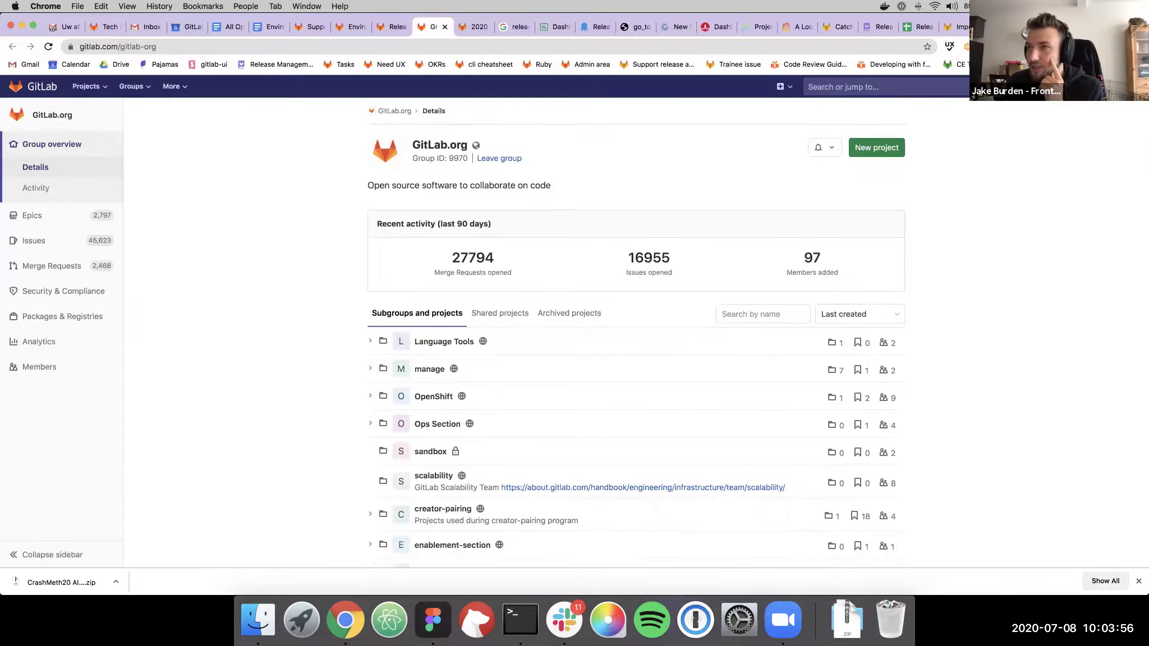
drag(560, 18, 462, 26)
click(437, 27)
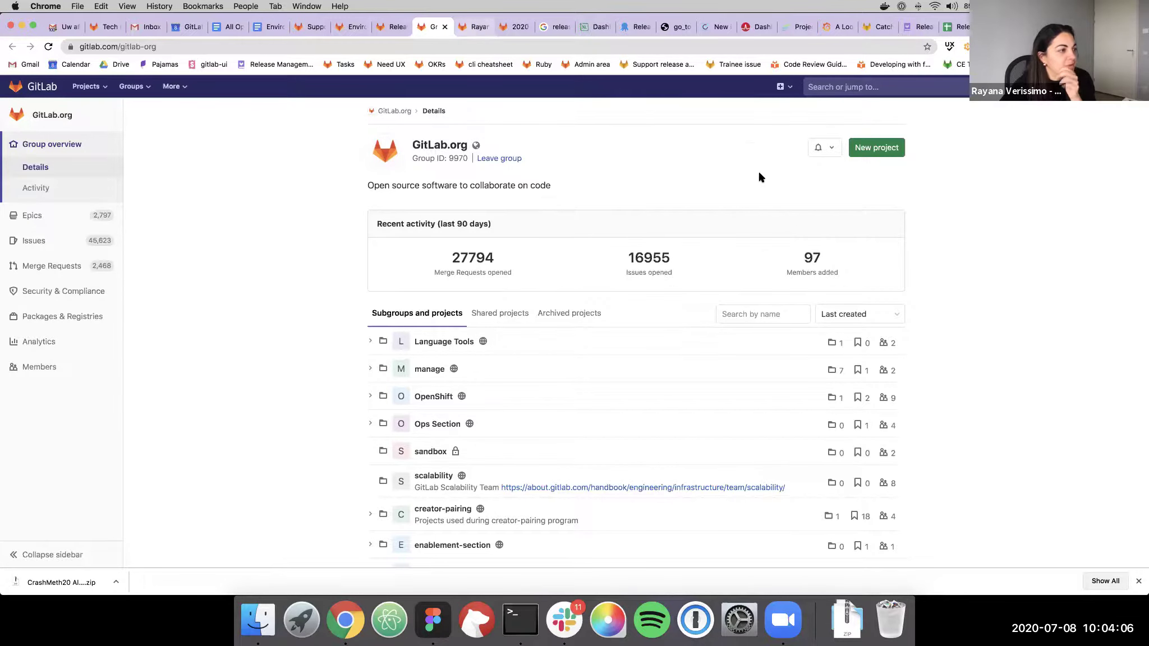
key(ctrl+Tab)
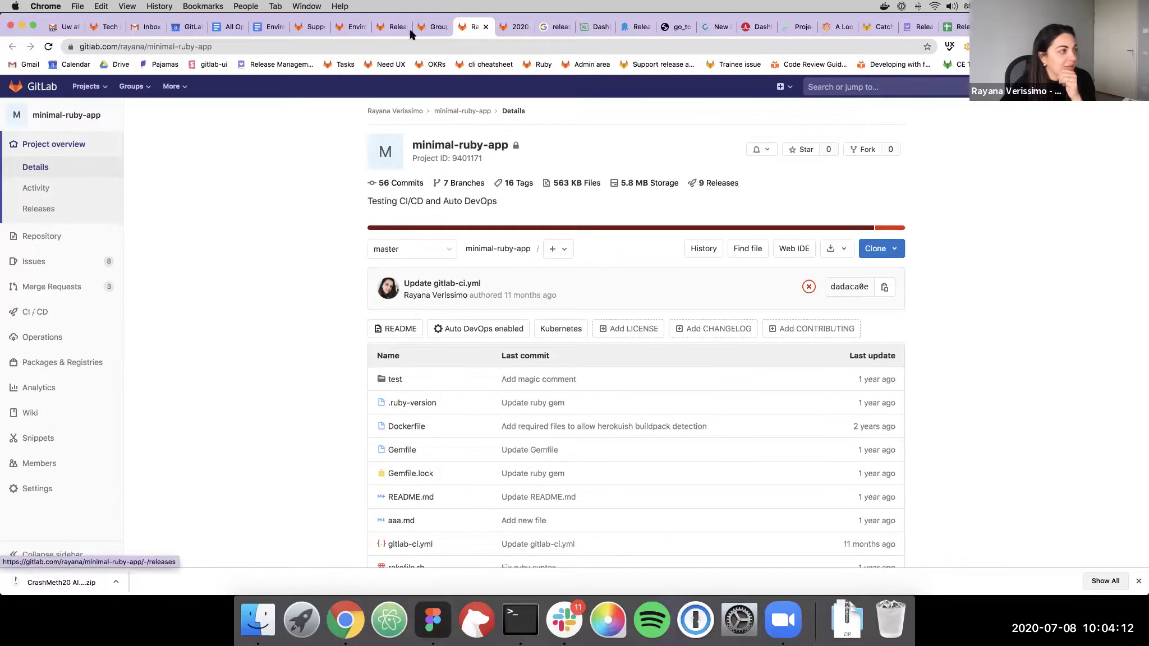
click(431, 27)
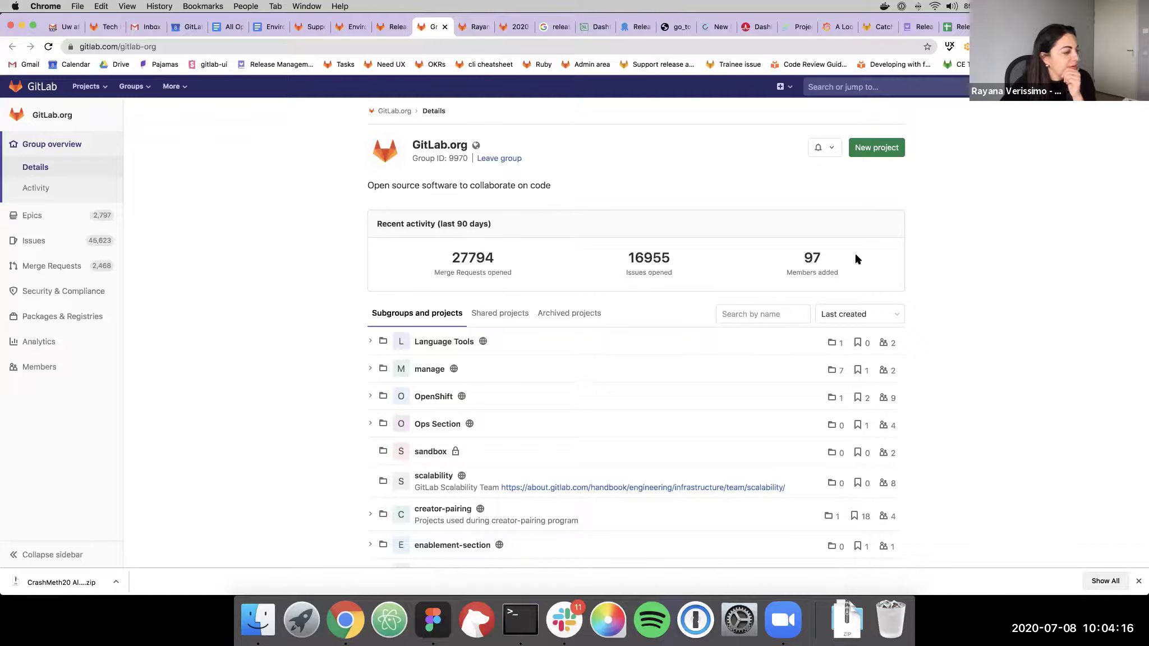
drag(377, 222, 424, 221)
click(840, 264)
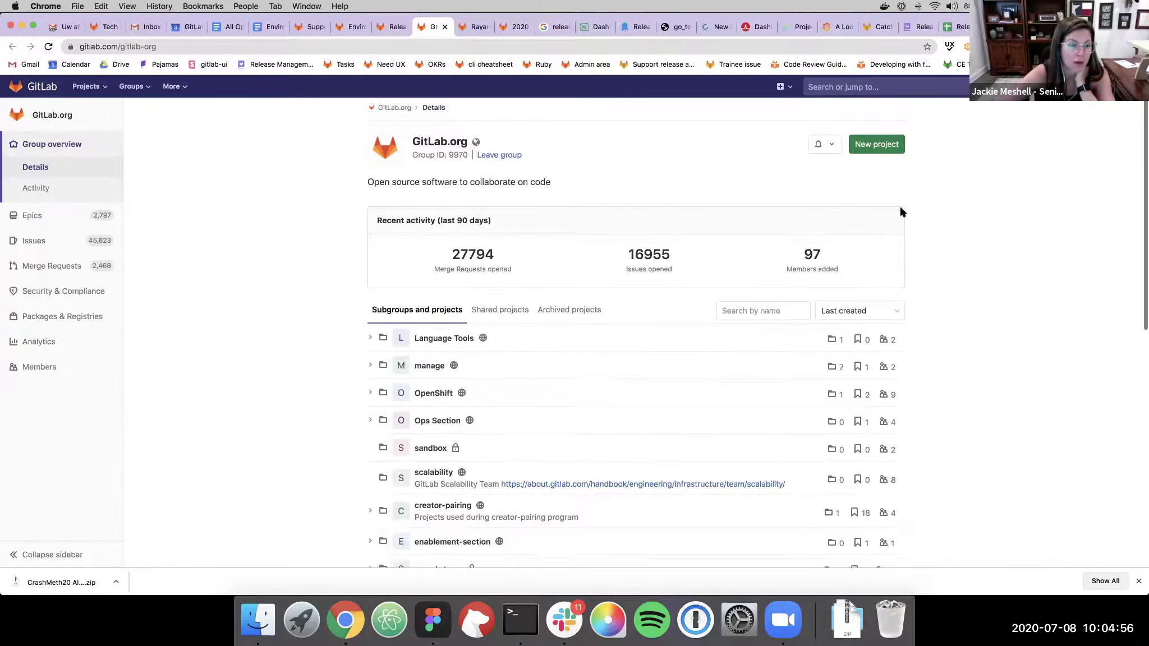
- Capture the GitLab.org group header and recent activity as a screenshot and place it below the group Releases mockup in Figma
key(super+shift+4)
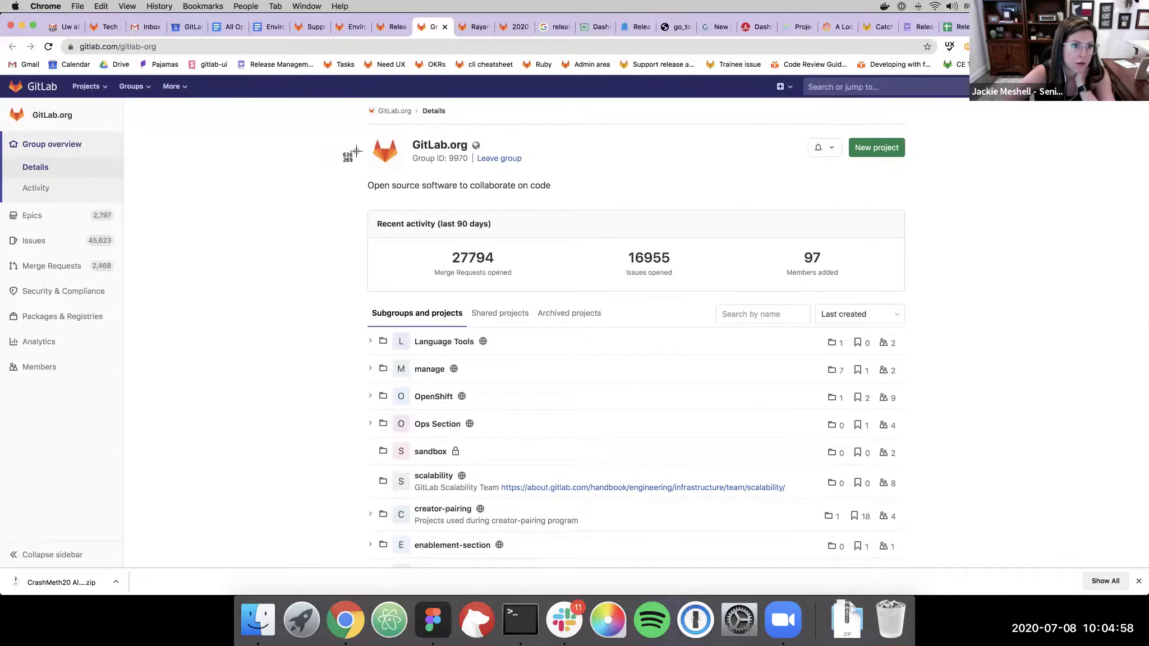
drag(346, 101, 920, 304)
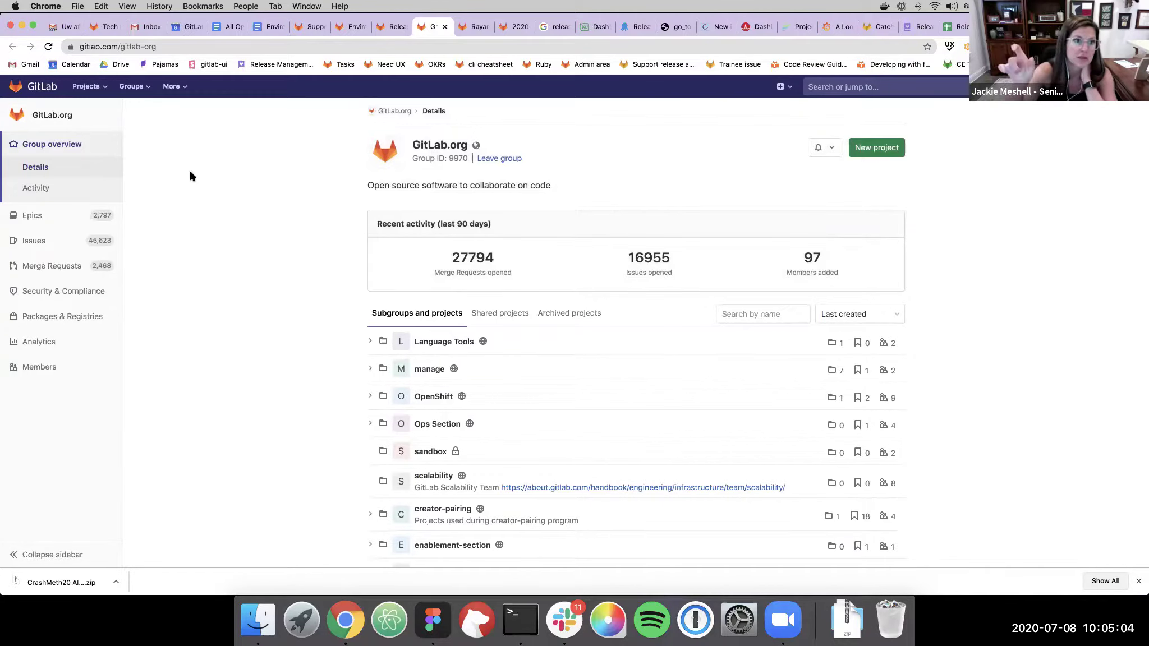
click(433, 620)
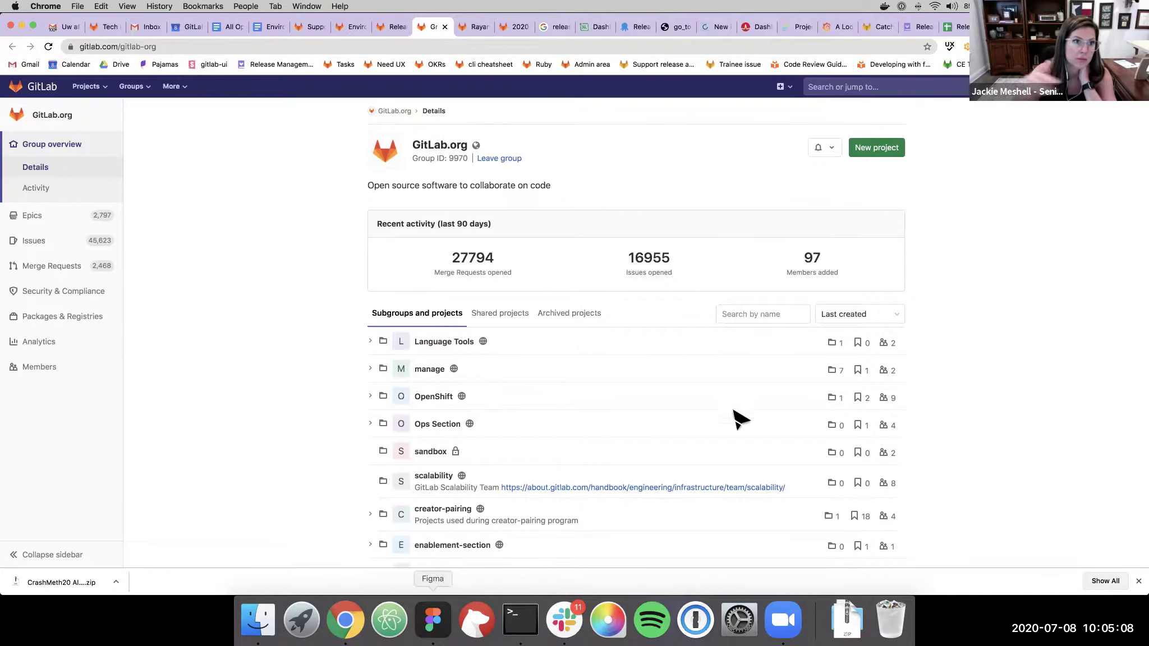
scroll(786, 383, right, 10)
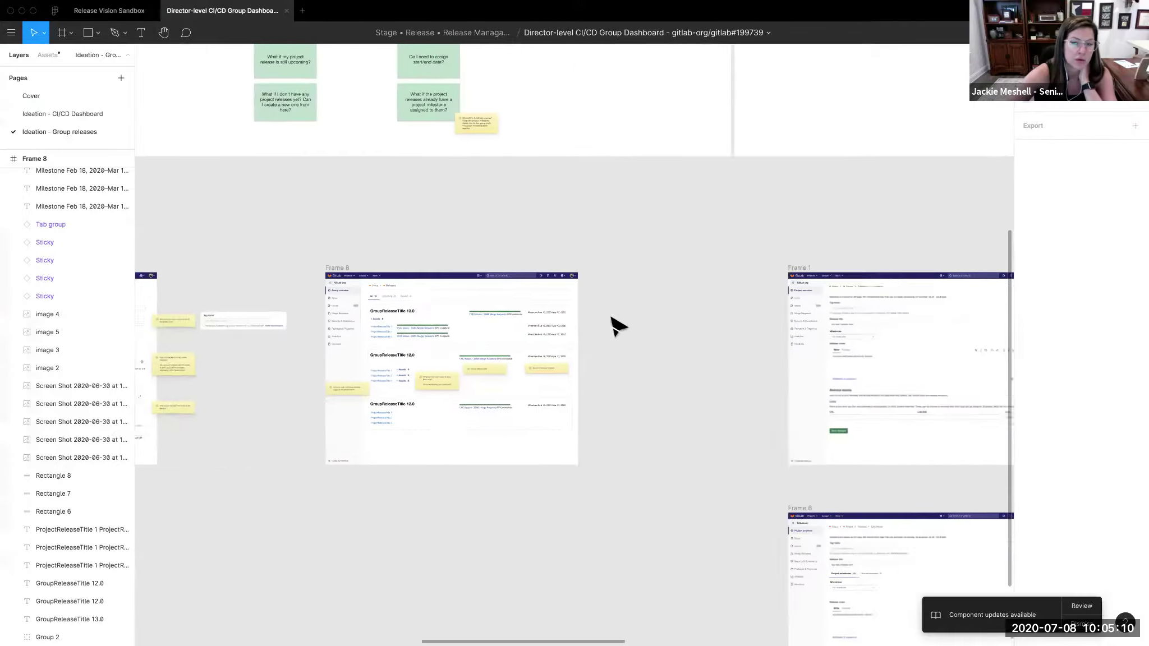
scroll(569, 346, down, 6)
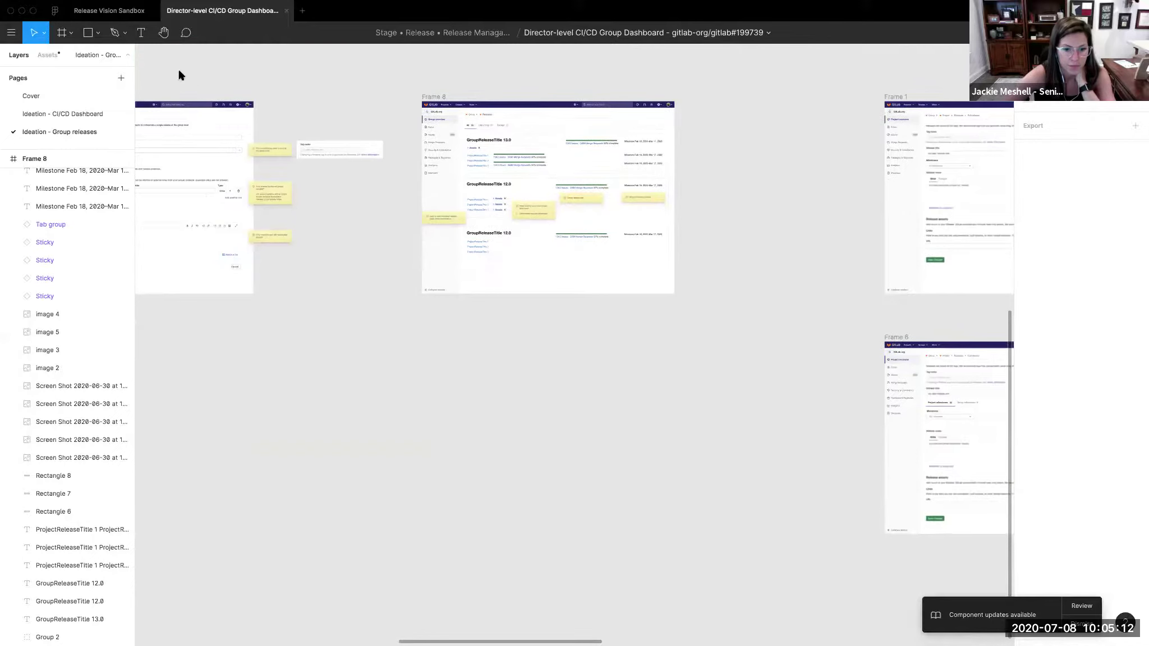
mouse_move(76, 7)
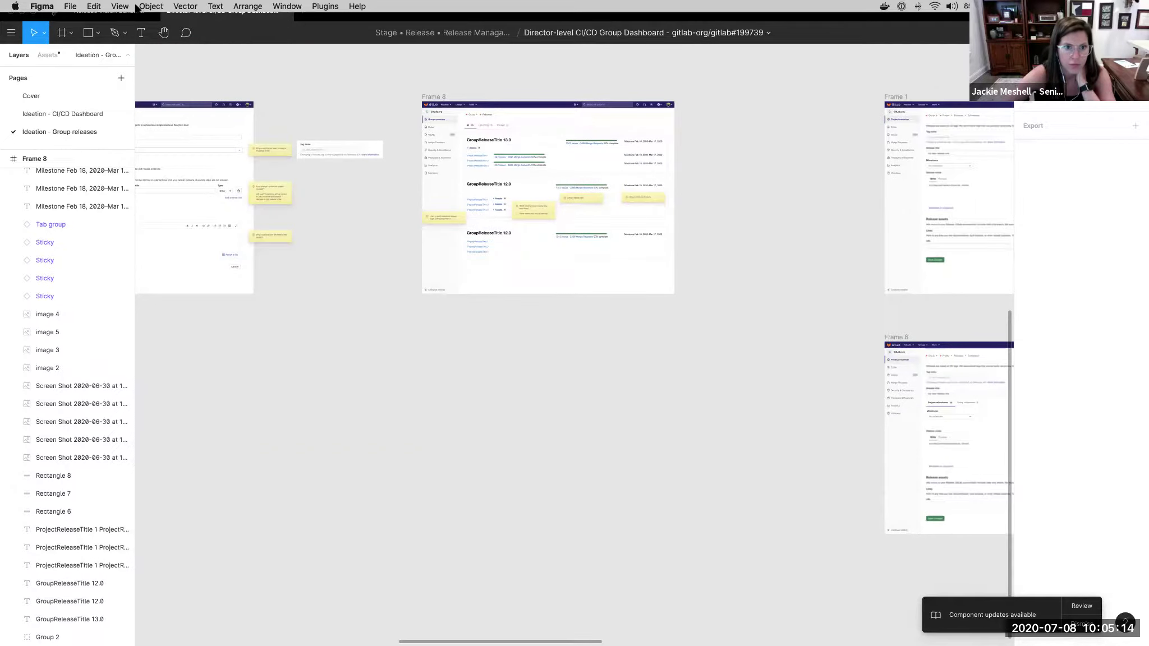
click(93, 6)
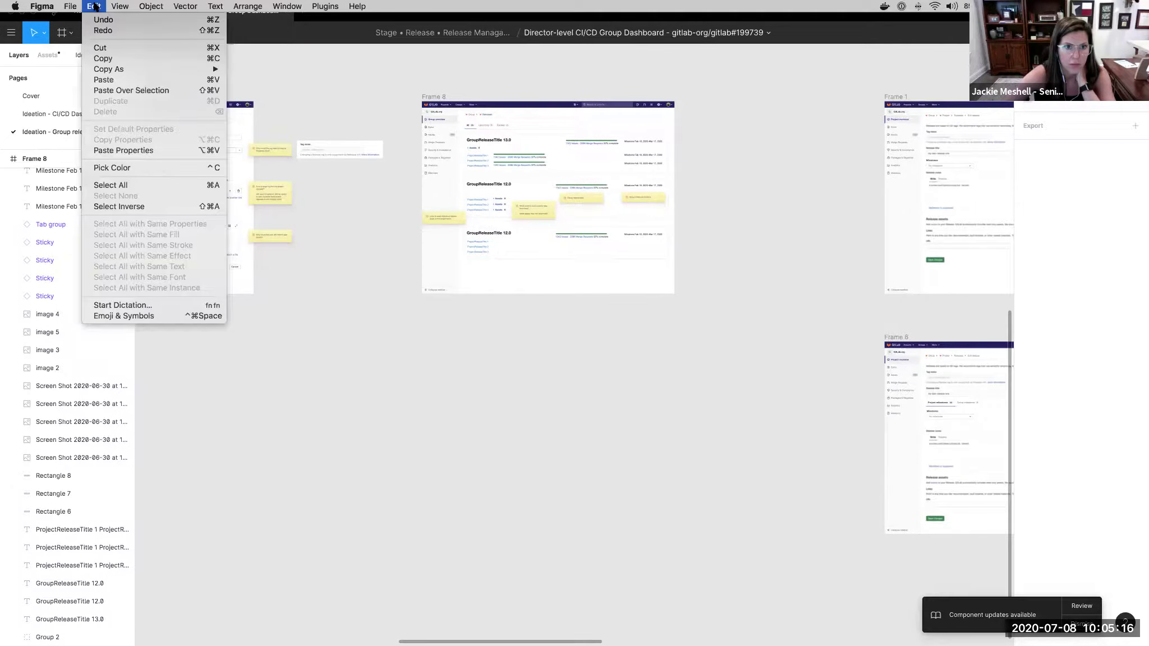
click(430, 459)
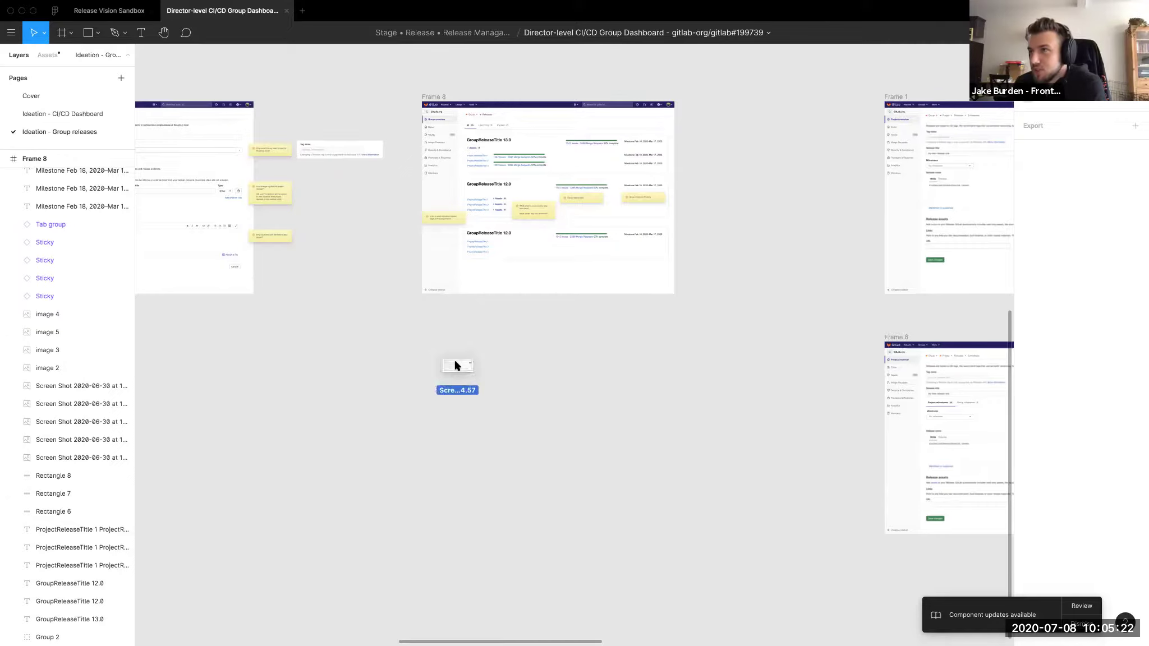
key(super+v)
drag(479, 353, 539, 364)
click(584, 513)
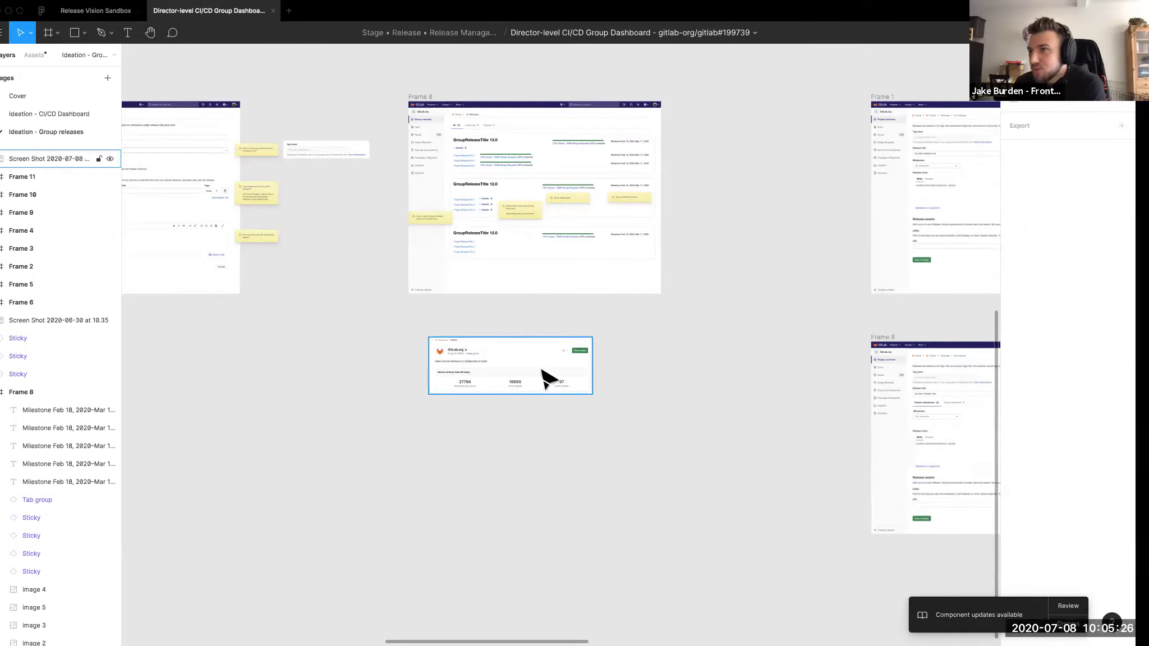
- Start a comment beside the Group overview menu item of the Releases mockup with the text "Overview > Releases"
key(super+Tab)
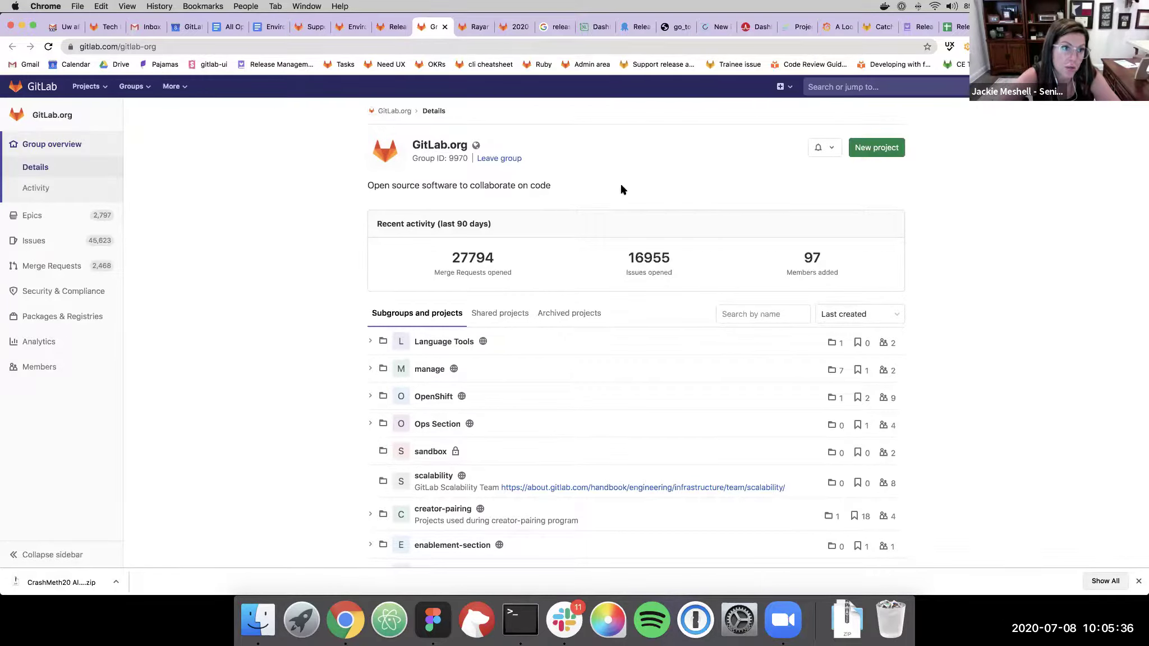
click(433, 620)
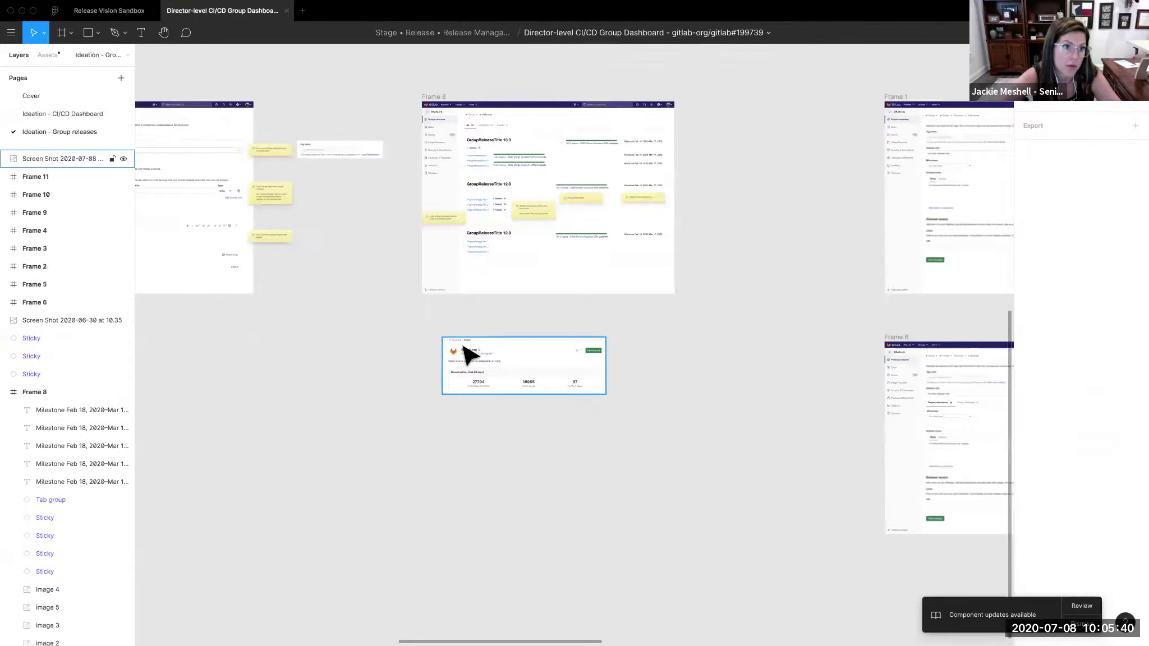
scroll(465, 283, up, 6)
scroll(461, 297, up, 10)
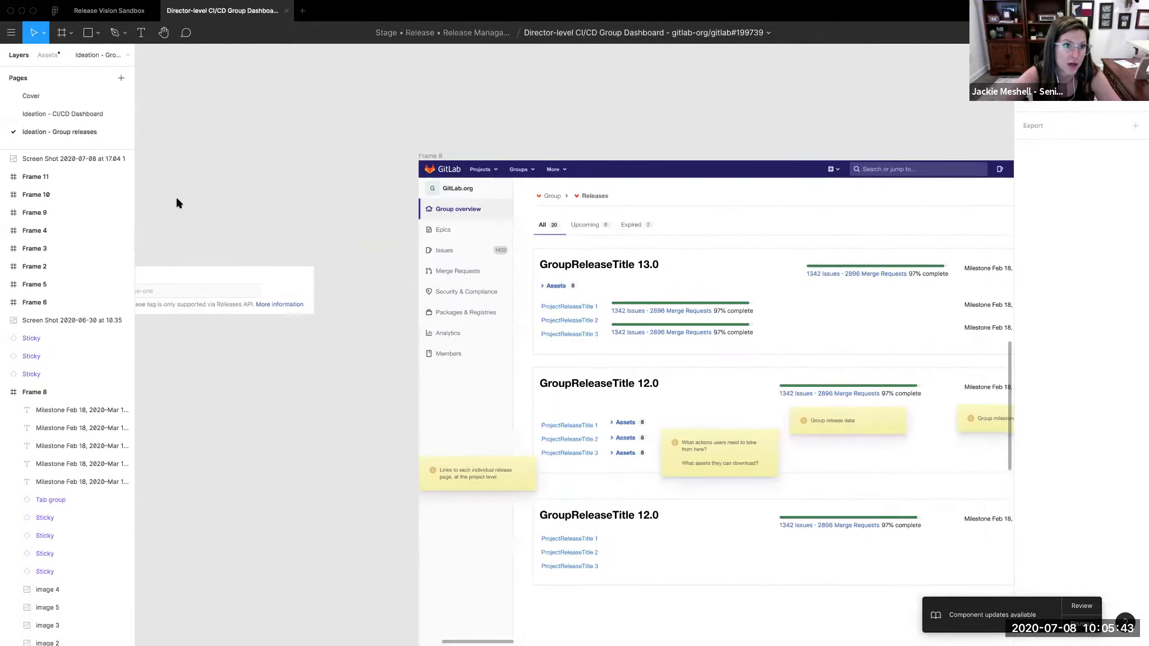
key(c)
click(442, 211)
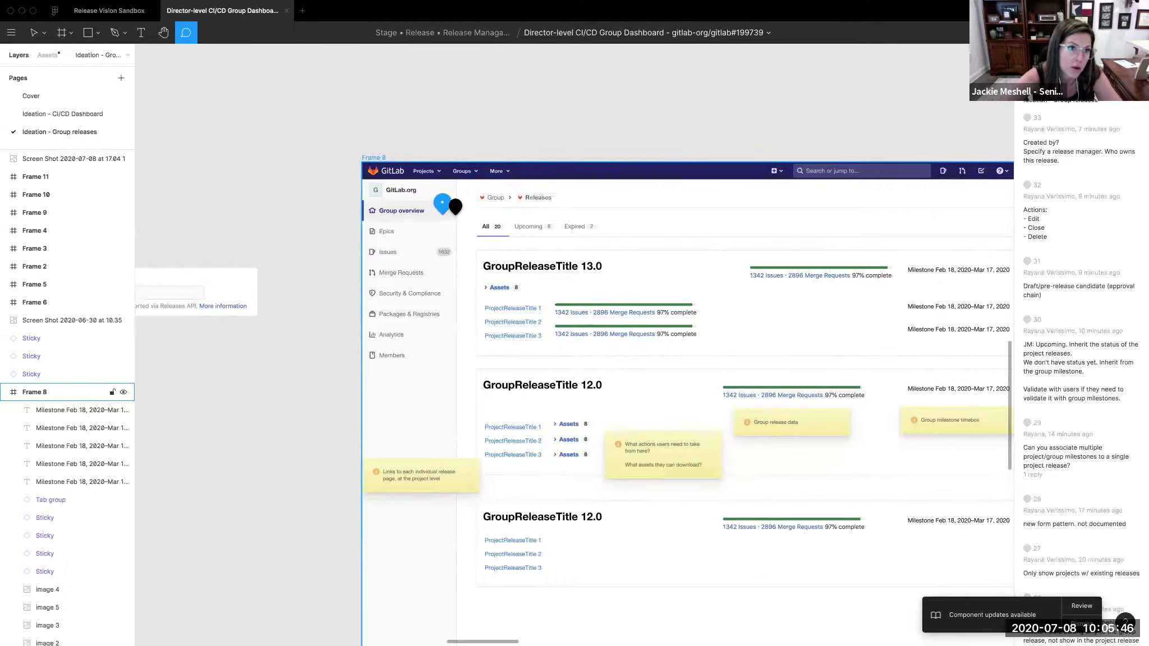
text(O)
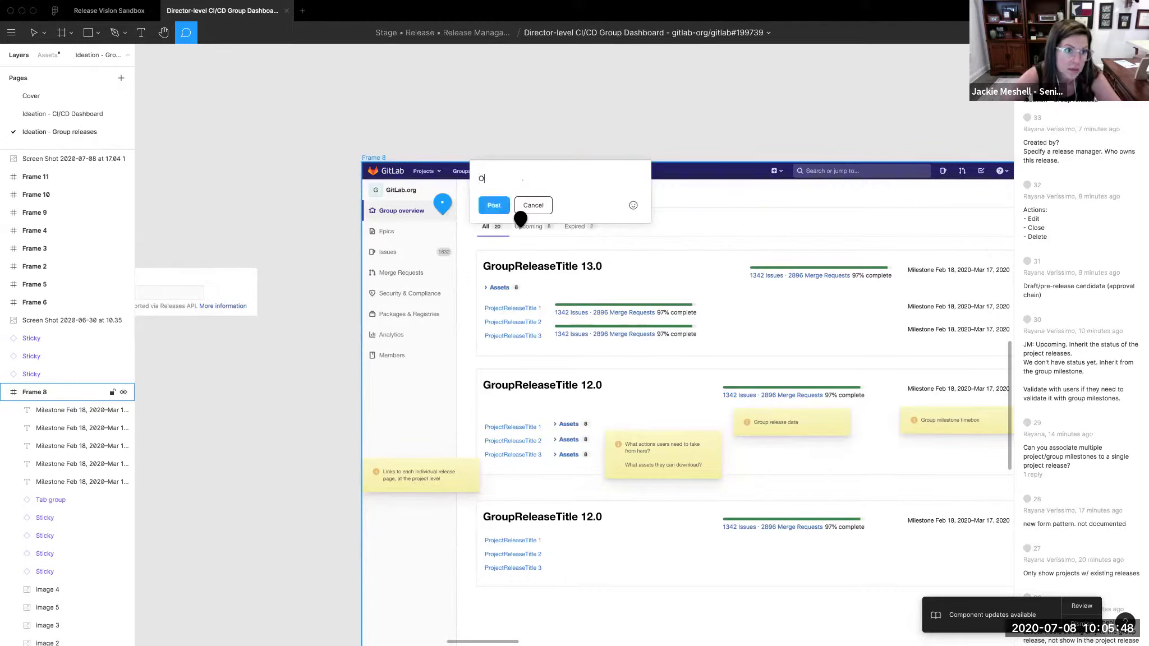
text(vervirw > Releases)
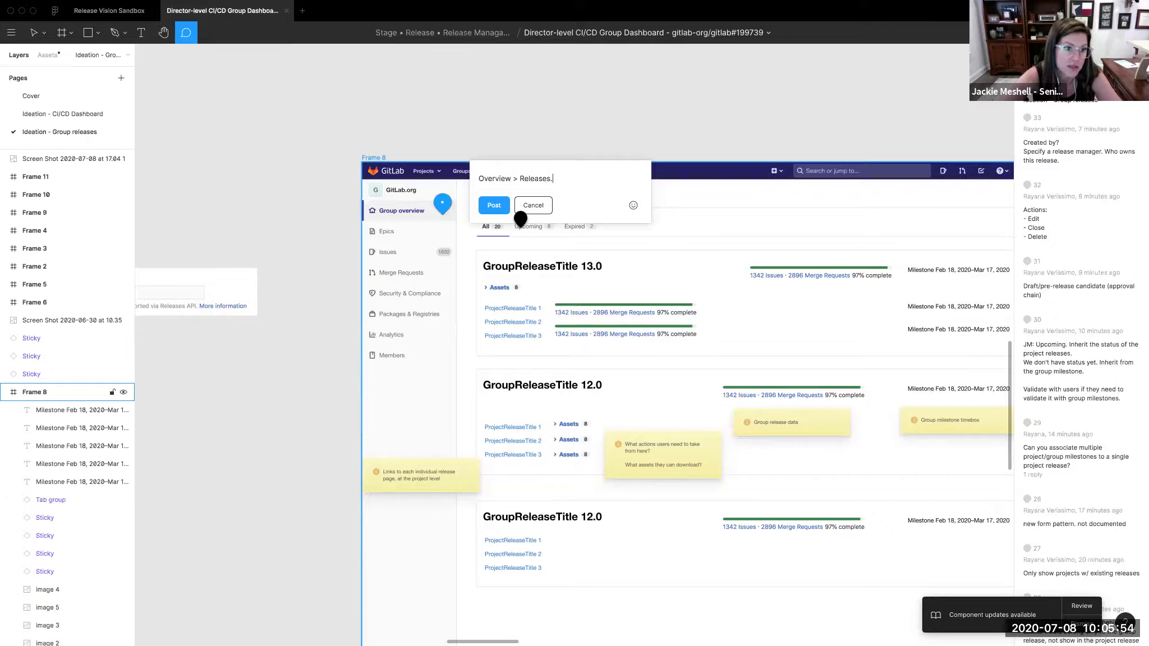
text(.)
- Make the draft's line a dash bullet and add a second bullet reading "New menu option: Releases"
key(Up)
text(-)
key(Down)
key(shift+Return)
text(- New menu otio)
key(BackSpace)
key(BackSpace)
key(BackSpace)
text(ption: Releases)
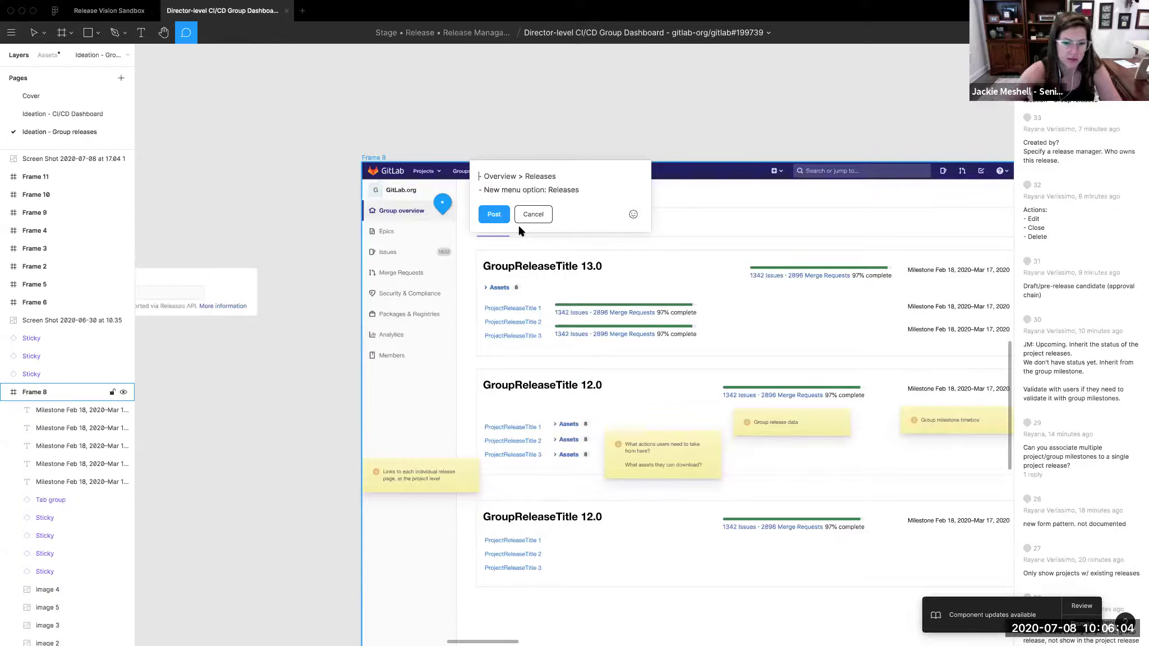
- Head the draft with "Navigation:", insert "or" between the two bullets, post the comment and leave comment mode
key(shift+Return)
text(Navigation:)
click(576, 186)
key(Return)
text(or)
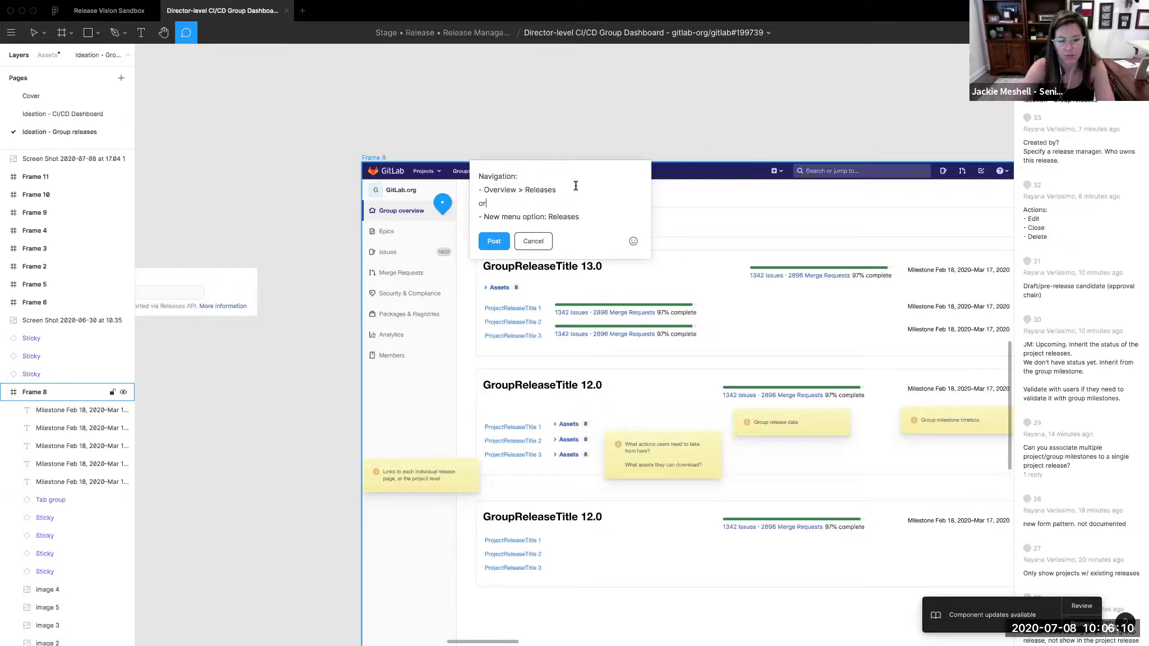
click(497, 241)
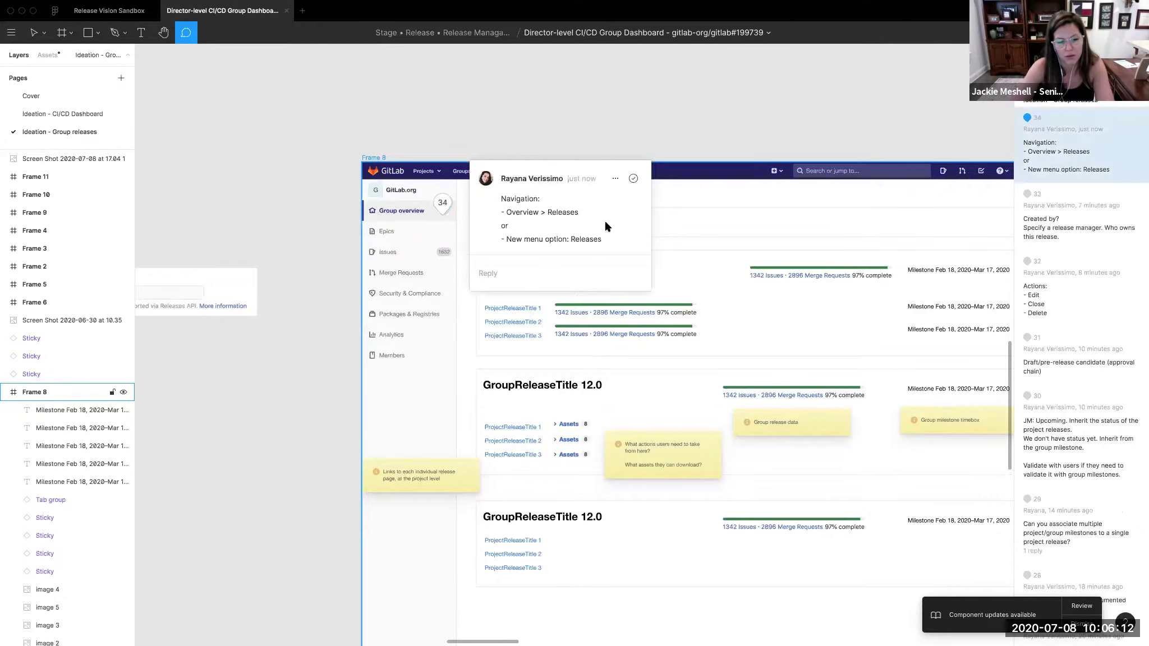
key(Escape)
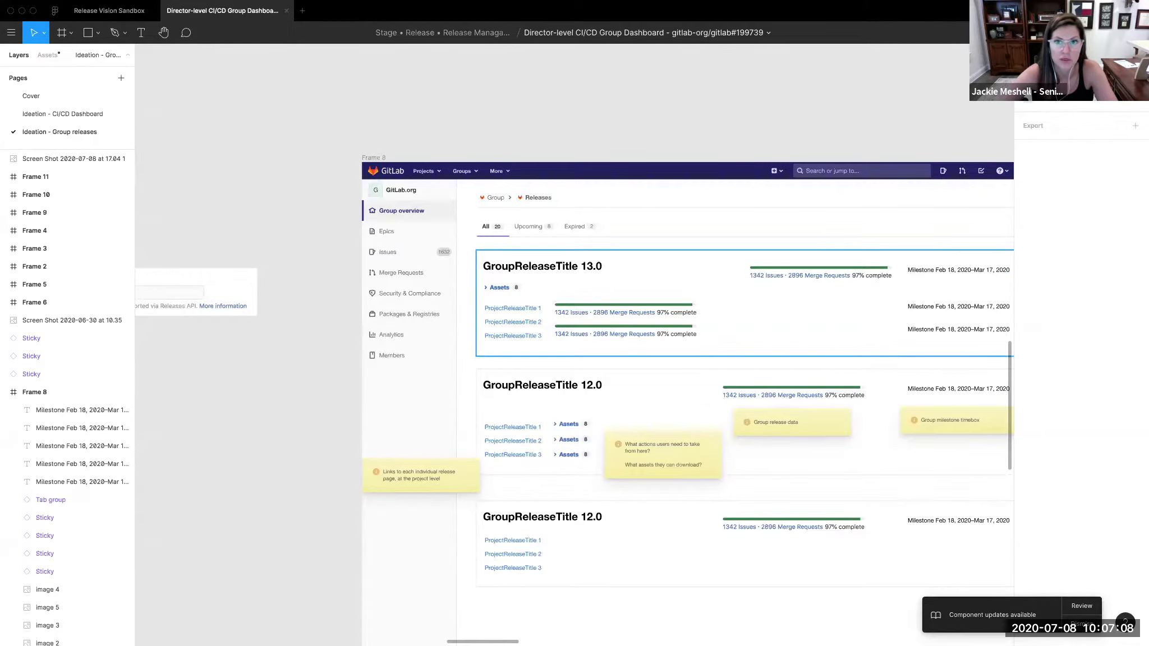
- Switch to Chrome and look through the issue "Re-work navigation for GitLab > Operations" from its comments up to its description
key(super+Tab)
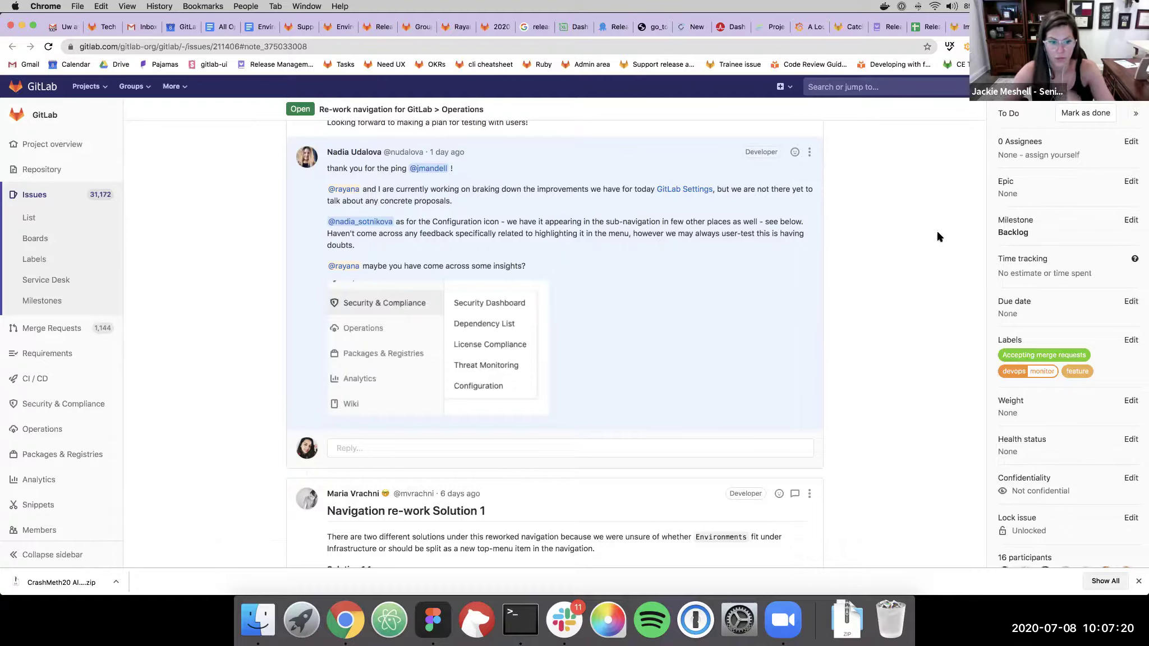
scroll(939, 237, up, 20)
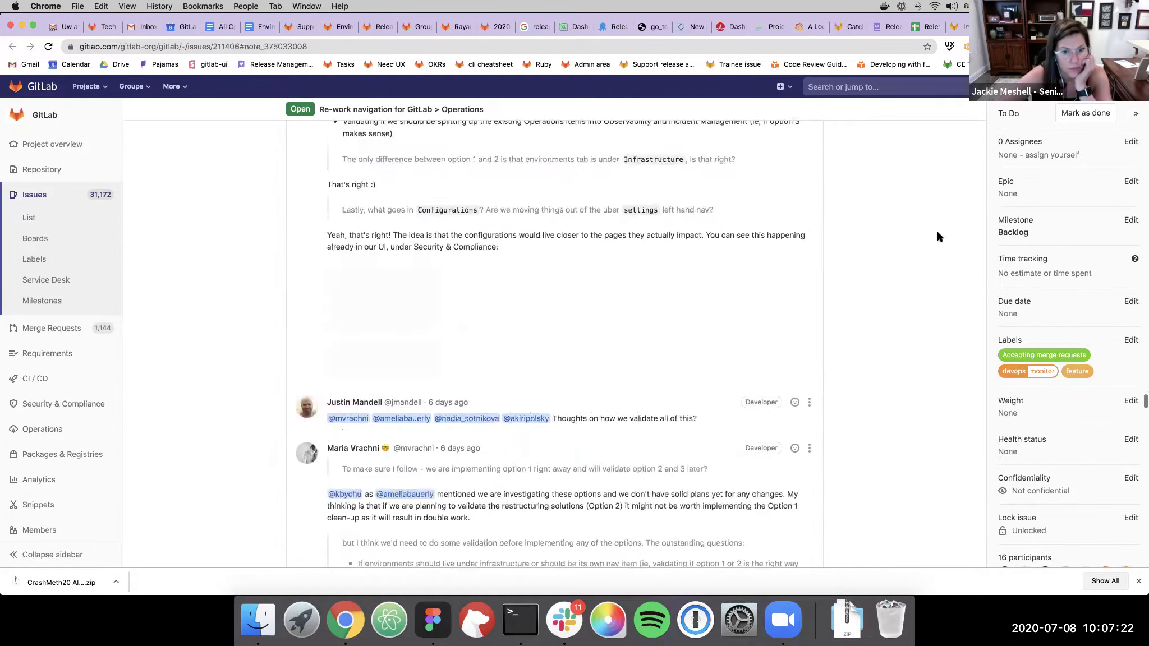
scroll(932, 230, up, 15)
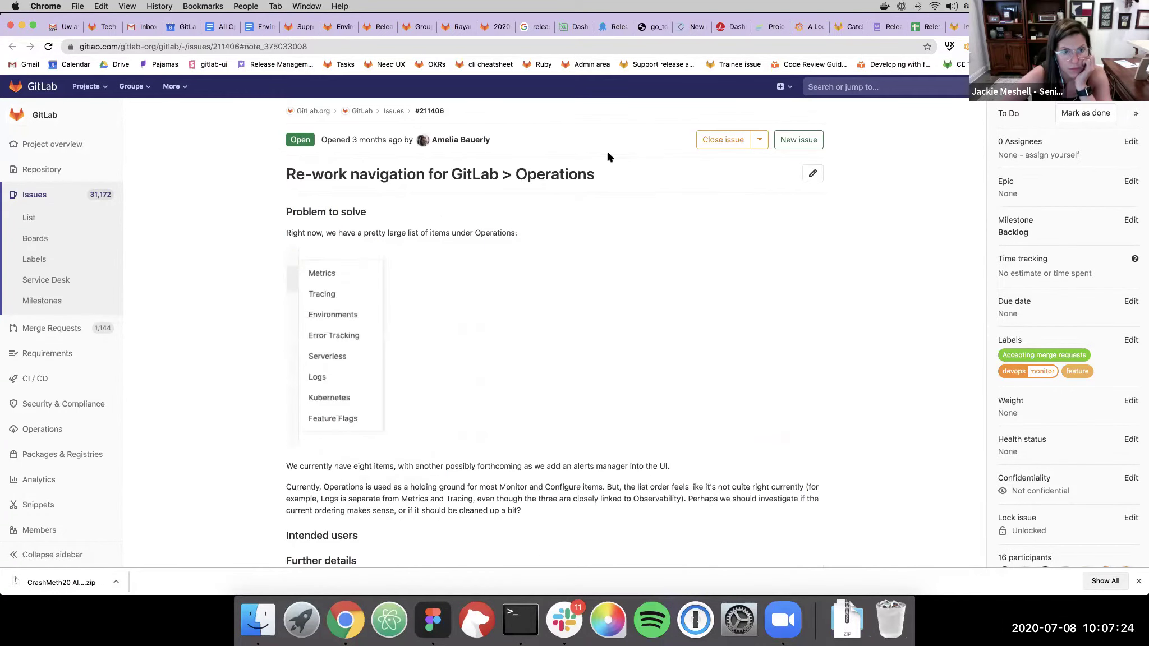